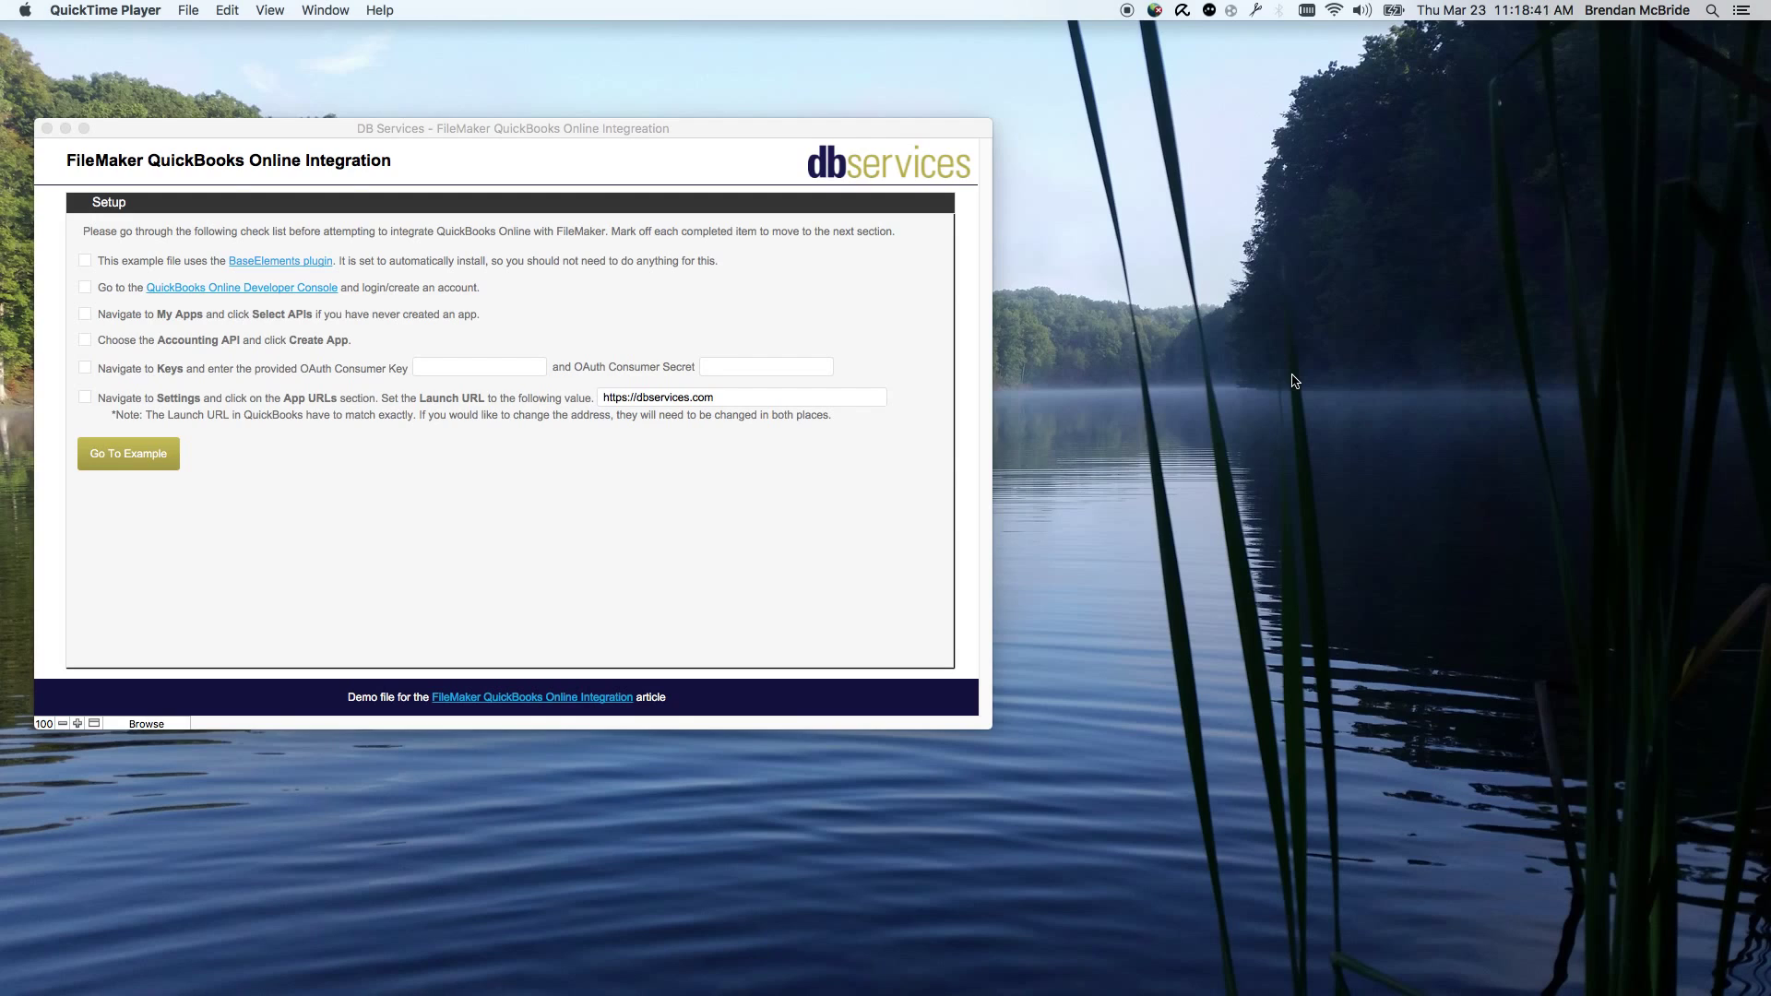
Step: Bring the FileMaker QuickBooks Online Integration Setup checklist to the front
left_click(856, 280)
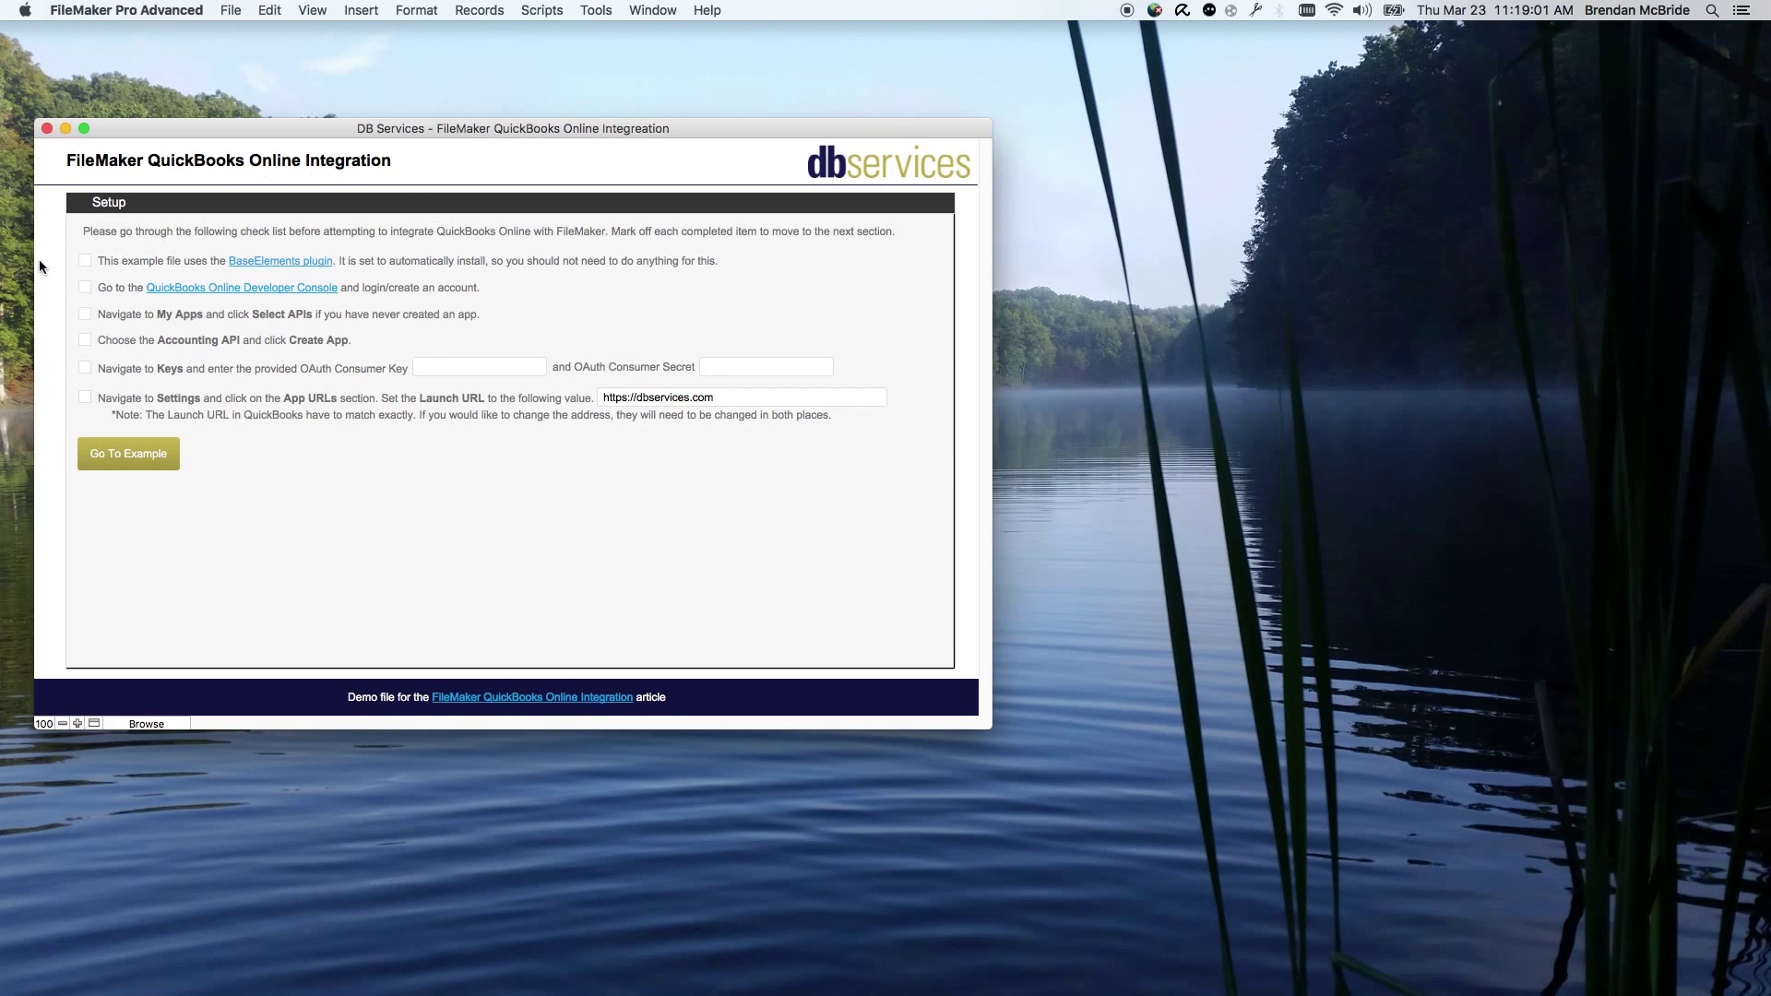
Step: From the developer console's My Apps, create a new app with the Accounting API selected
left_click(162, 289)
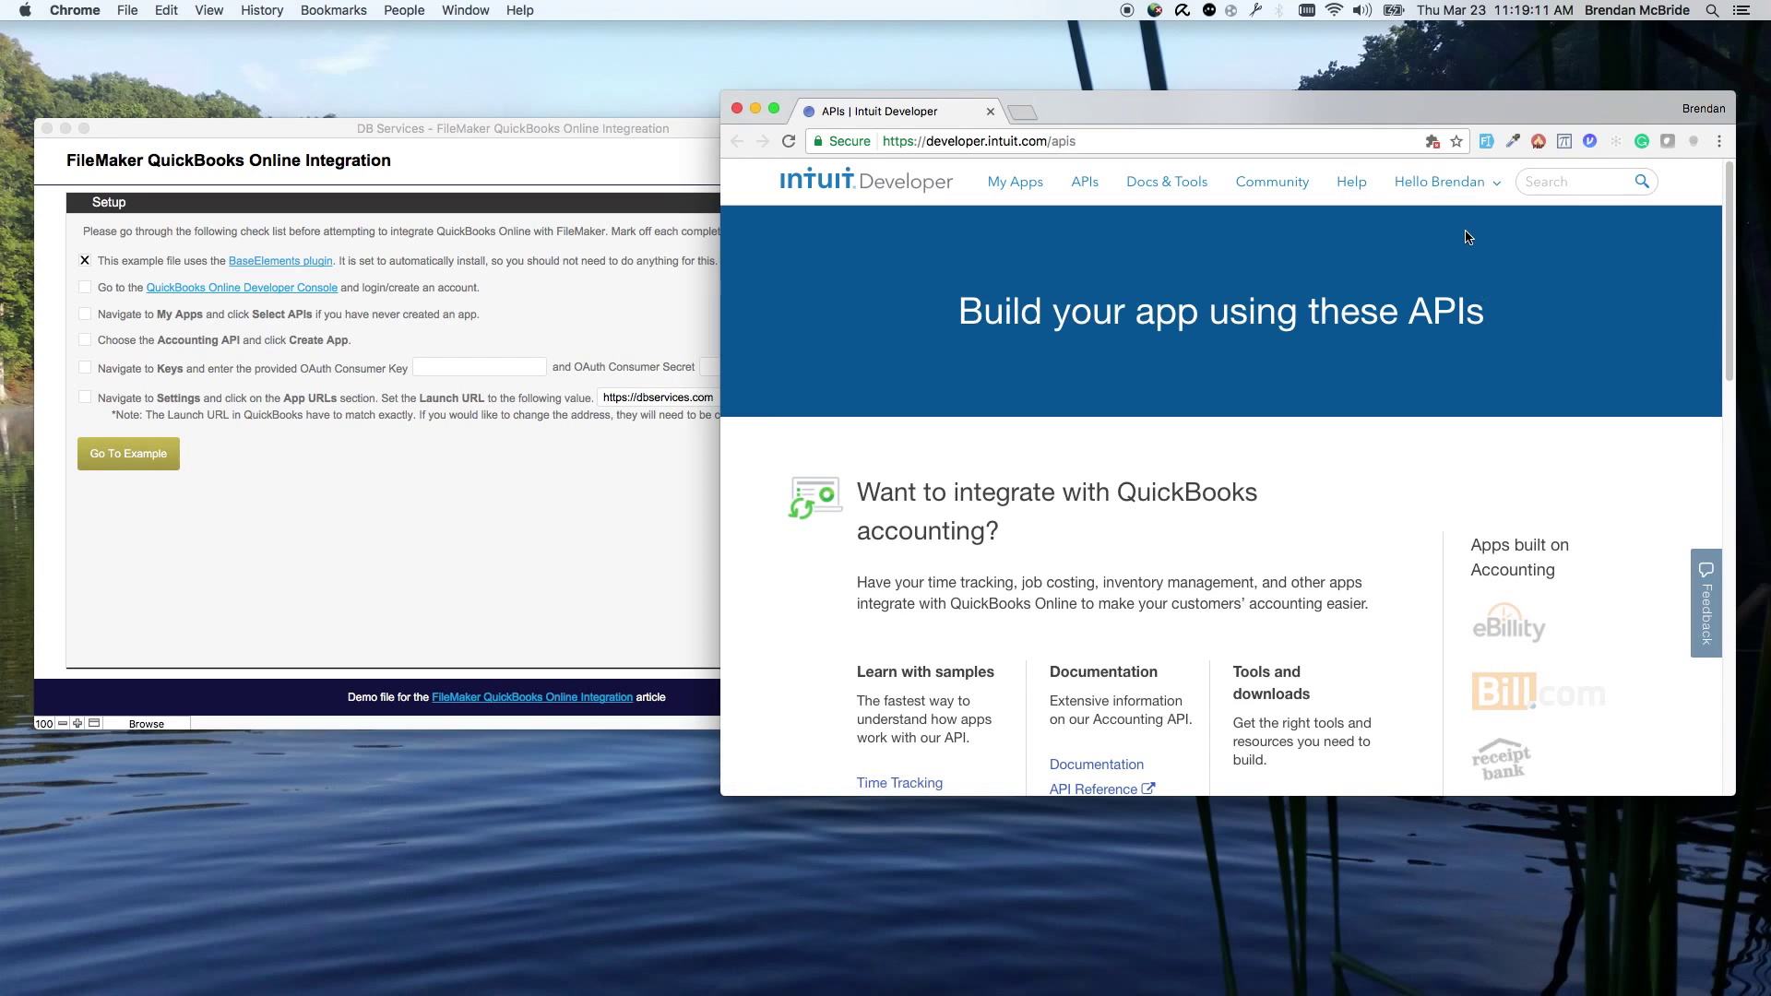
left_click(1028, 188)
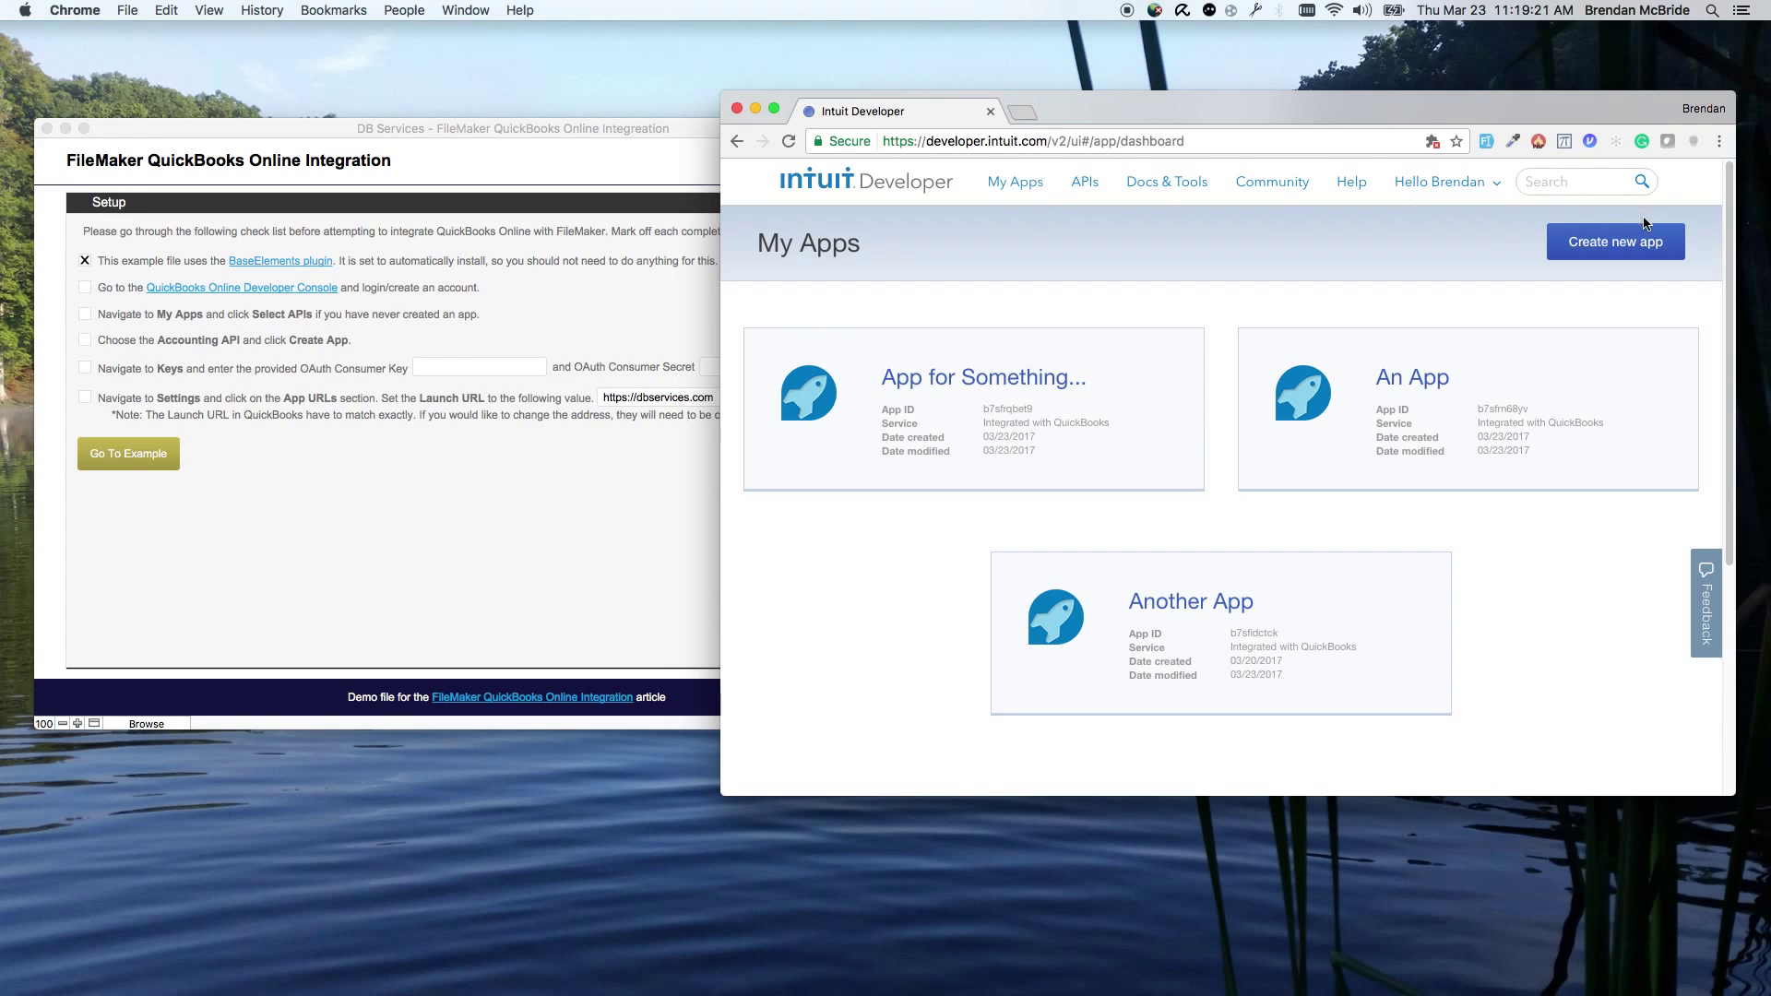
left_click(1600, 250)
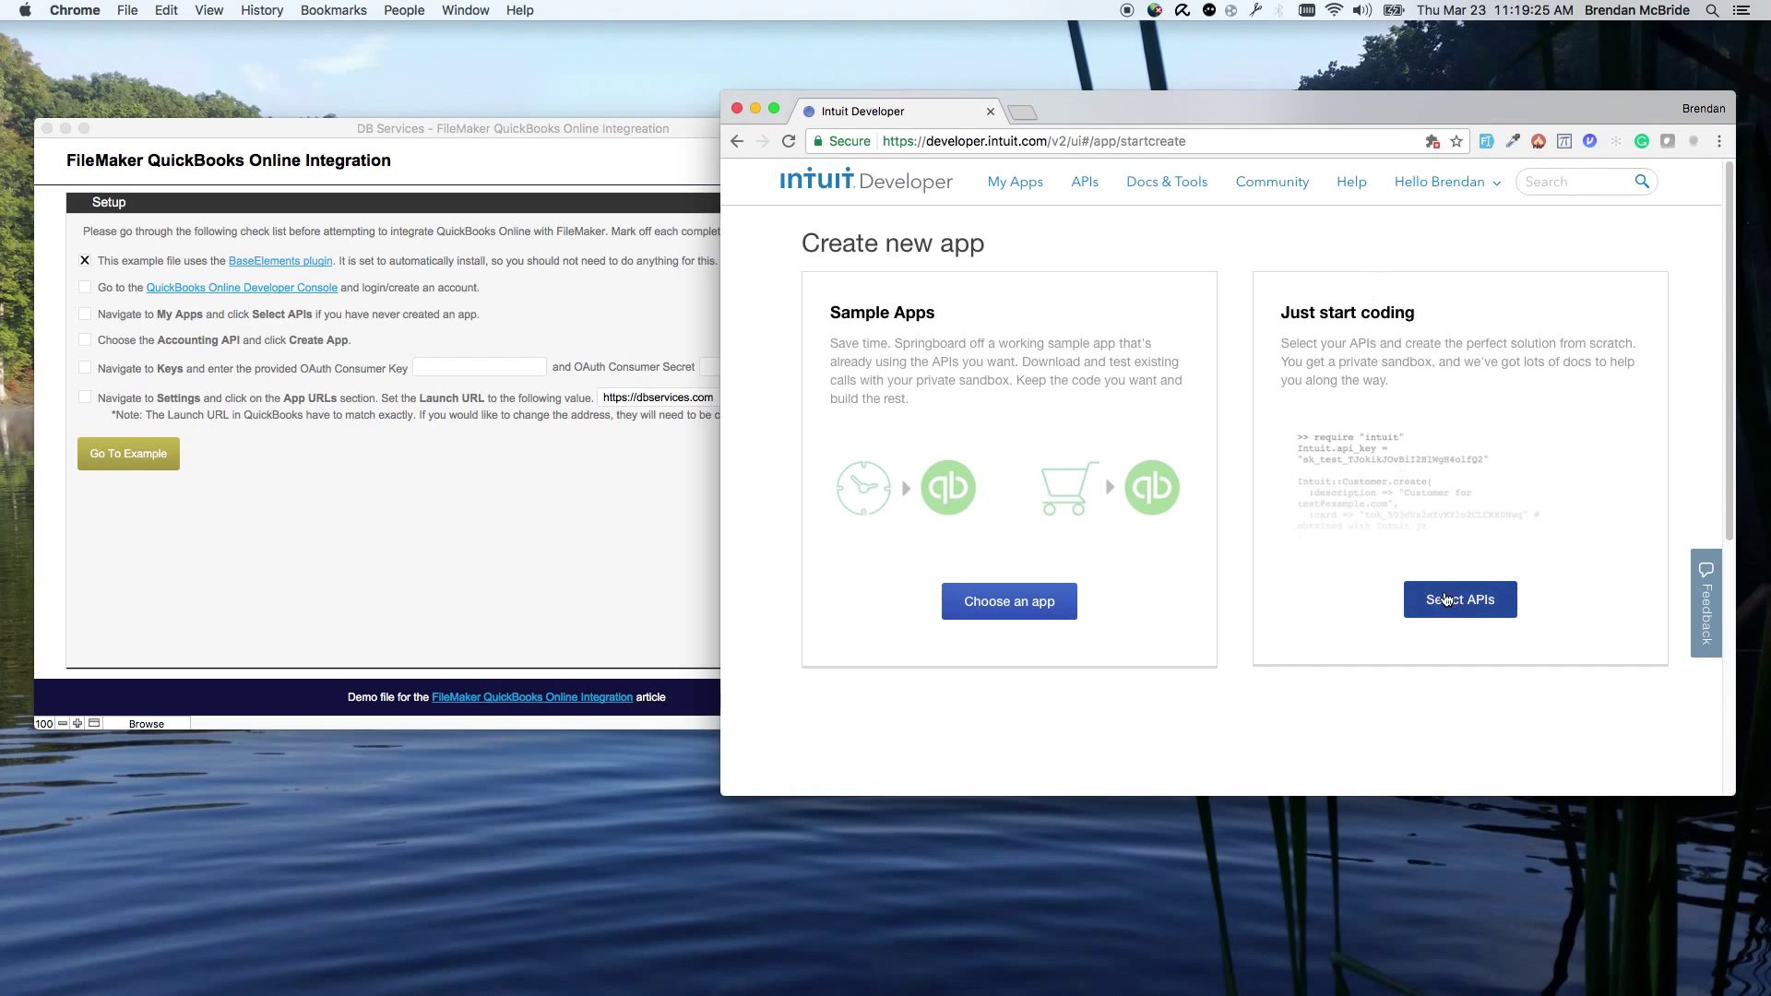
left_click(1446, 606)
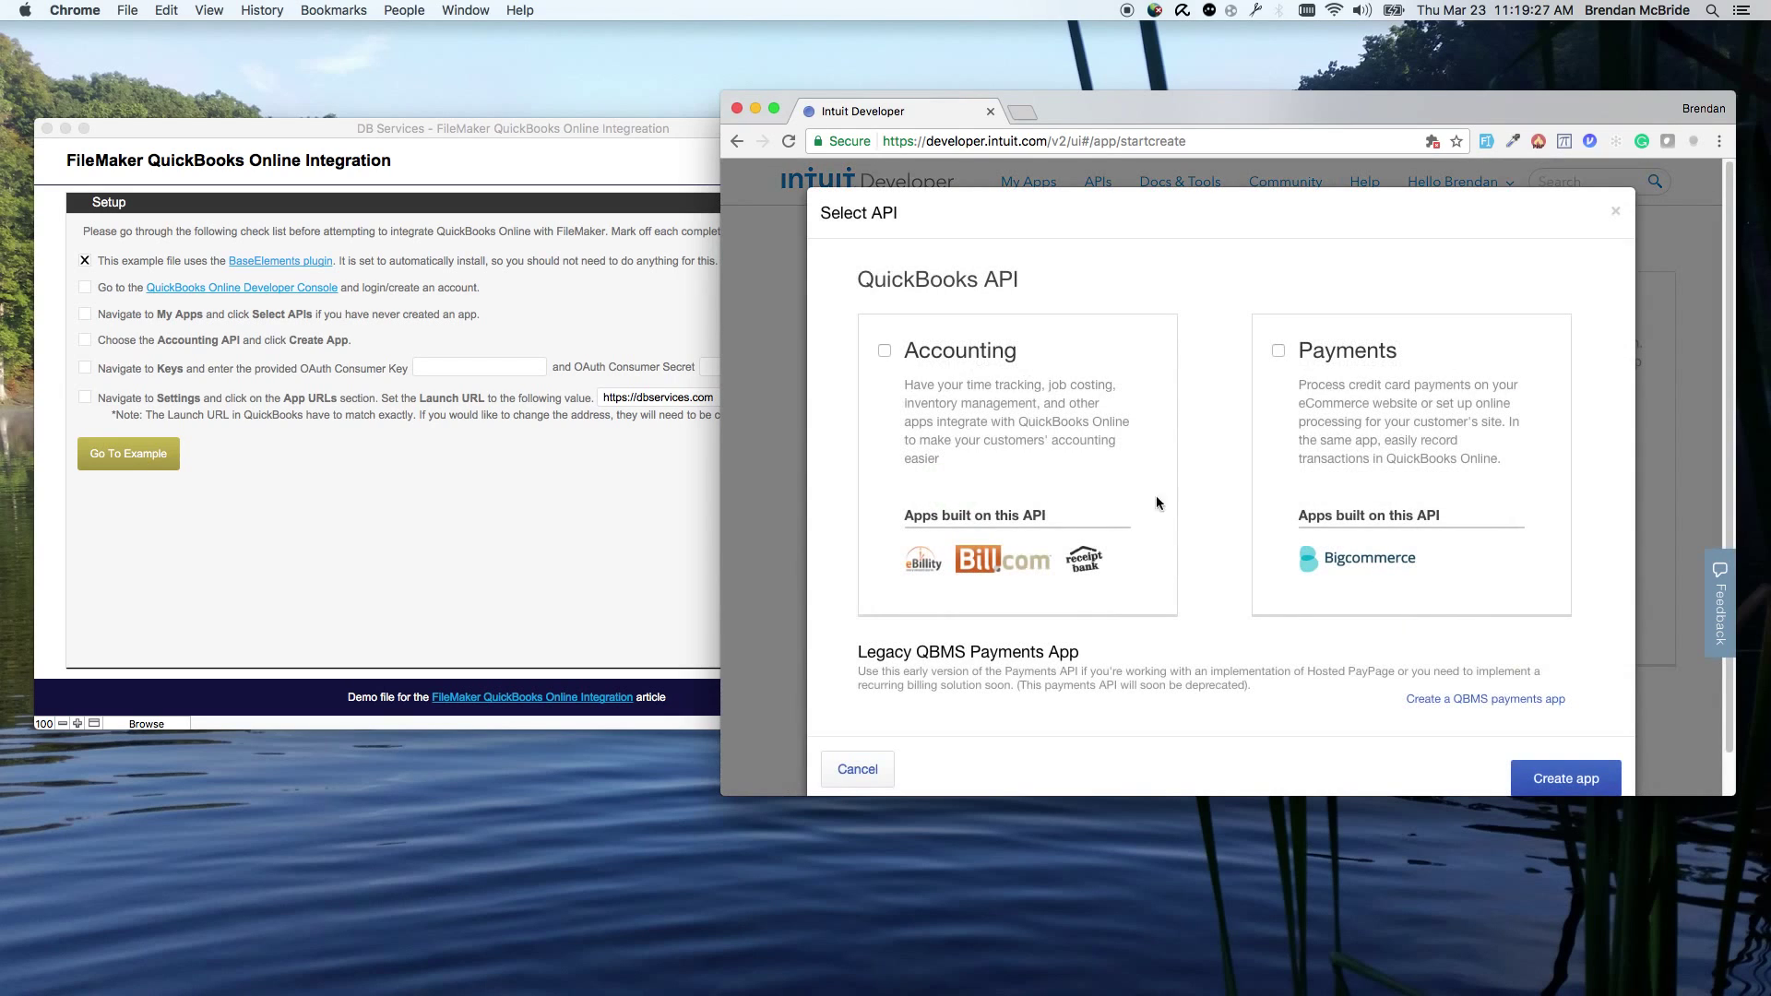
left_click(884, 352)
left_click(1565, 777)
left_click(146, 333)
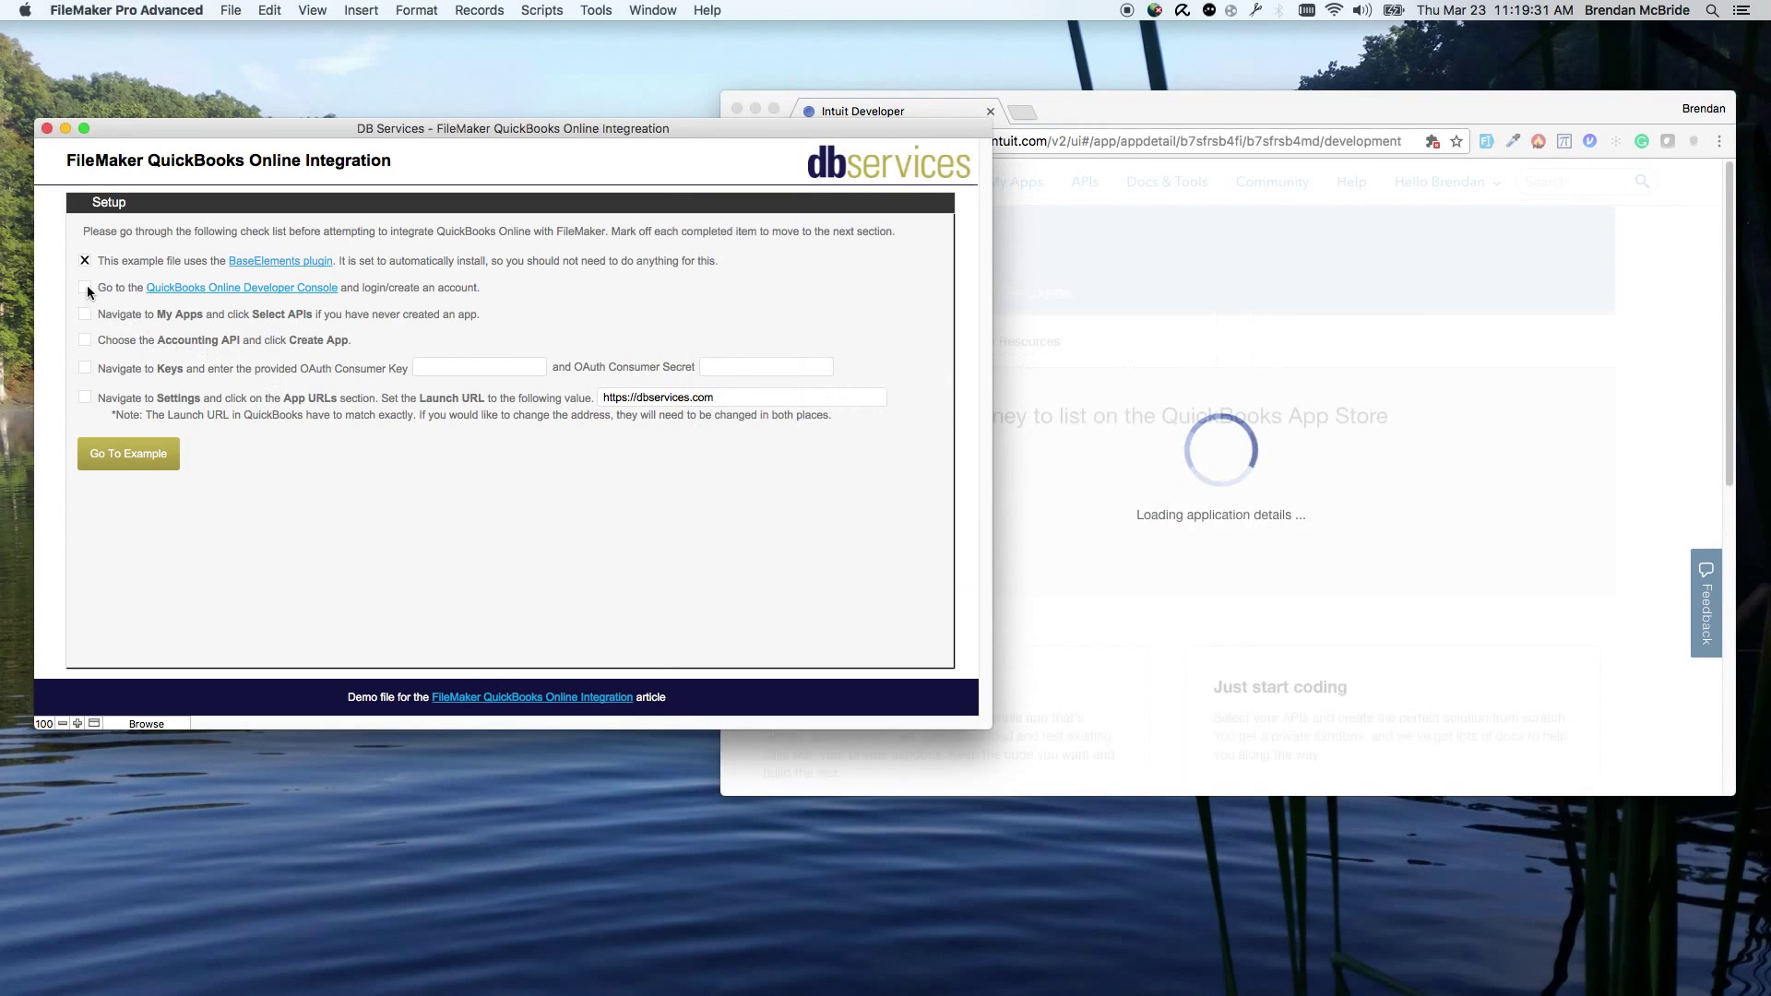
Step: Tick the developer console, My Apps and Accounting API items on the FileMaker checklist
left_click(85, 287)
left_click(85, 314)
left_click(85, 340)
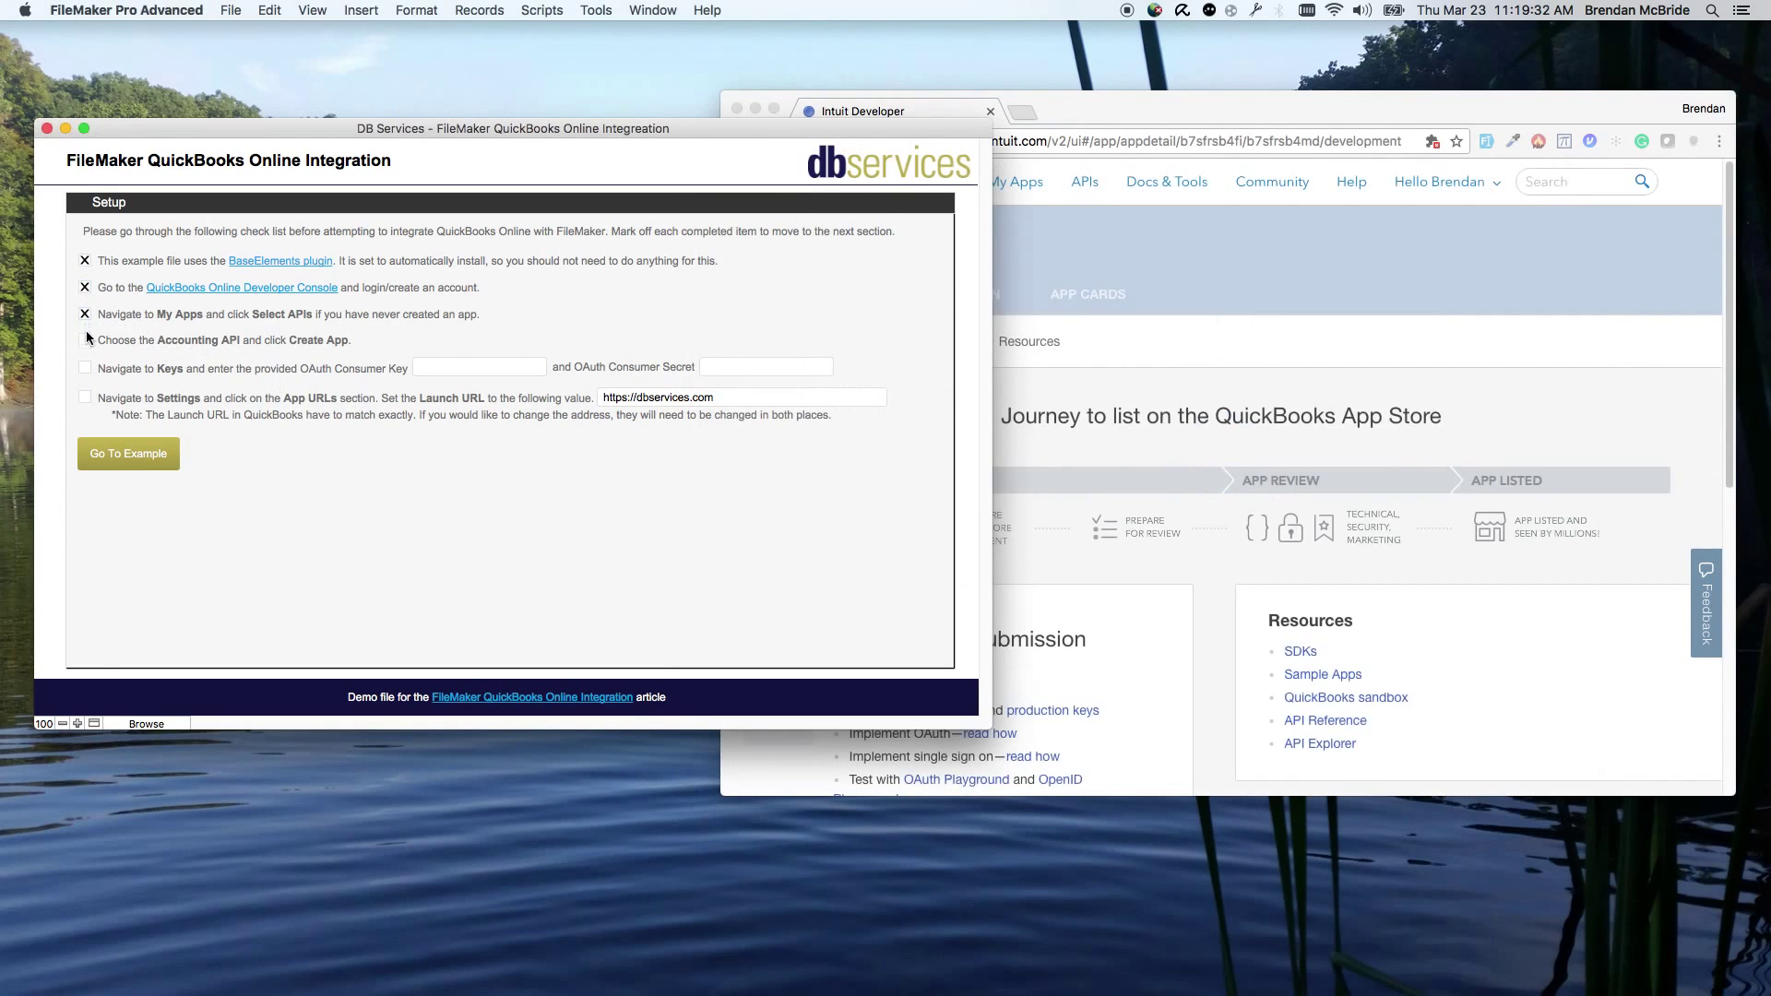
Step: Copy the app's OAuth consumer key from its development keys into the FileMaker field
left_click(1329, 217)
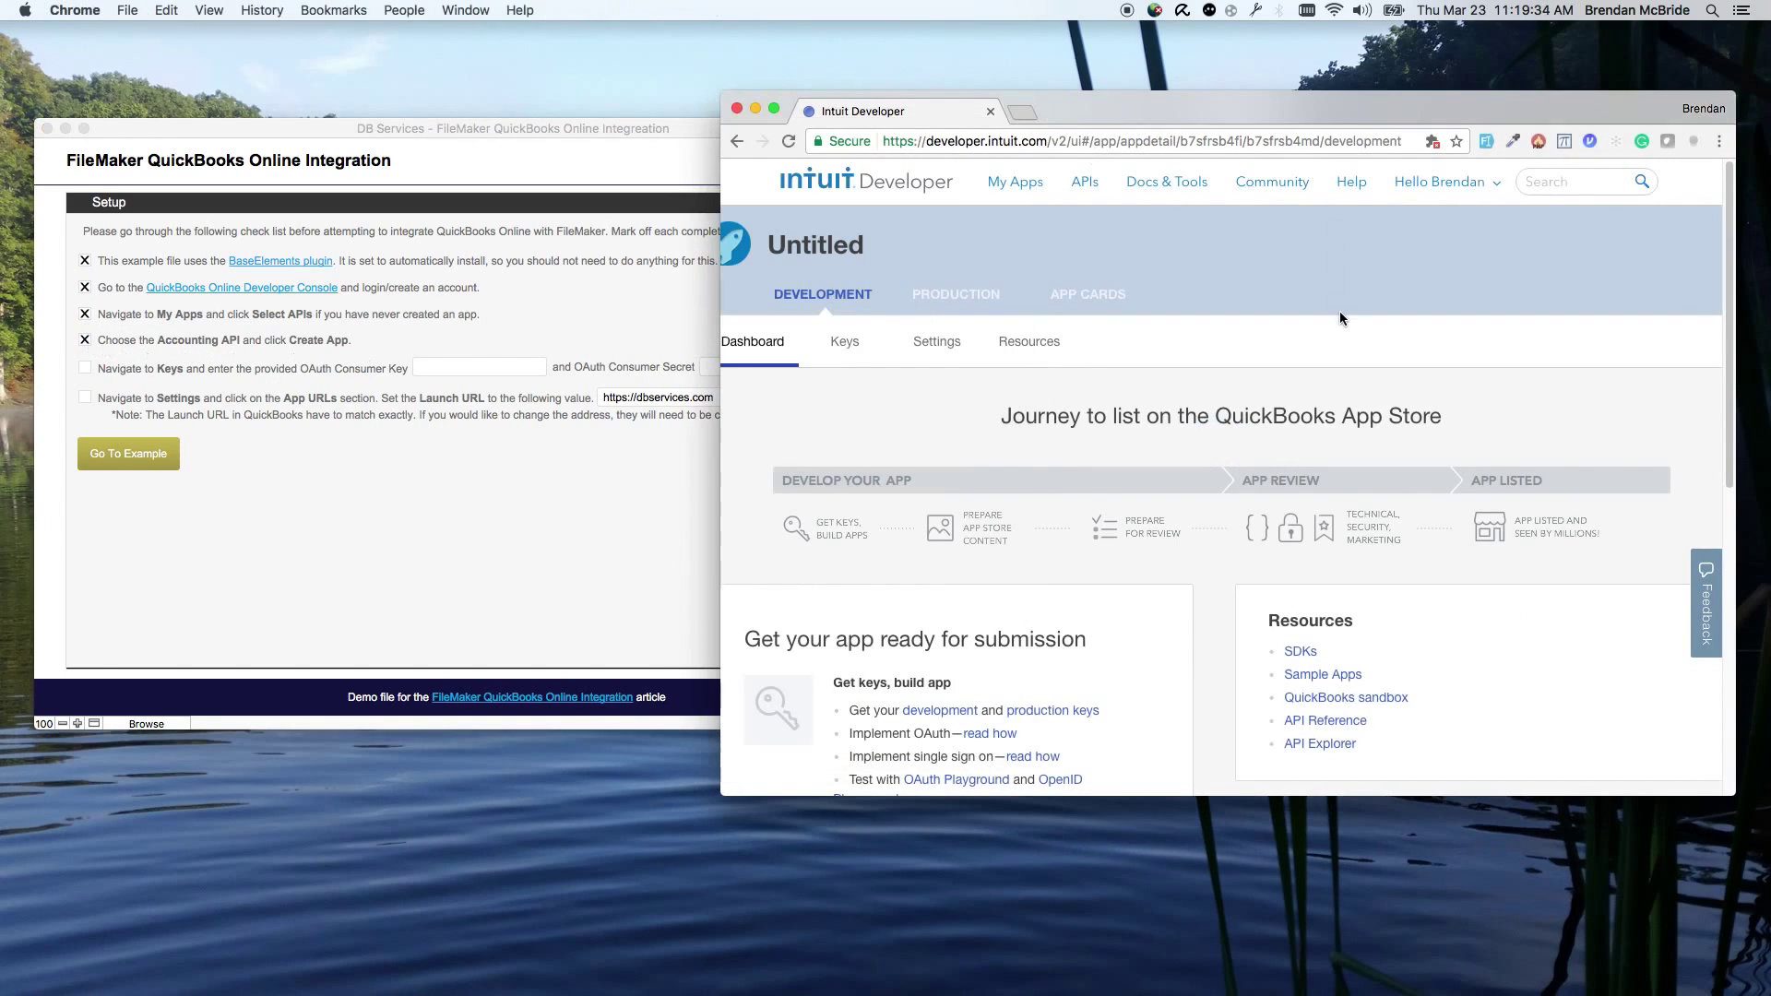
left_click(845, 342)
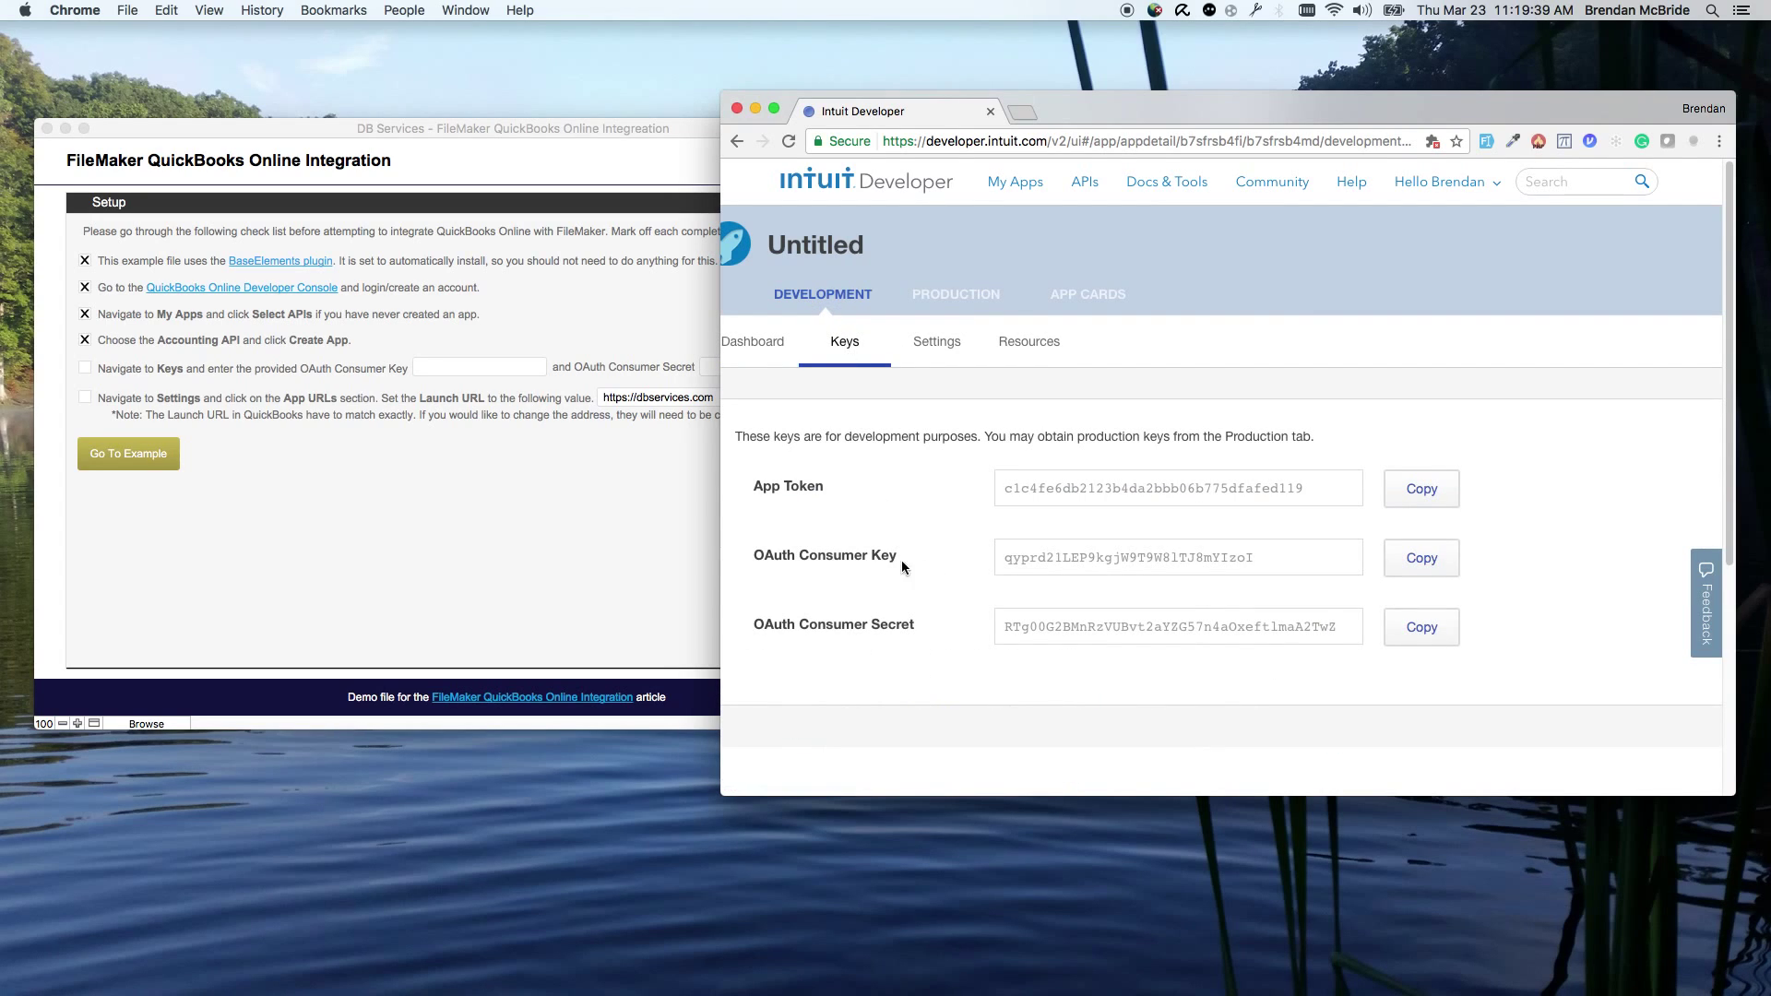
left_click(1421, 558)
left_click(517, 443)
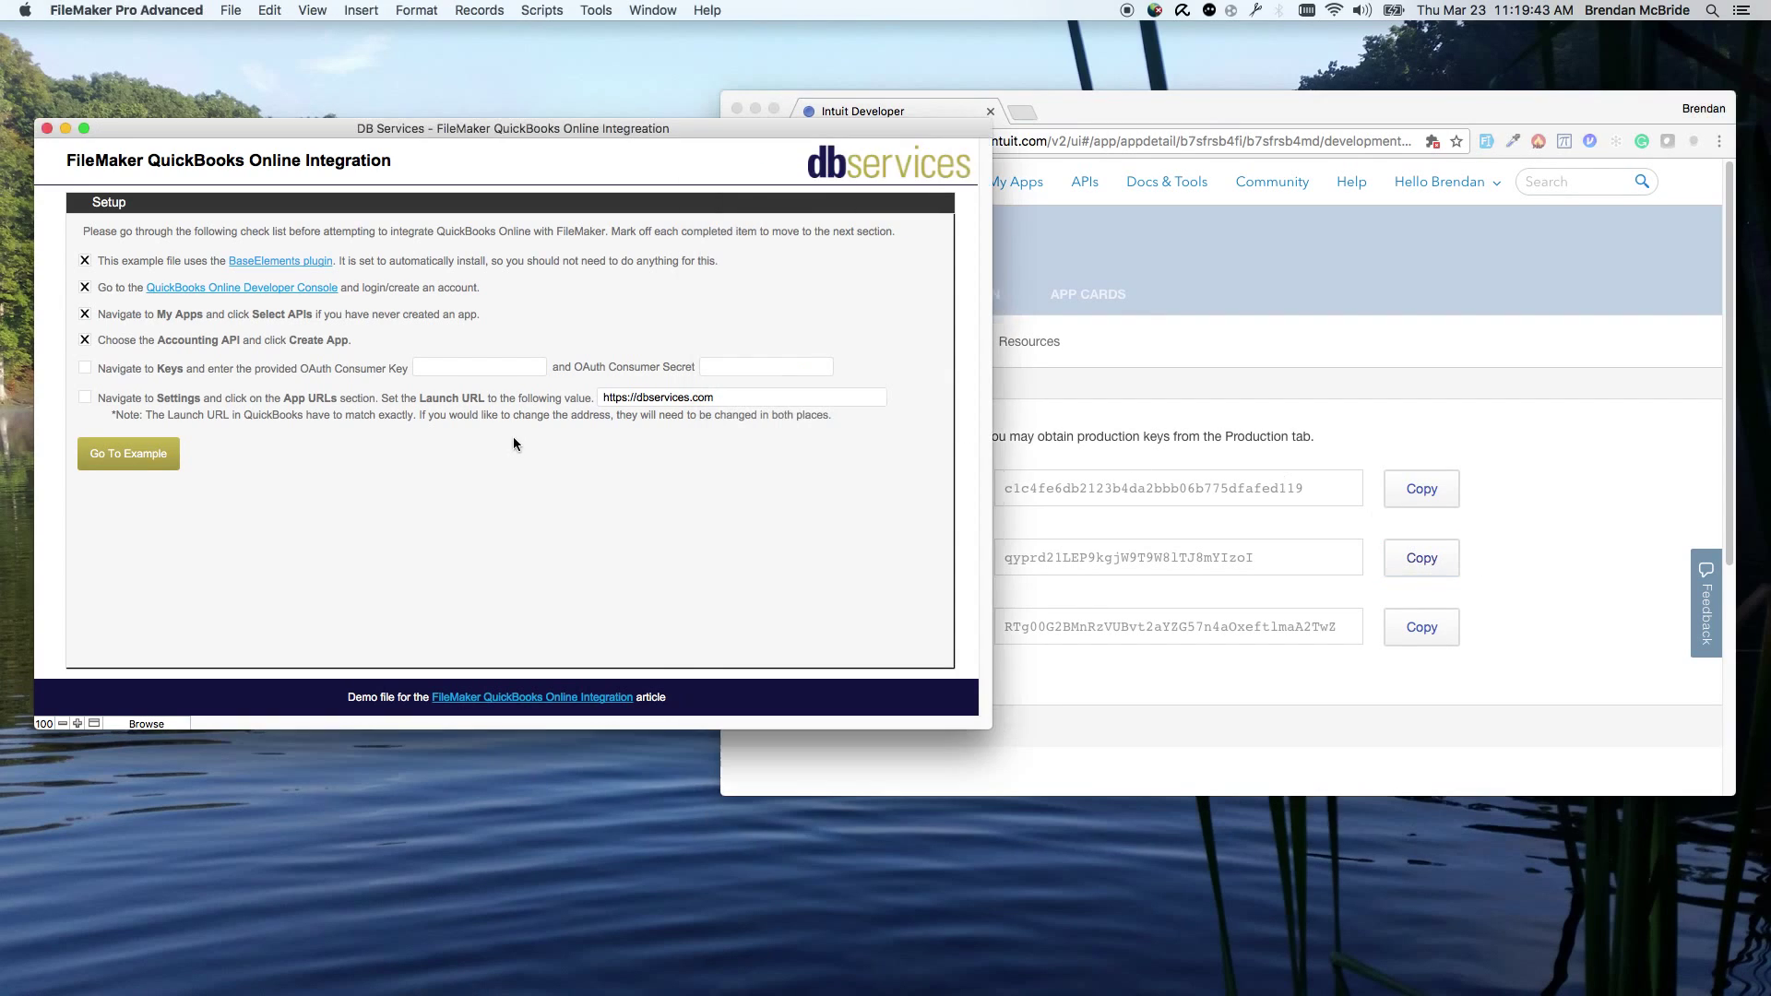
left_click(493, 368)
key("super+v")
Step: Paste the OAuth consumer secret into FileMaker and tick the keys checklist item
left_click(1422, 627)
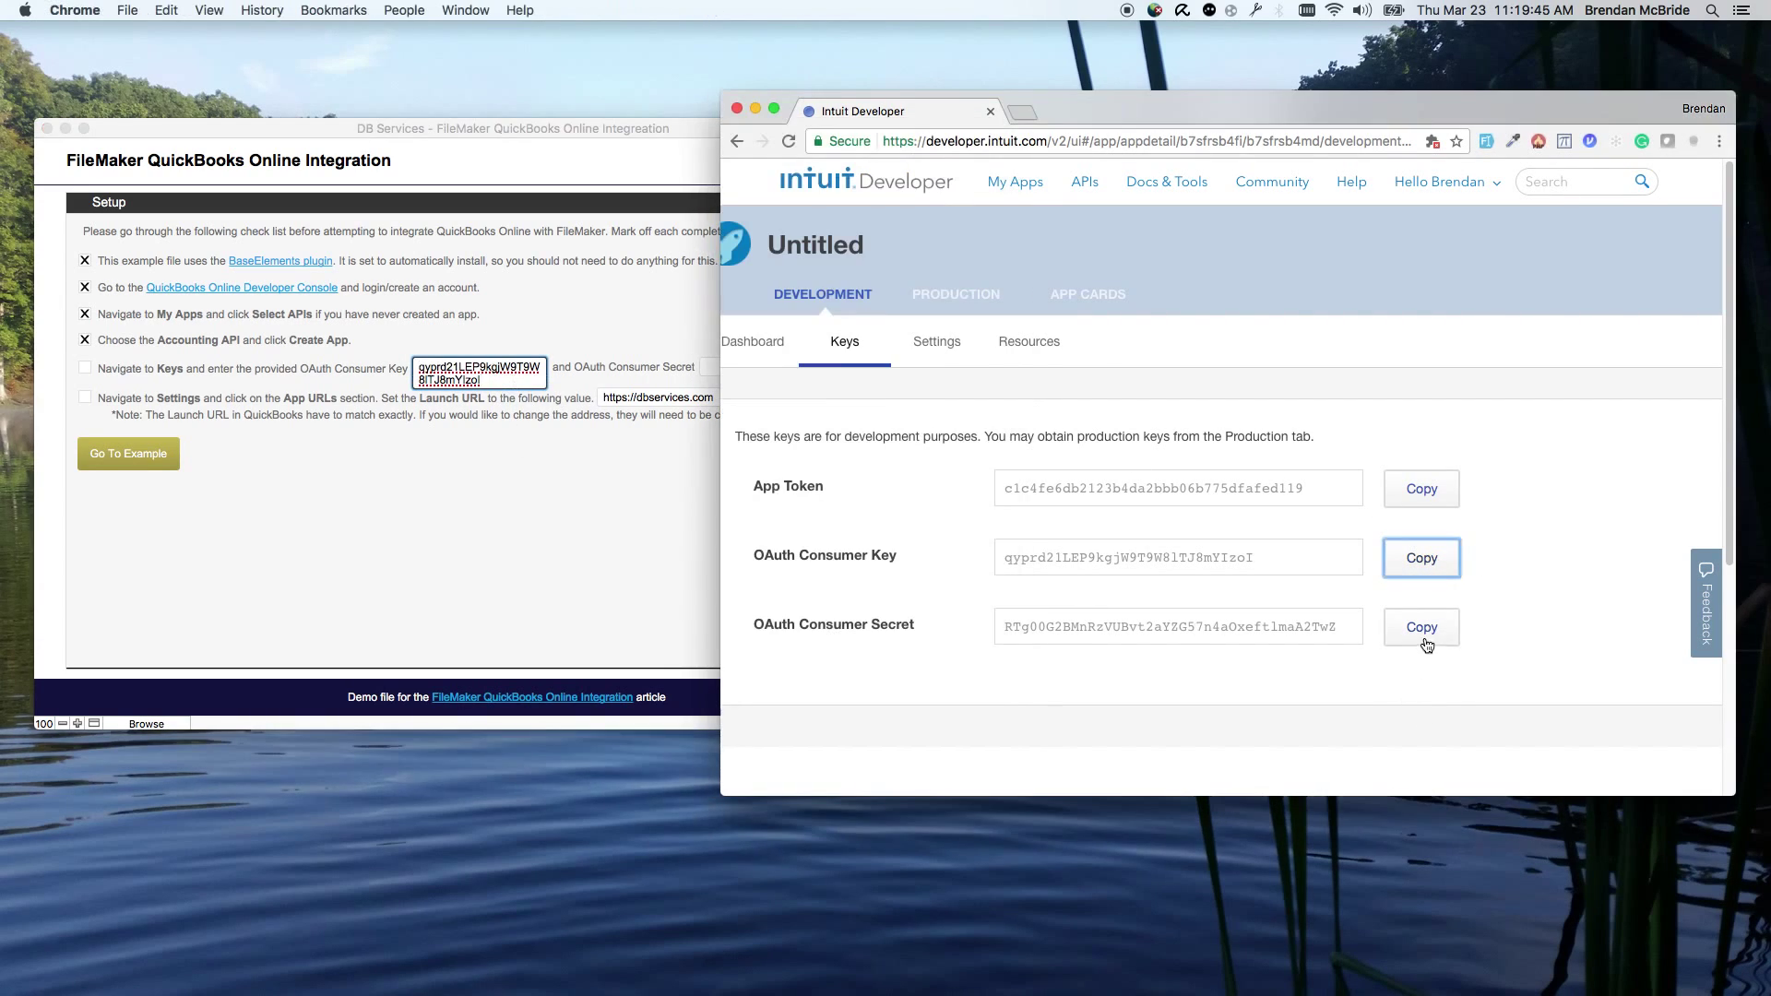
left_click(489, 526)
left_click(764, 367)
key("super+v")
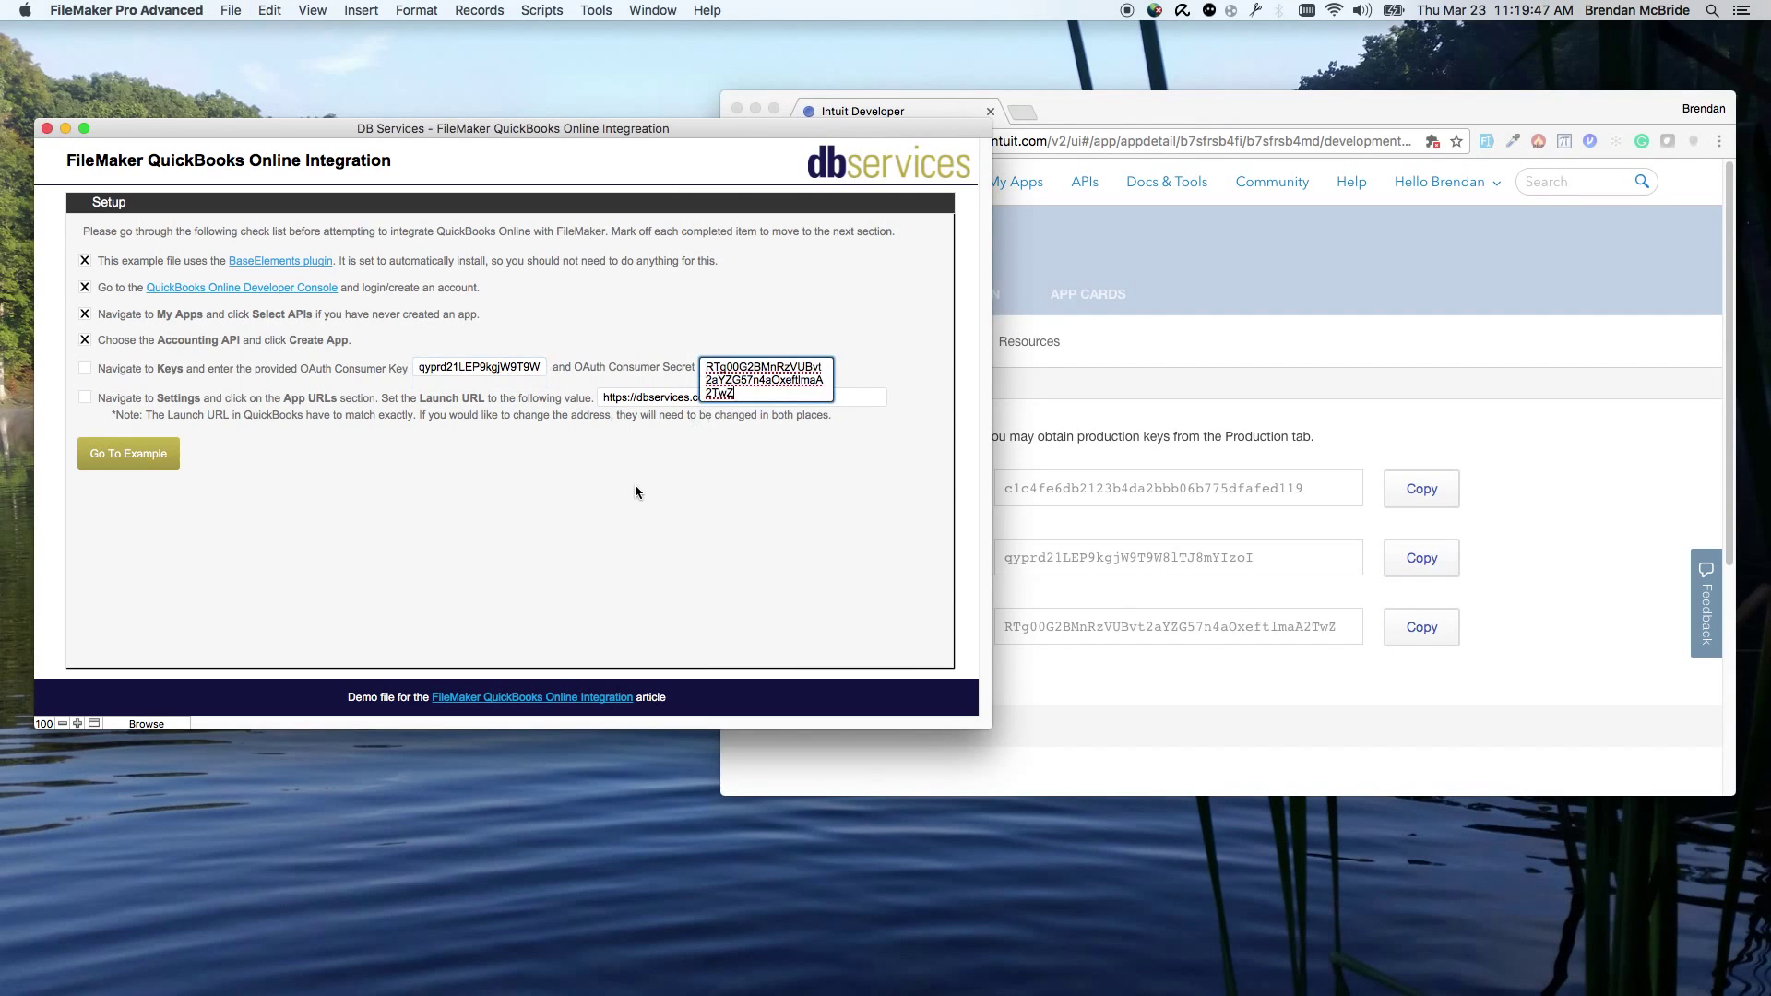
left_click(389, 423)
left_click(1153, 461)
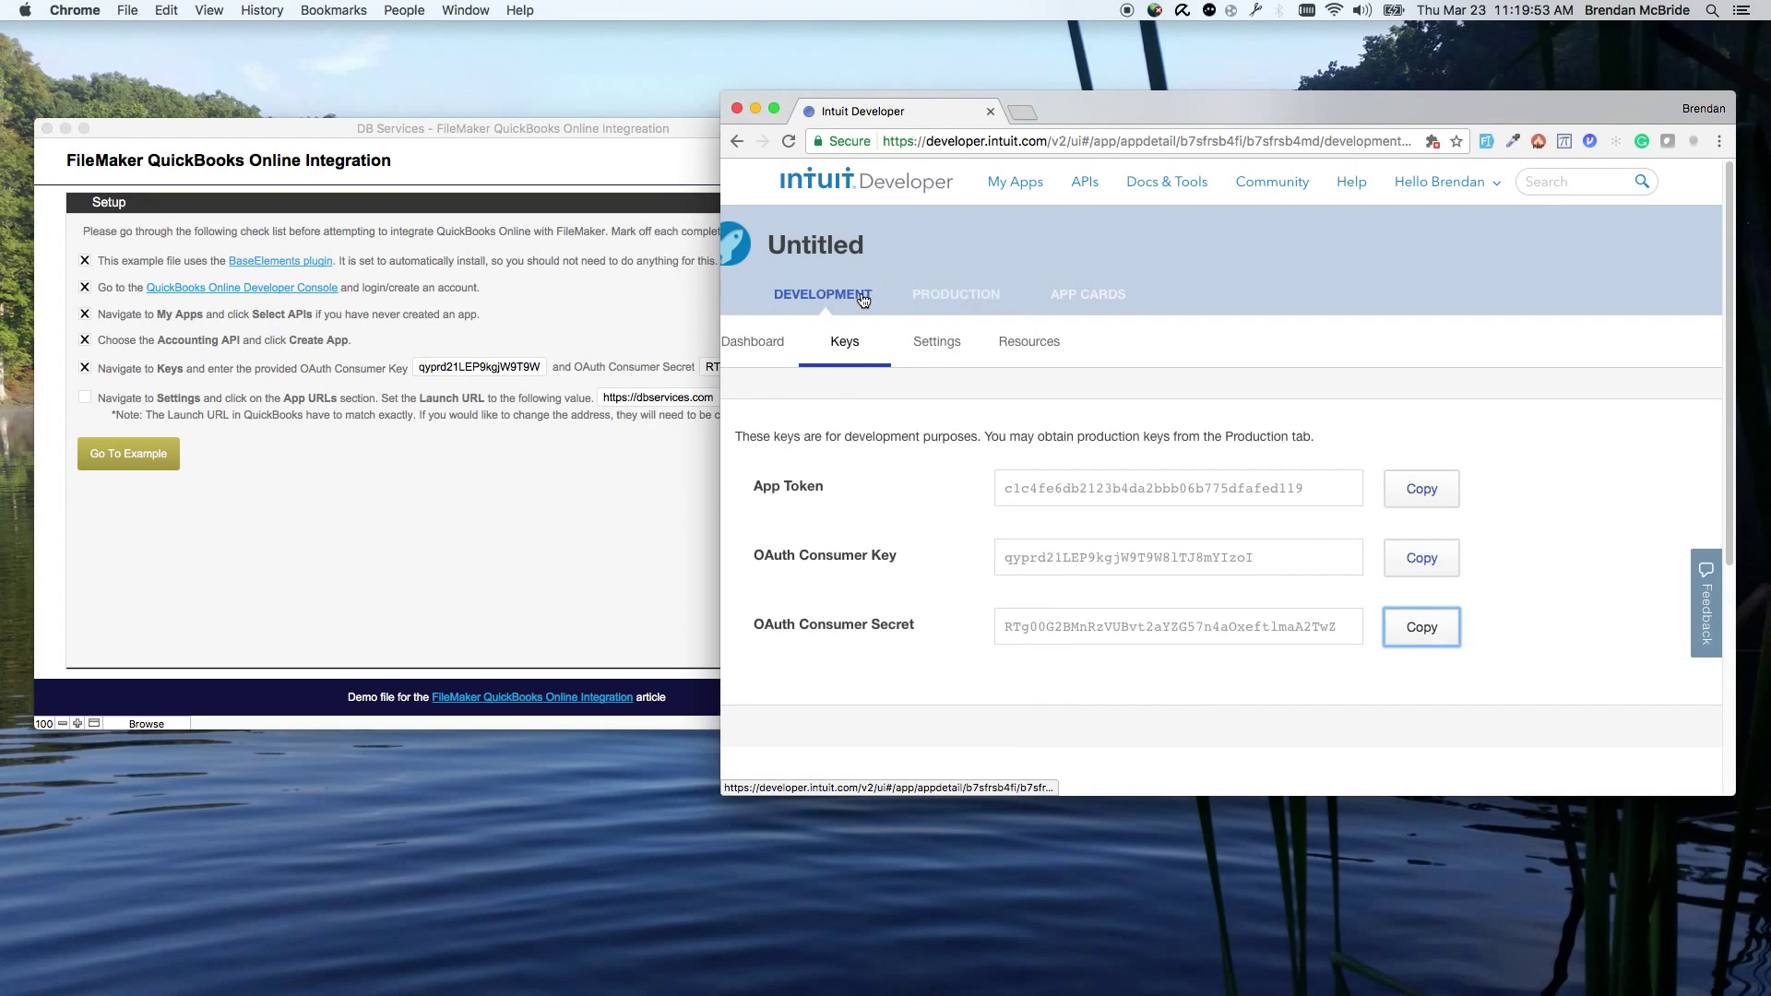
Step: Open the QuickBooks sandbox company from the app dashboard and show its customer list
left_click(765, 343)
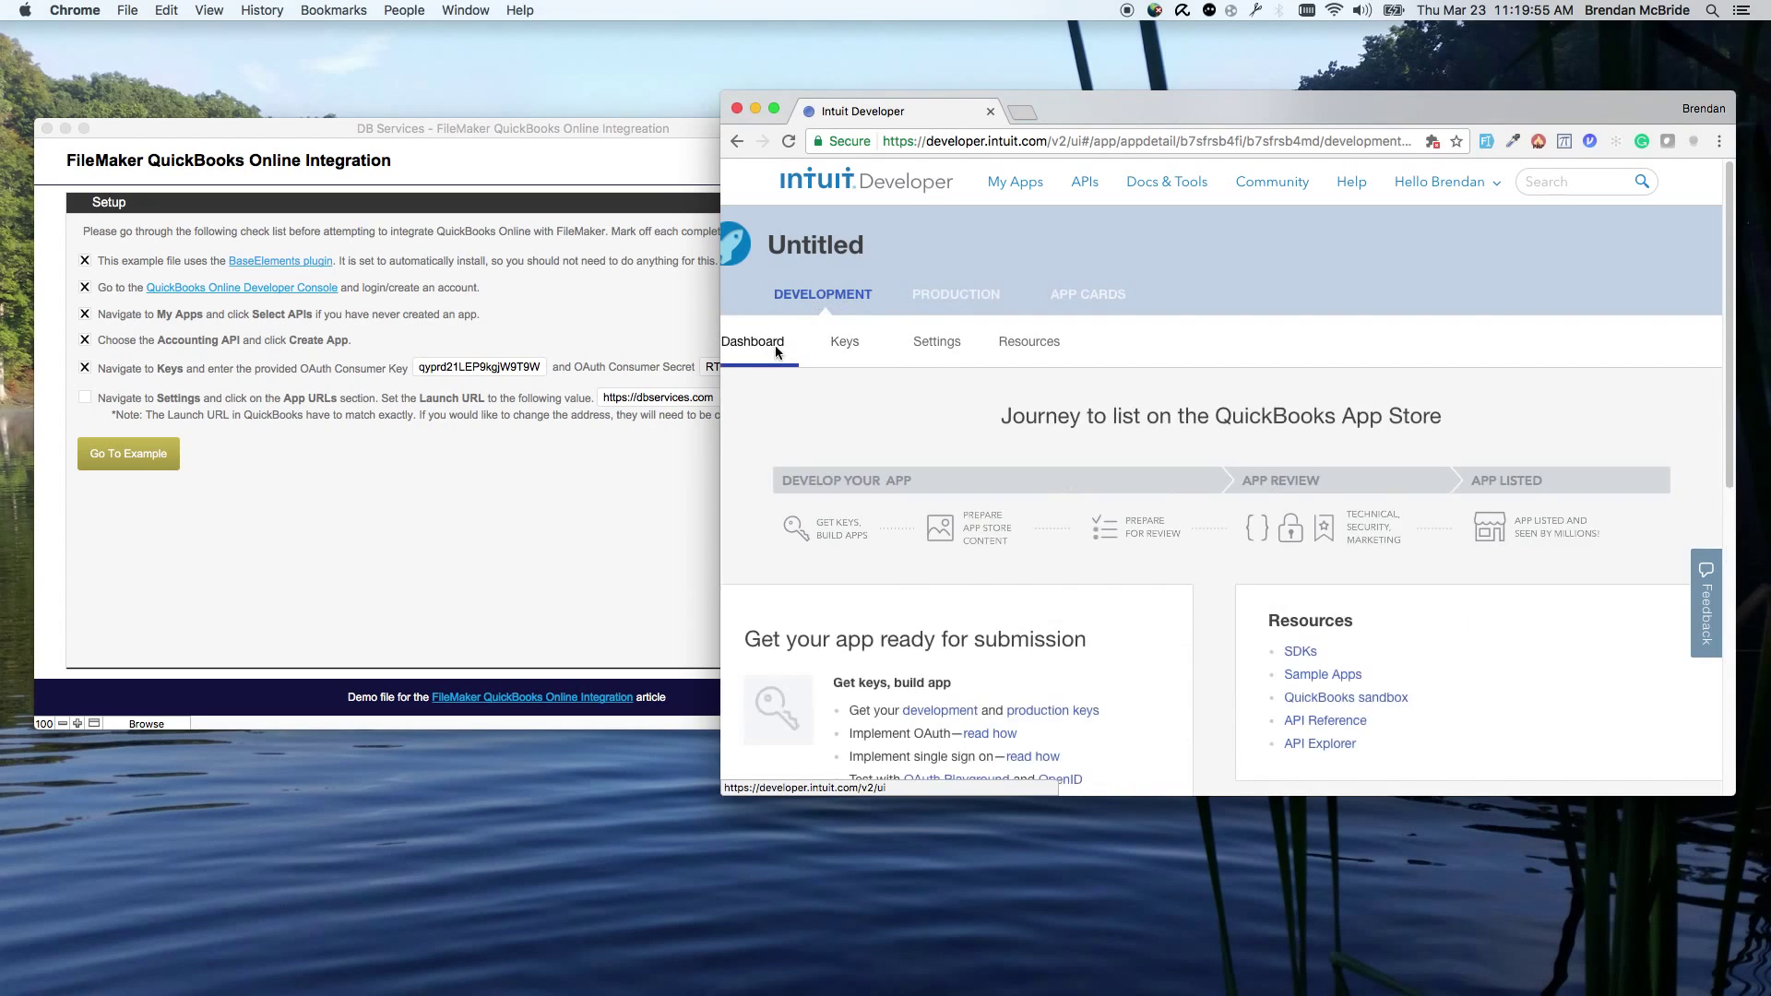
left_click(1371, 707, "super")
left_click(1101, 112)
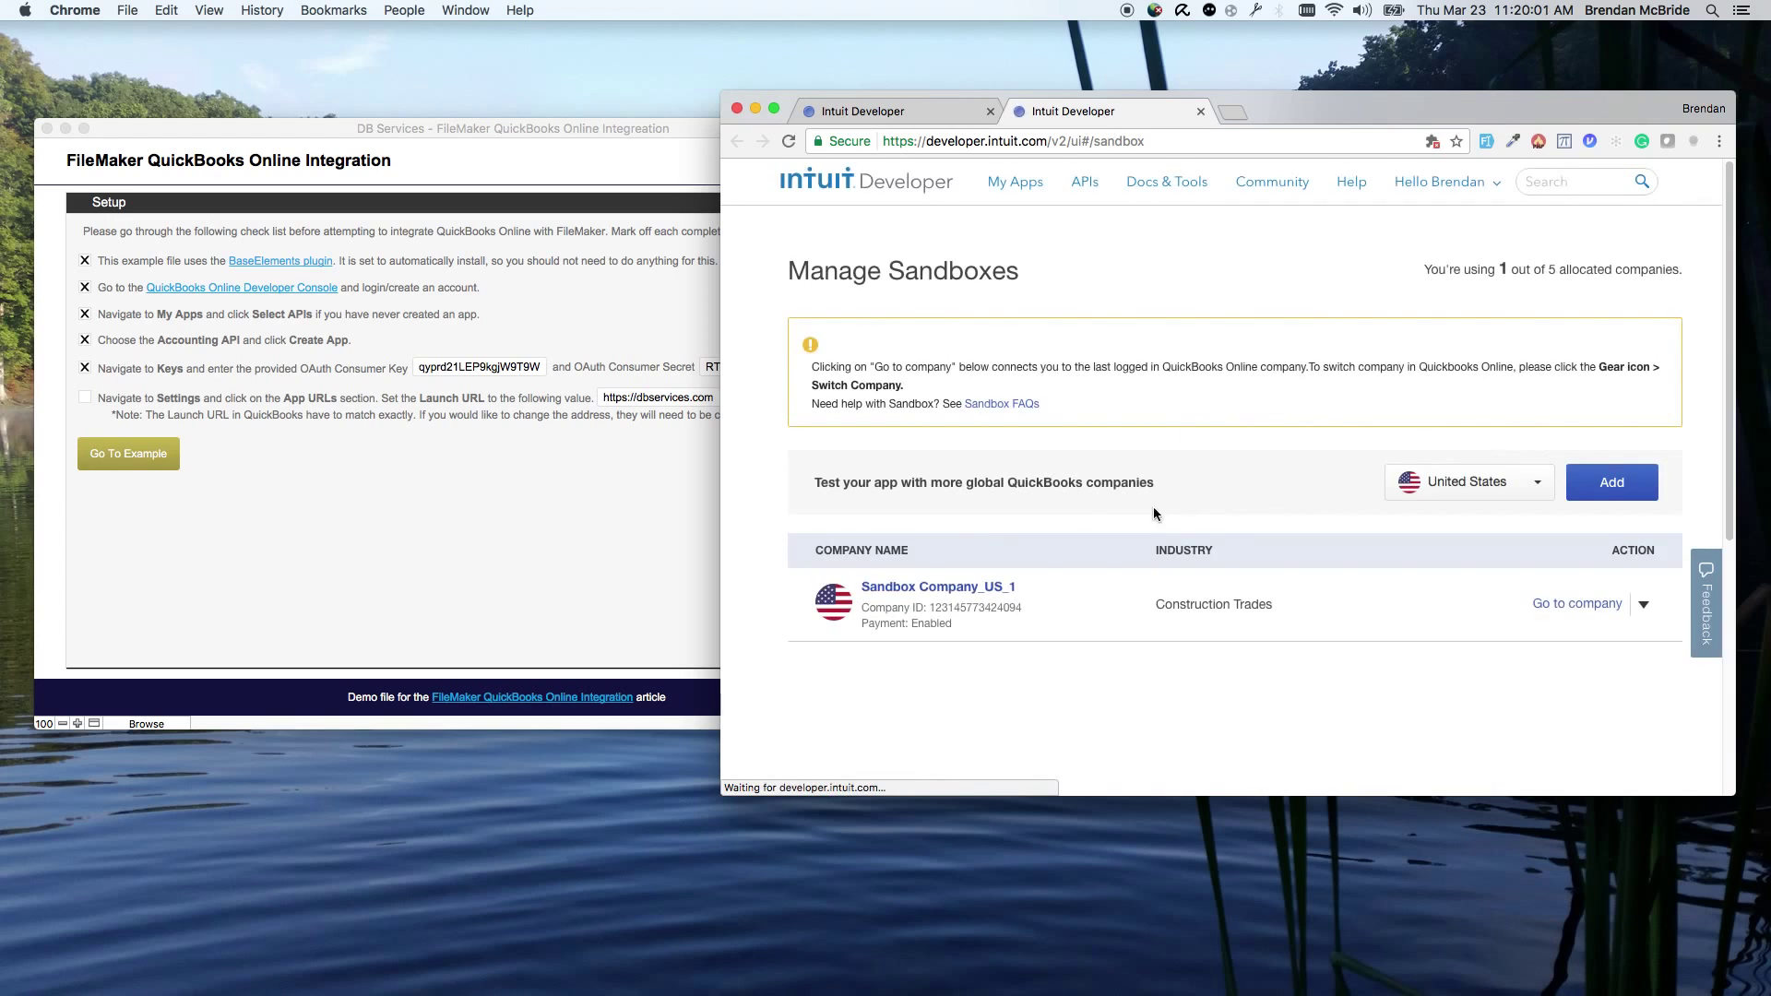
left_click(1578, 605)
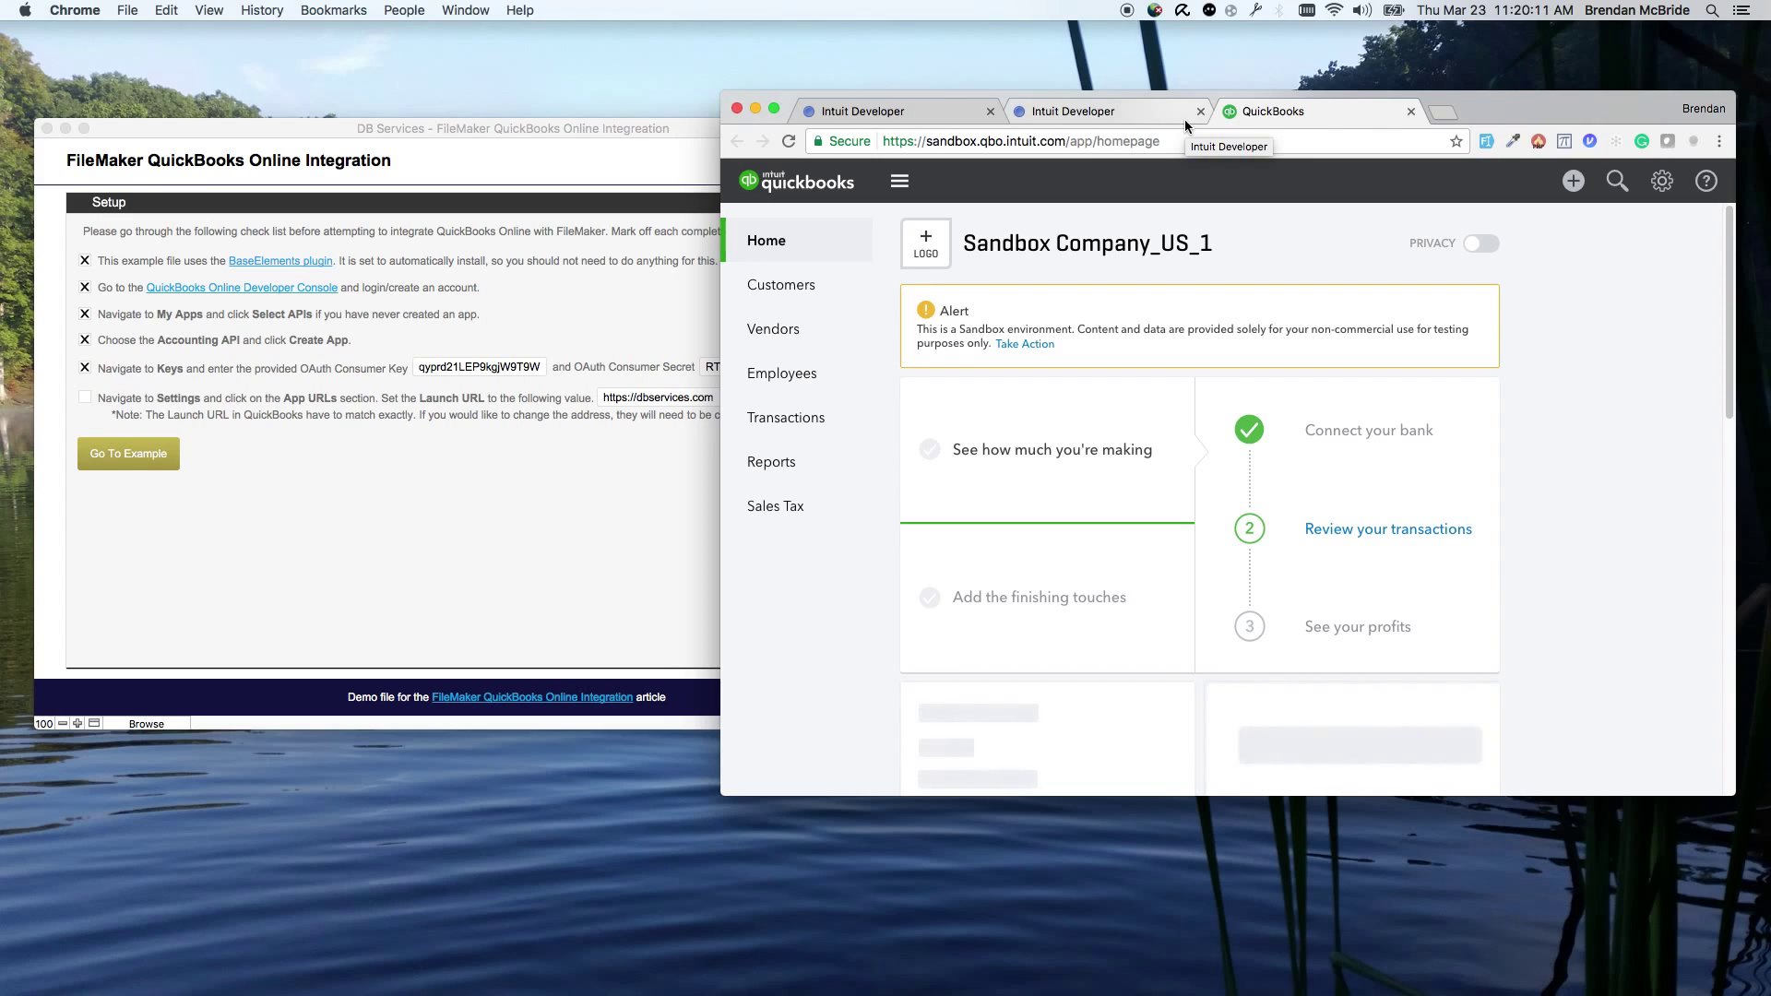
left_click(816, 291)
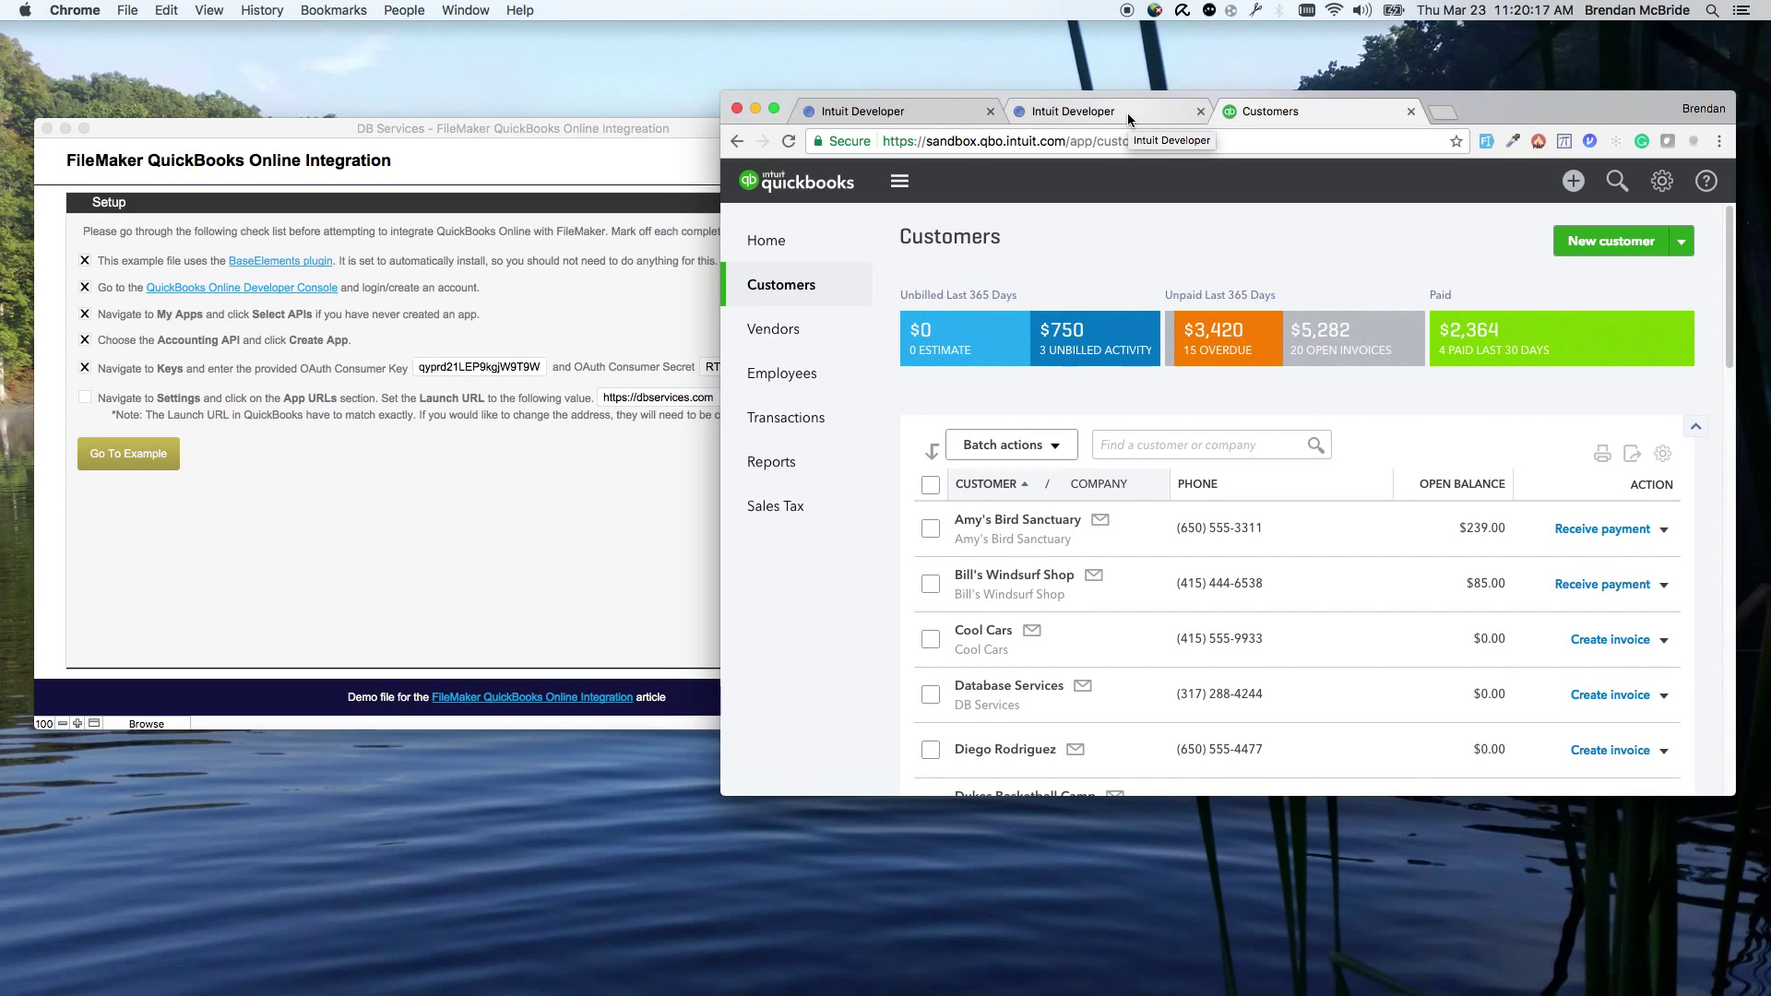
Step: Make the Database Services customer inactive and close the extra sandbox management page
left_click(1665, 697)
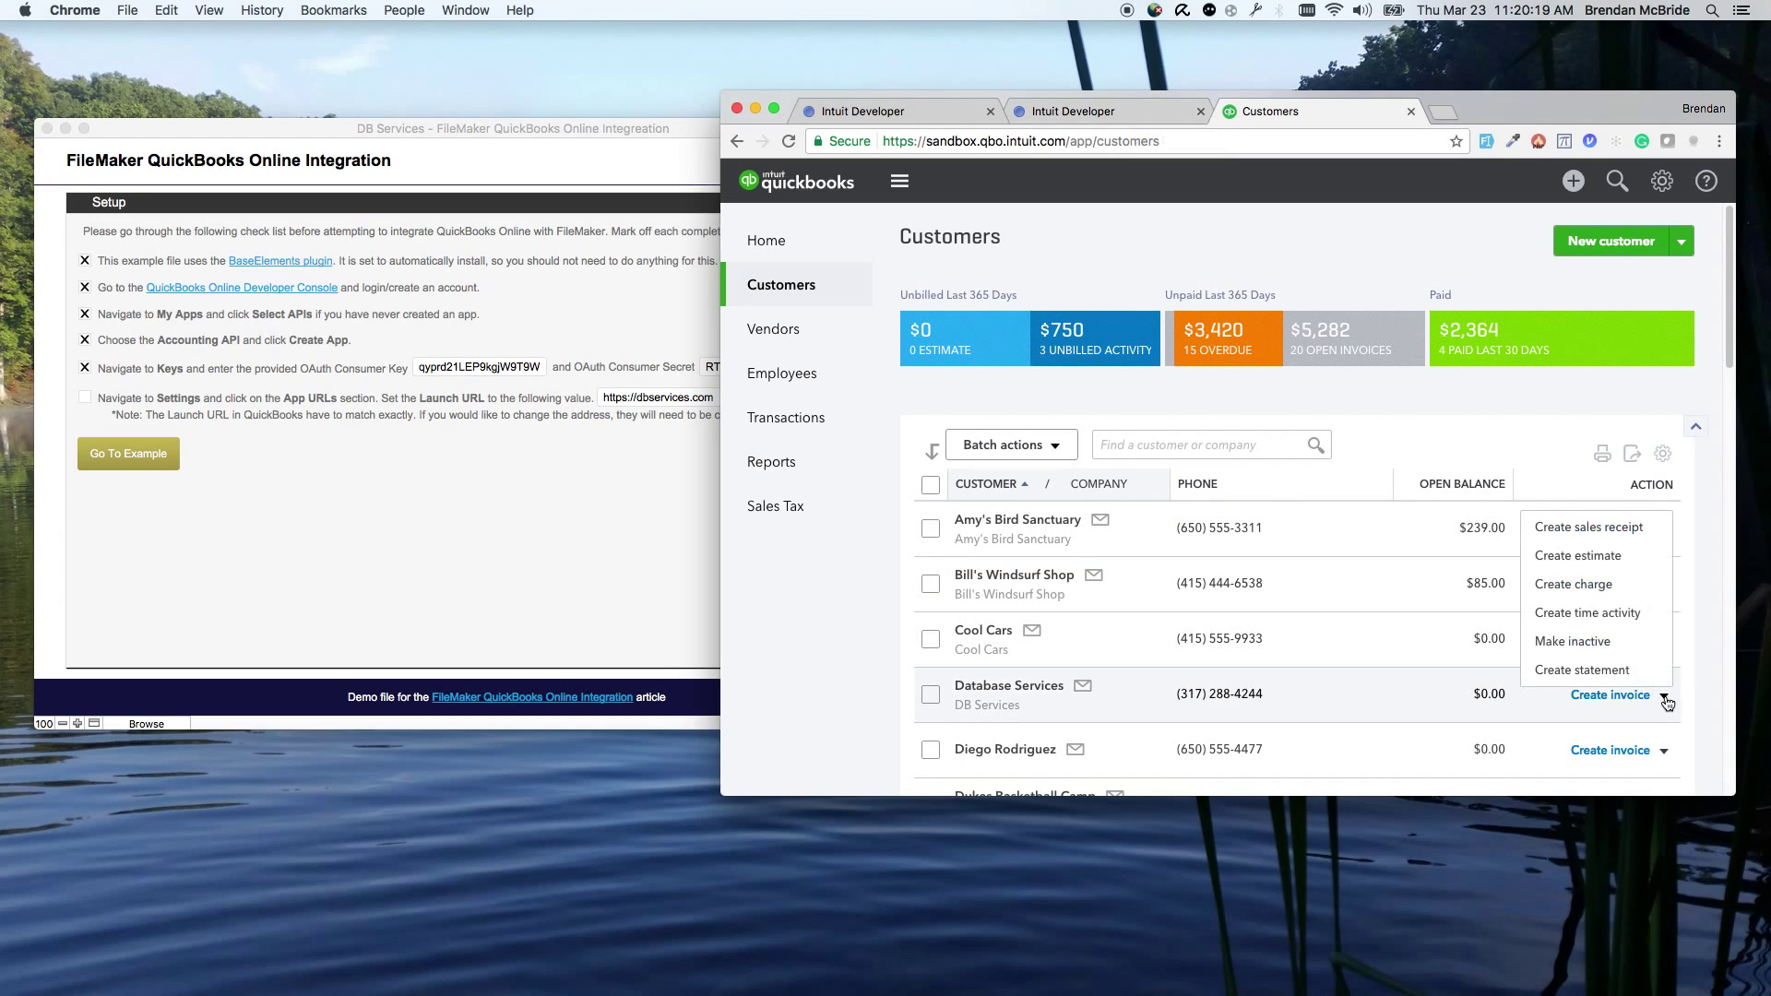
left_click(1610, 643)
left_click(1387, 523)
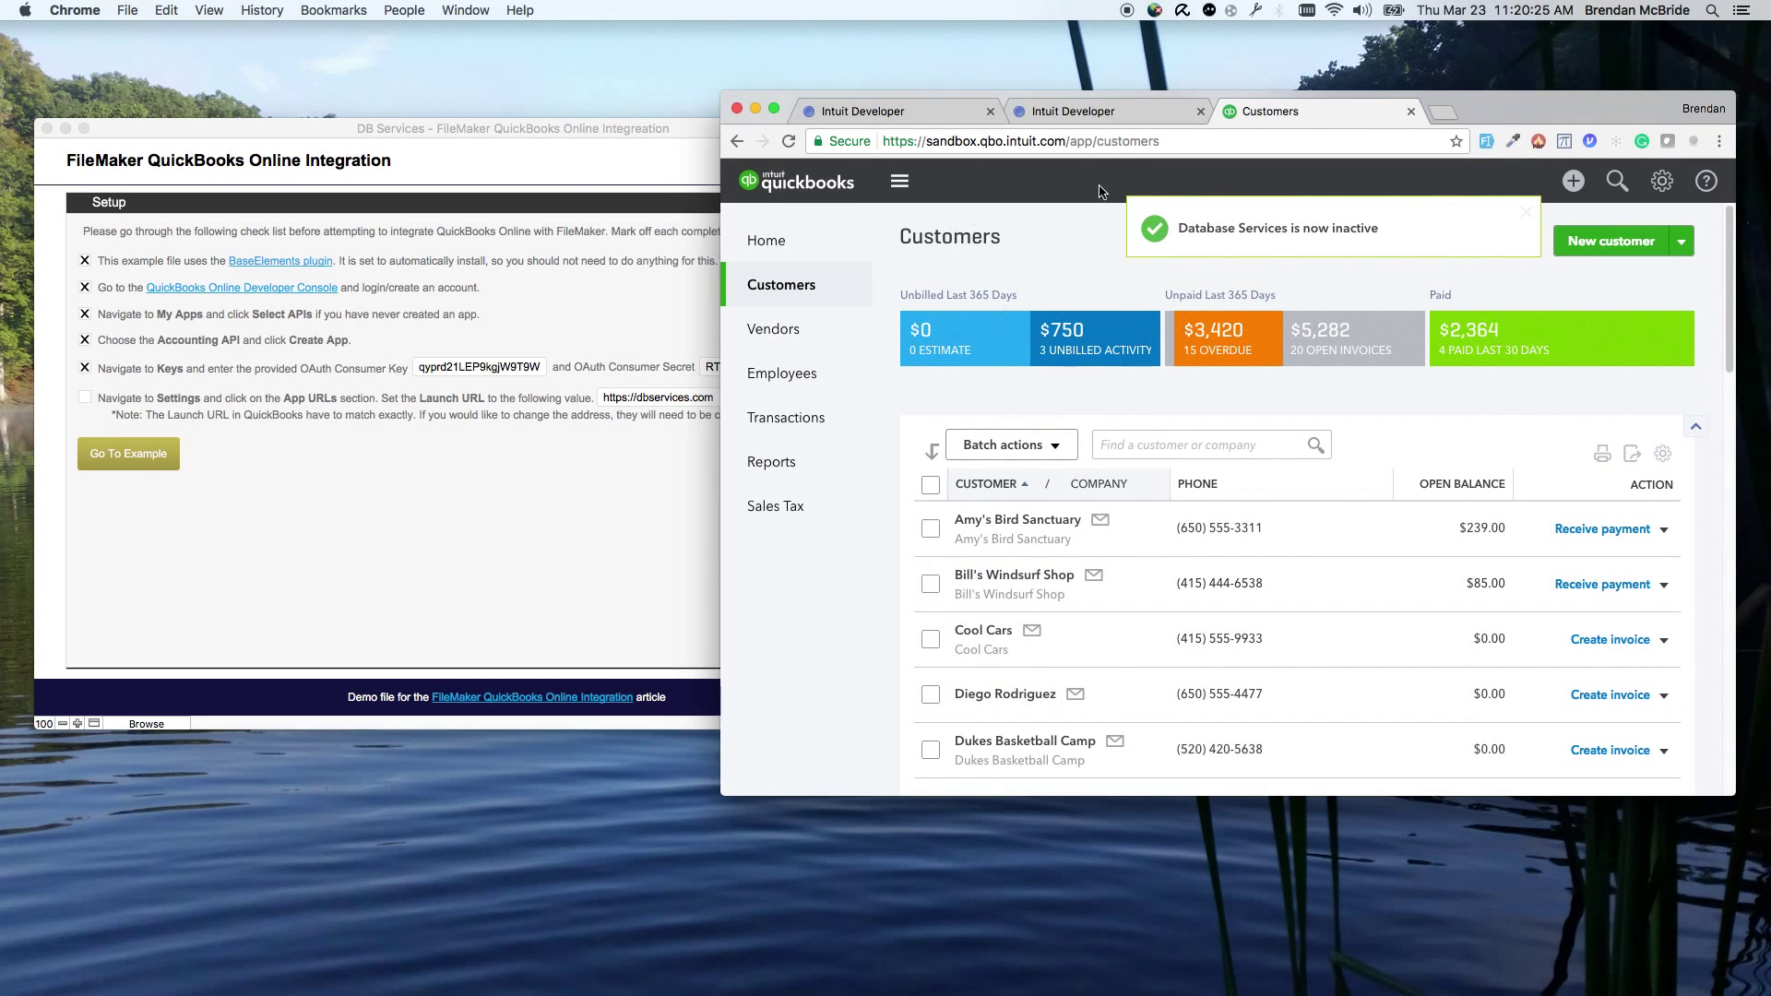
left_click(1663, 695)
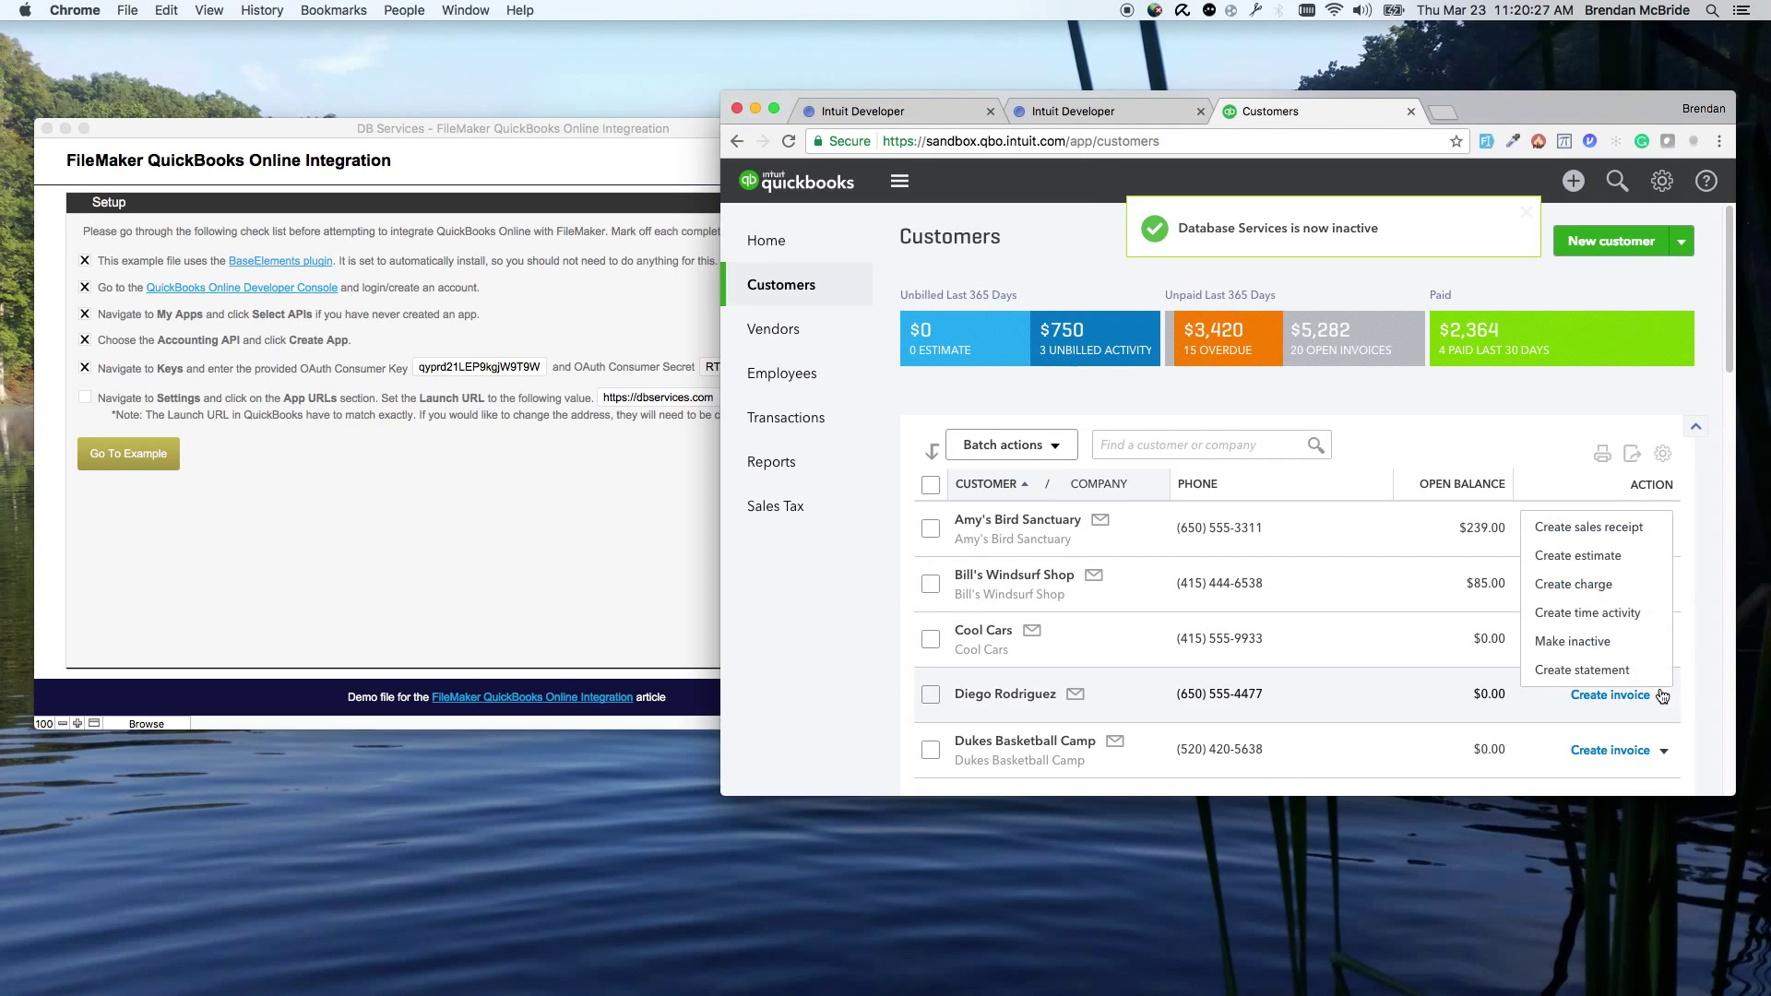
left_click(1201, 380)
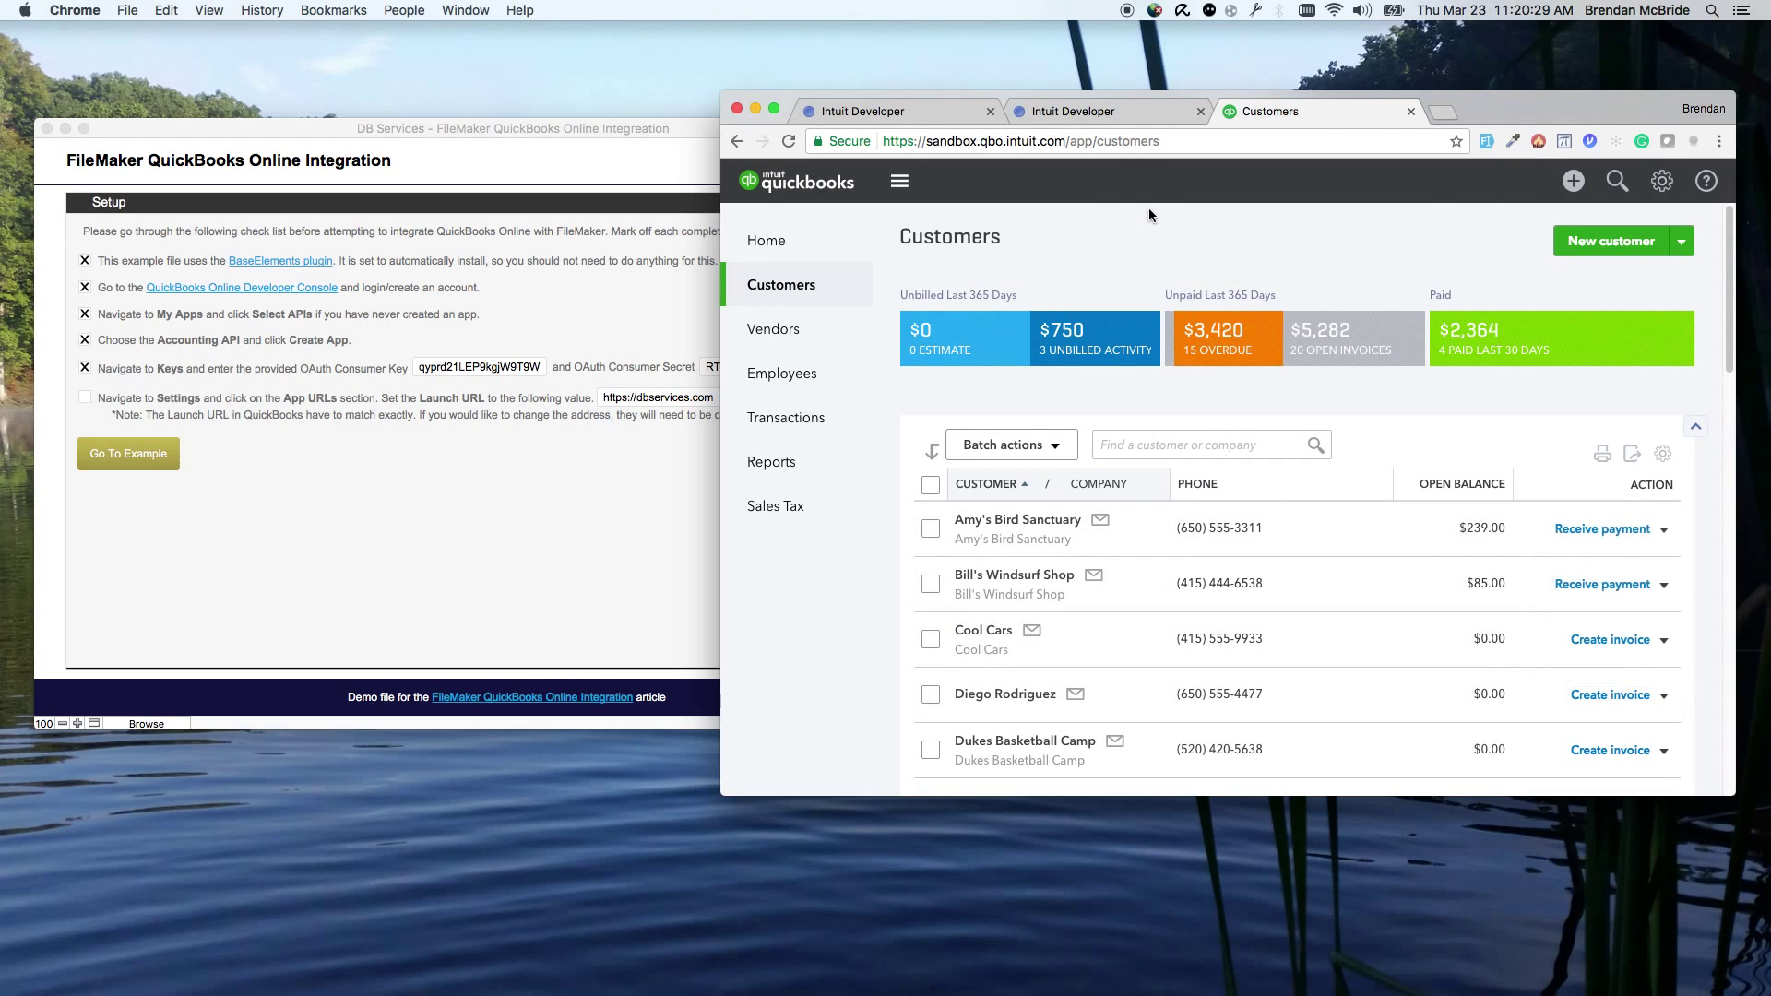
left_click(1068, 114)
left_click(1200, 111)
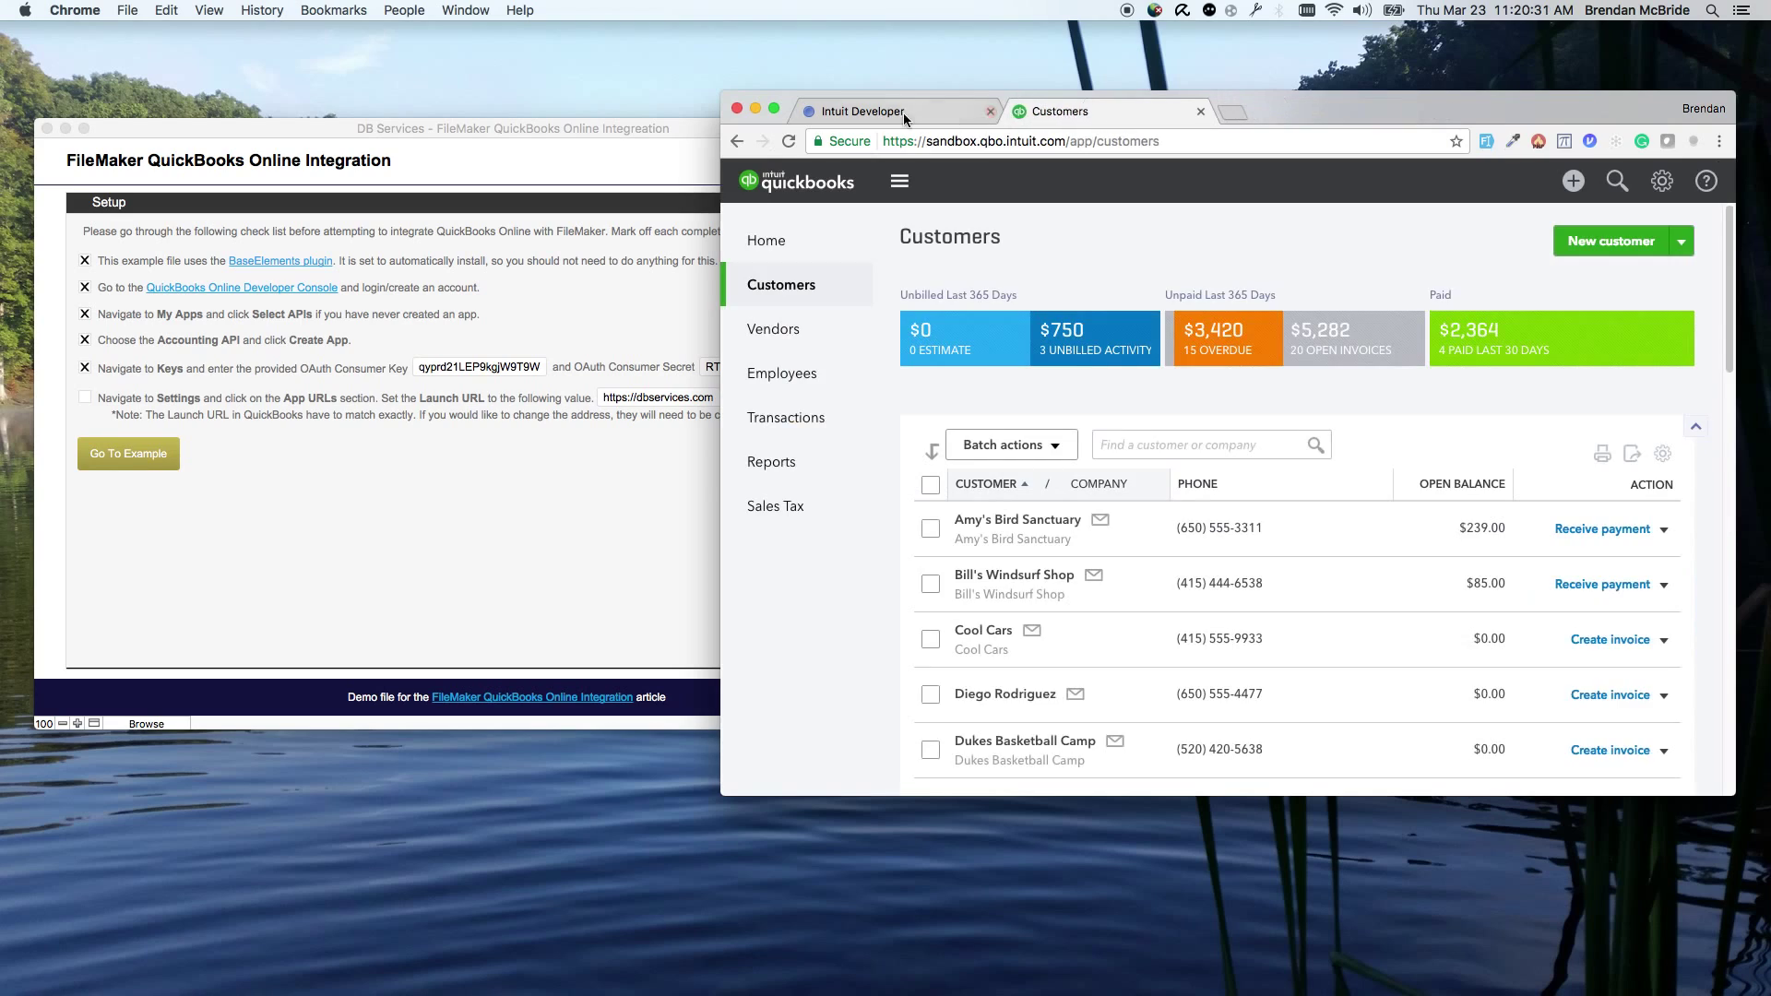
Step: Go from the app's development keys to its settings page
left_click(851, 108)
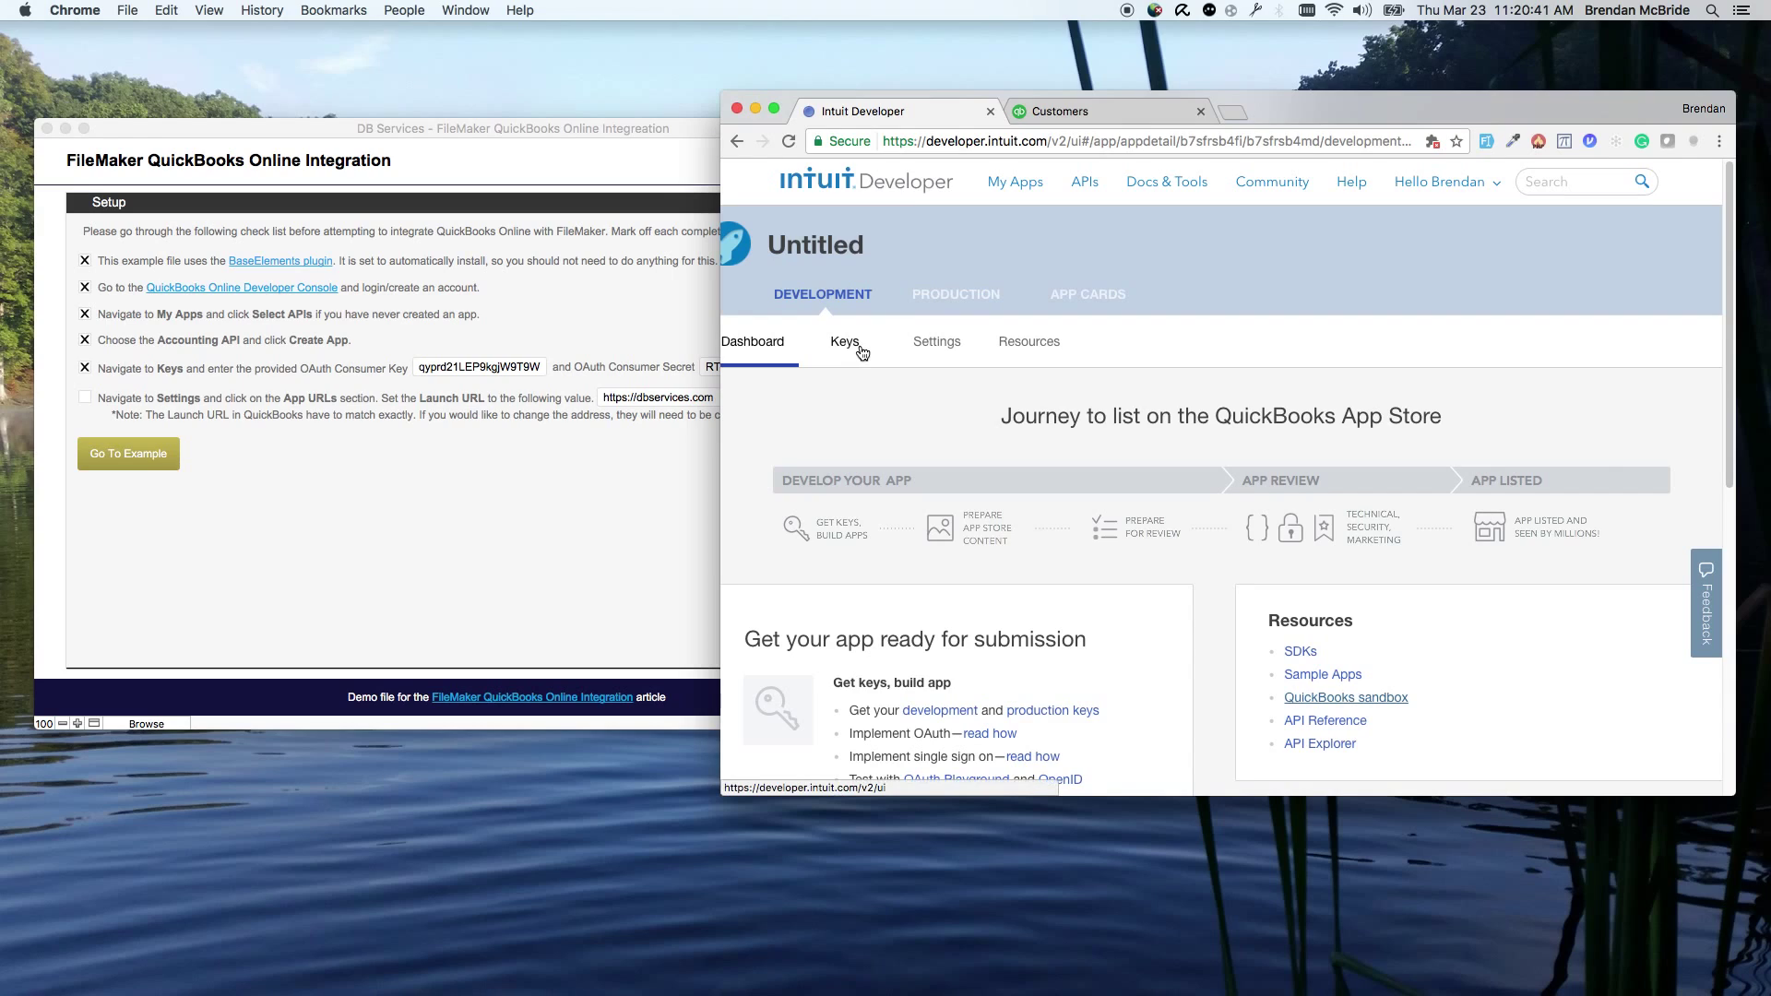
left_click(827, 346)
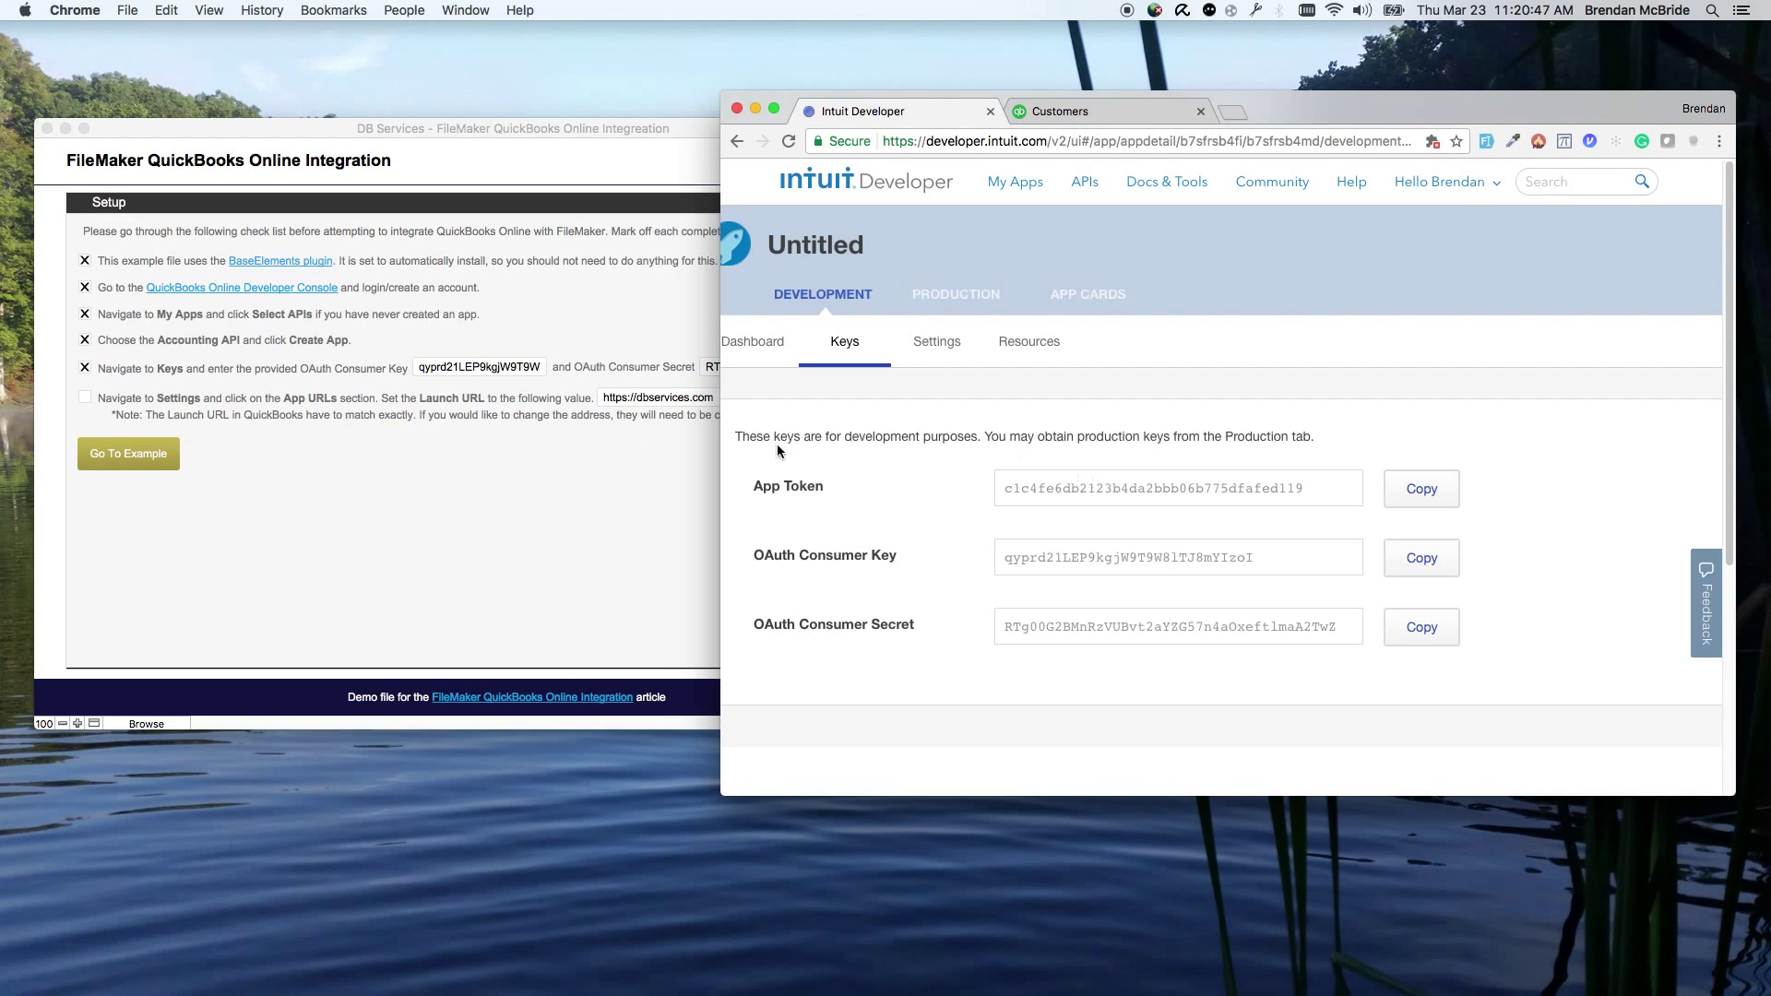
left_click(518, 480)
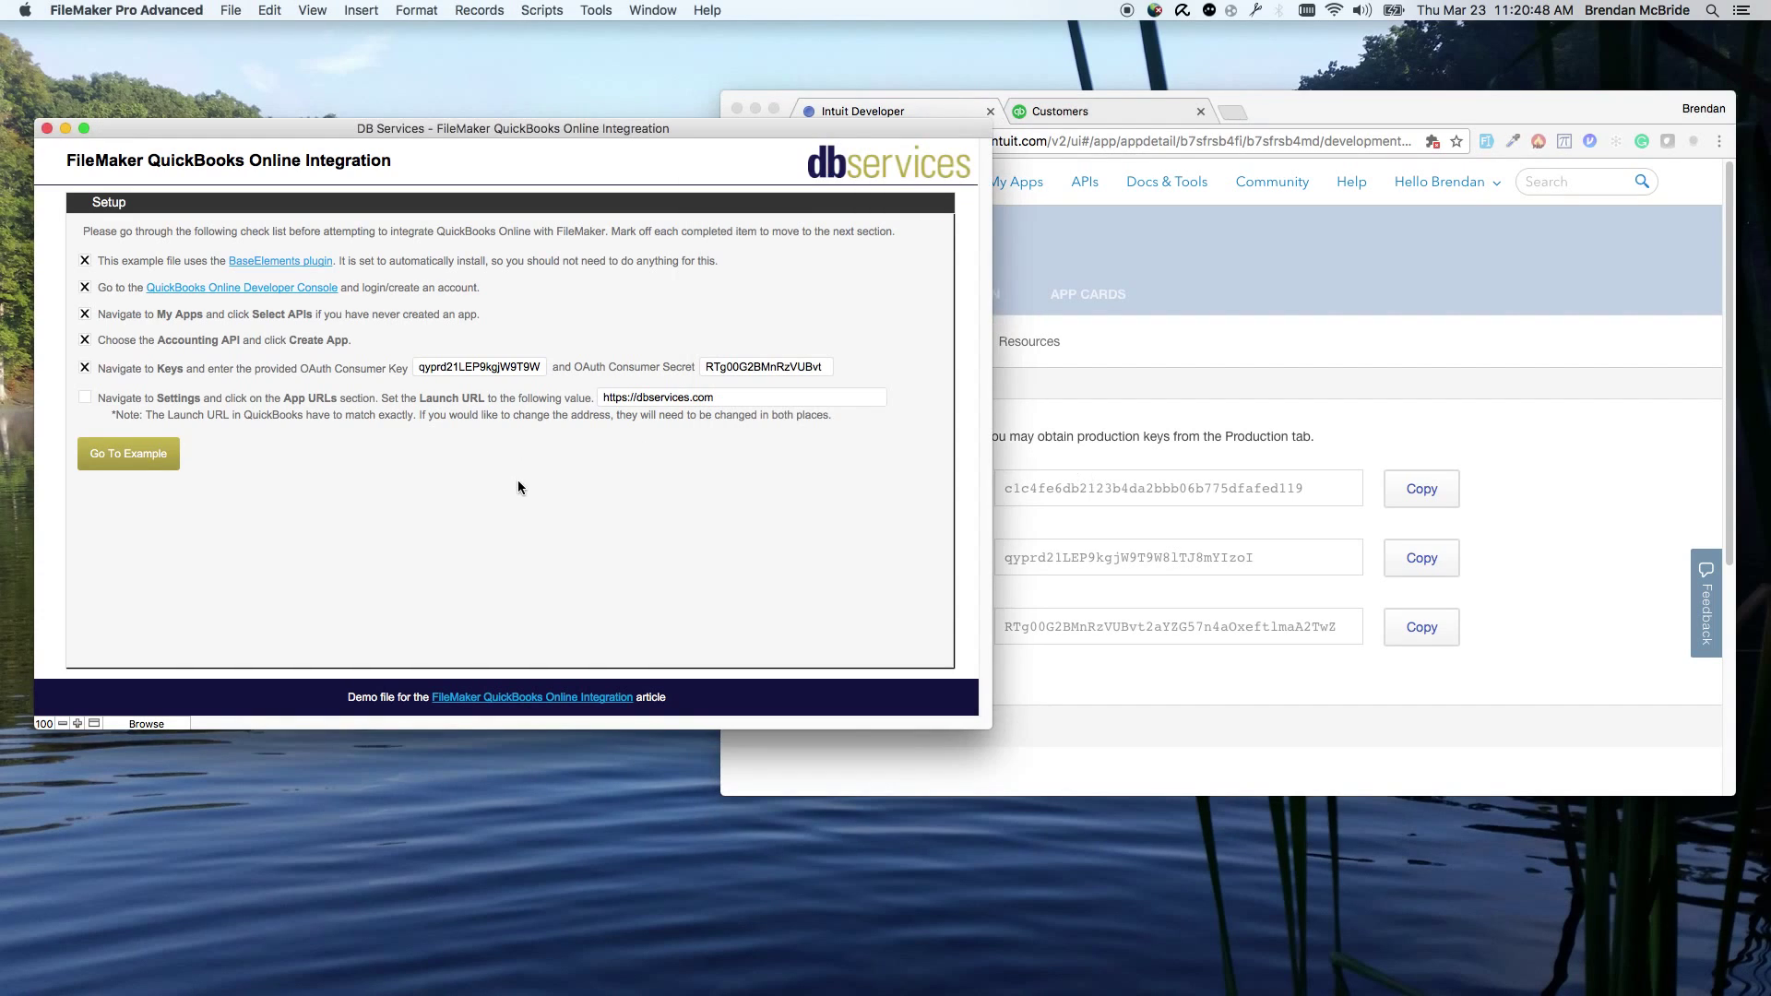
left_click(1232, 402)
left_click(947, 343)
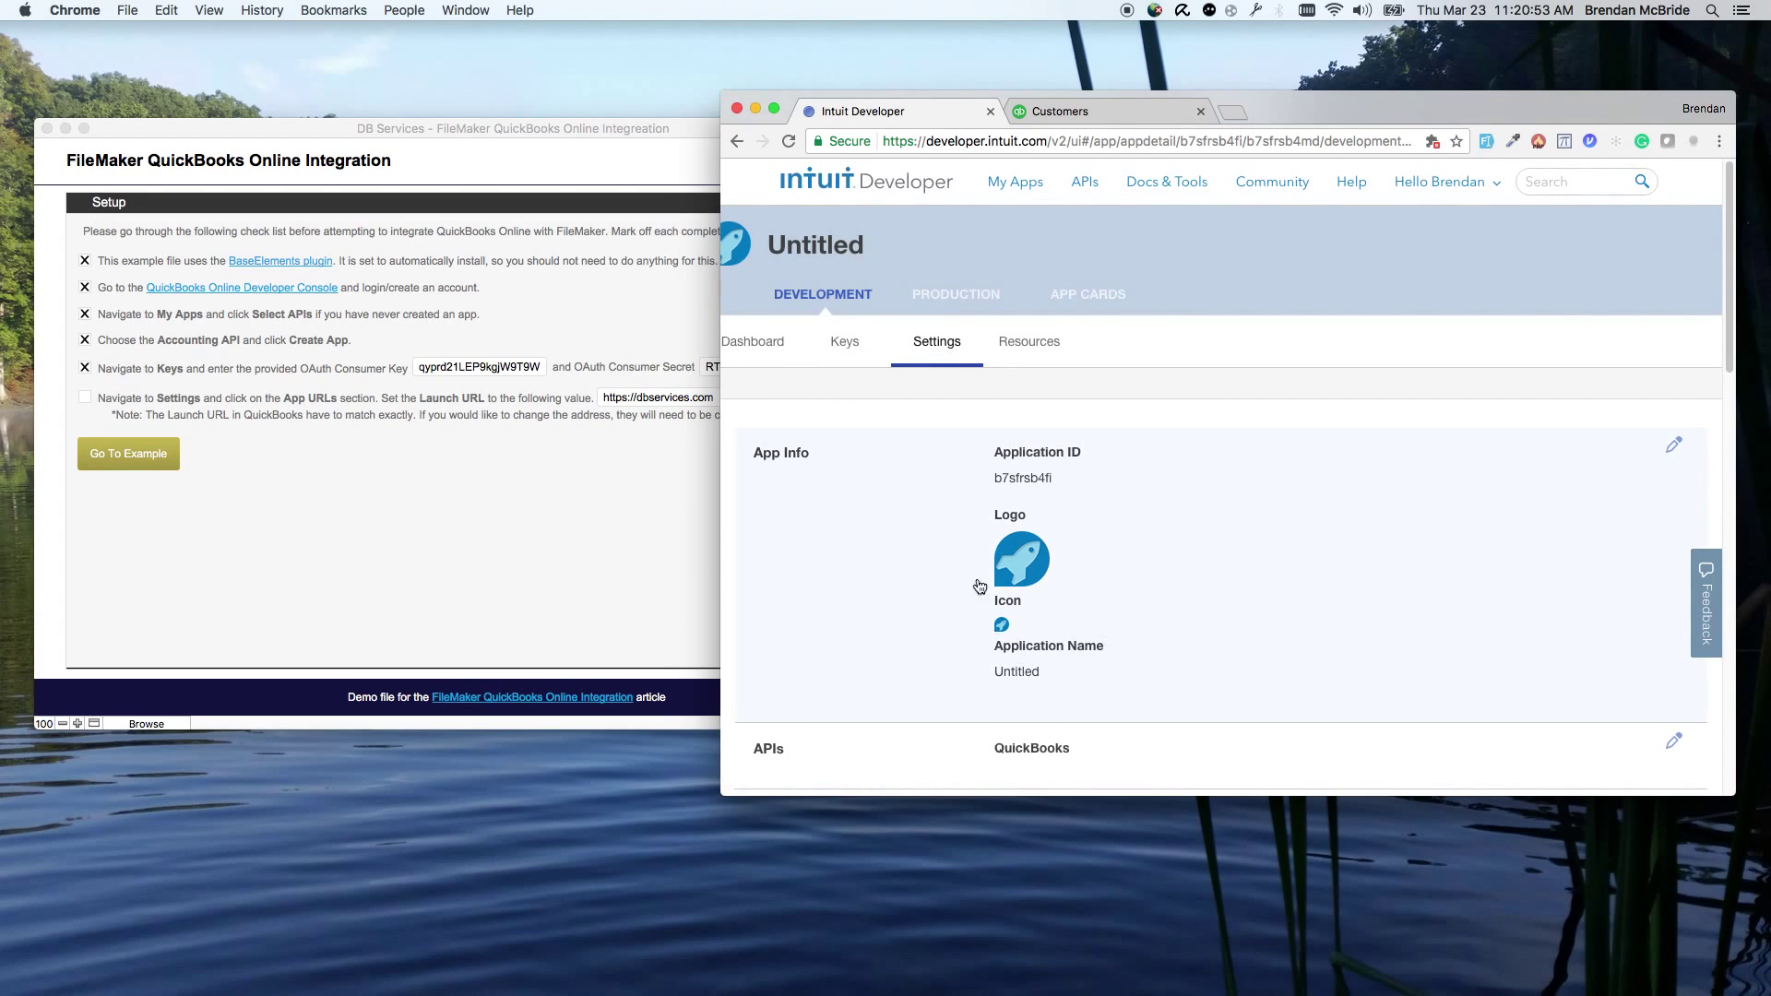
scroll(1103, 558, "down", 4)
scroll(1103, 565, "up", 3)
Step: Change the app's Application Name to 'FileMaker Example' and save
left_click(1134, 524)
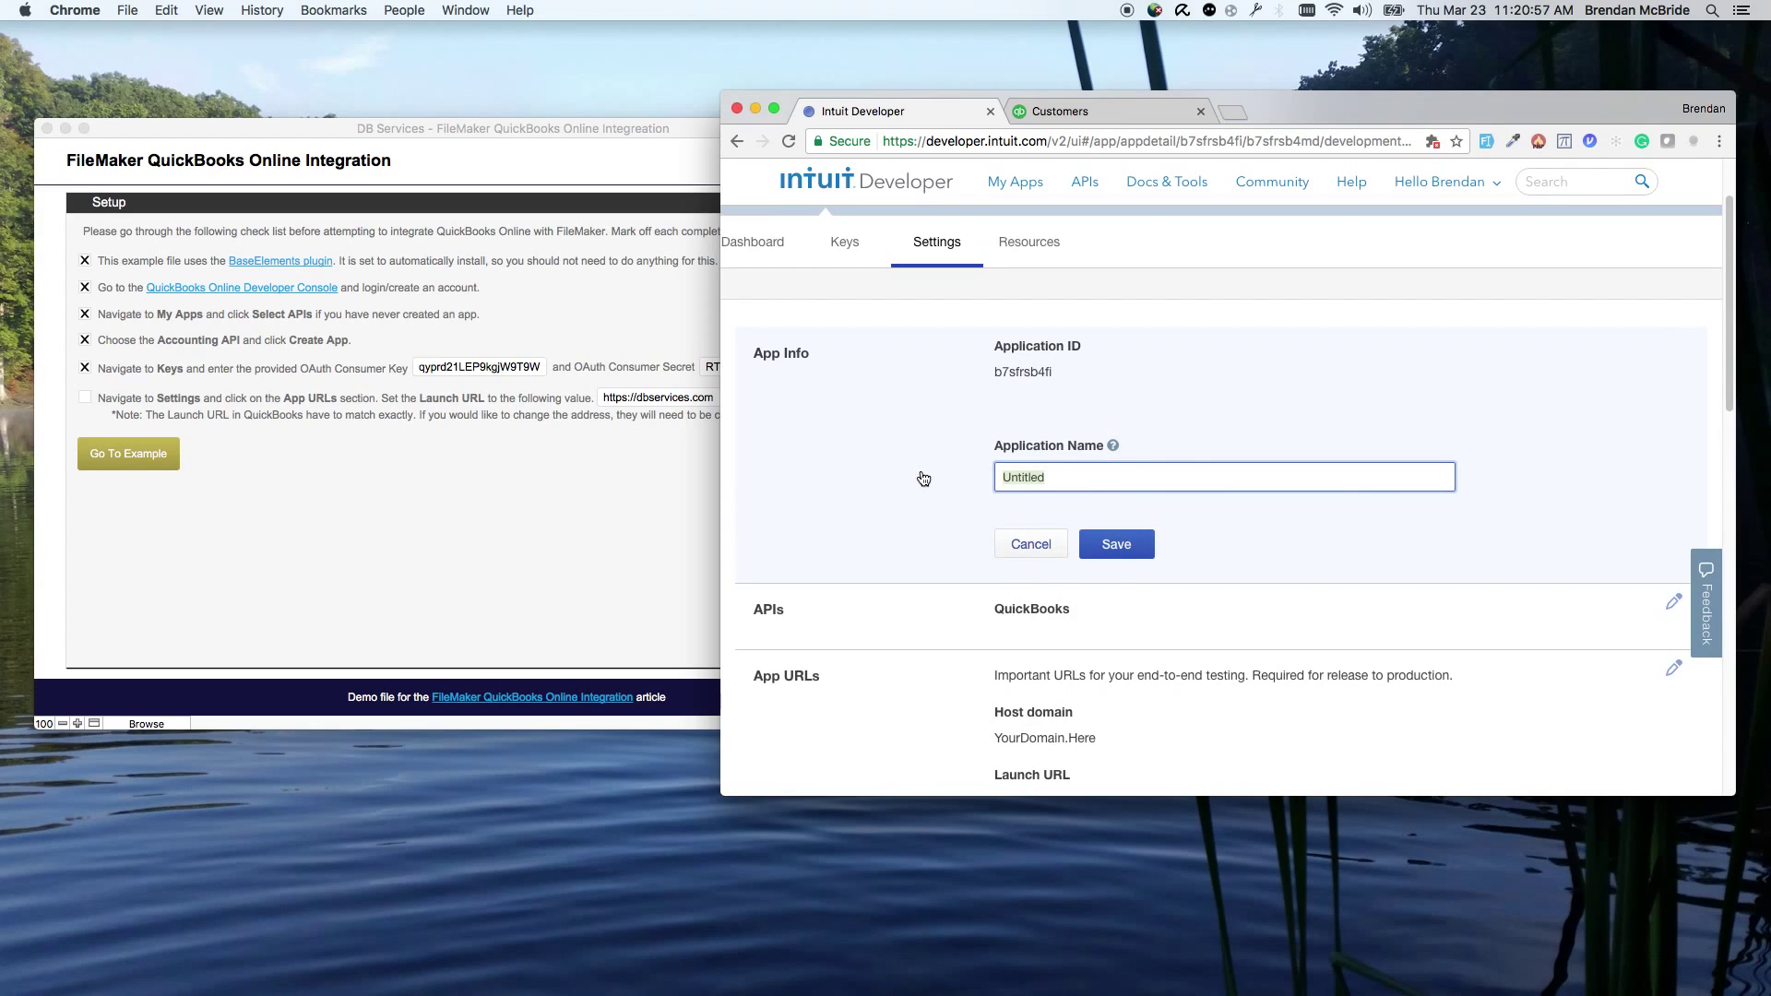
type("FileMaker Example")
left_click(1116, 544)
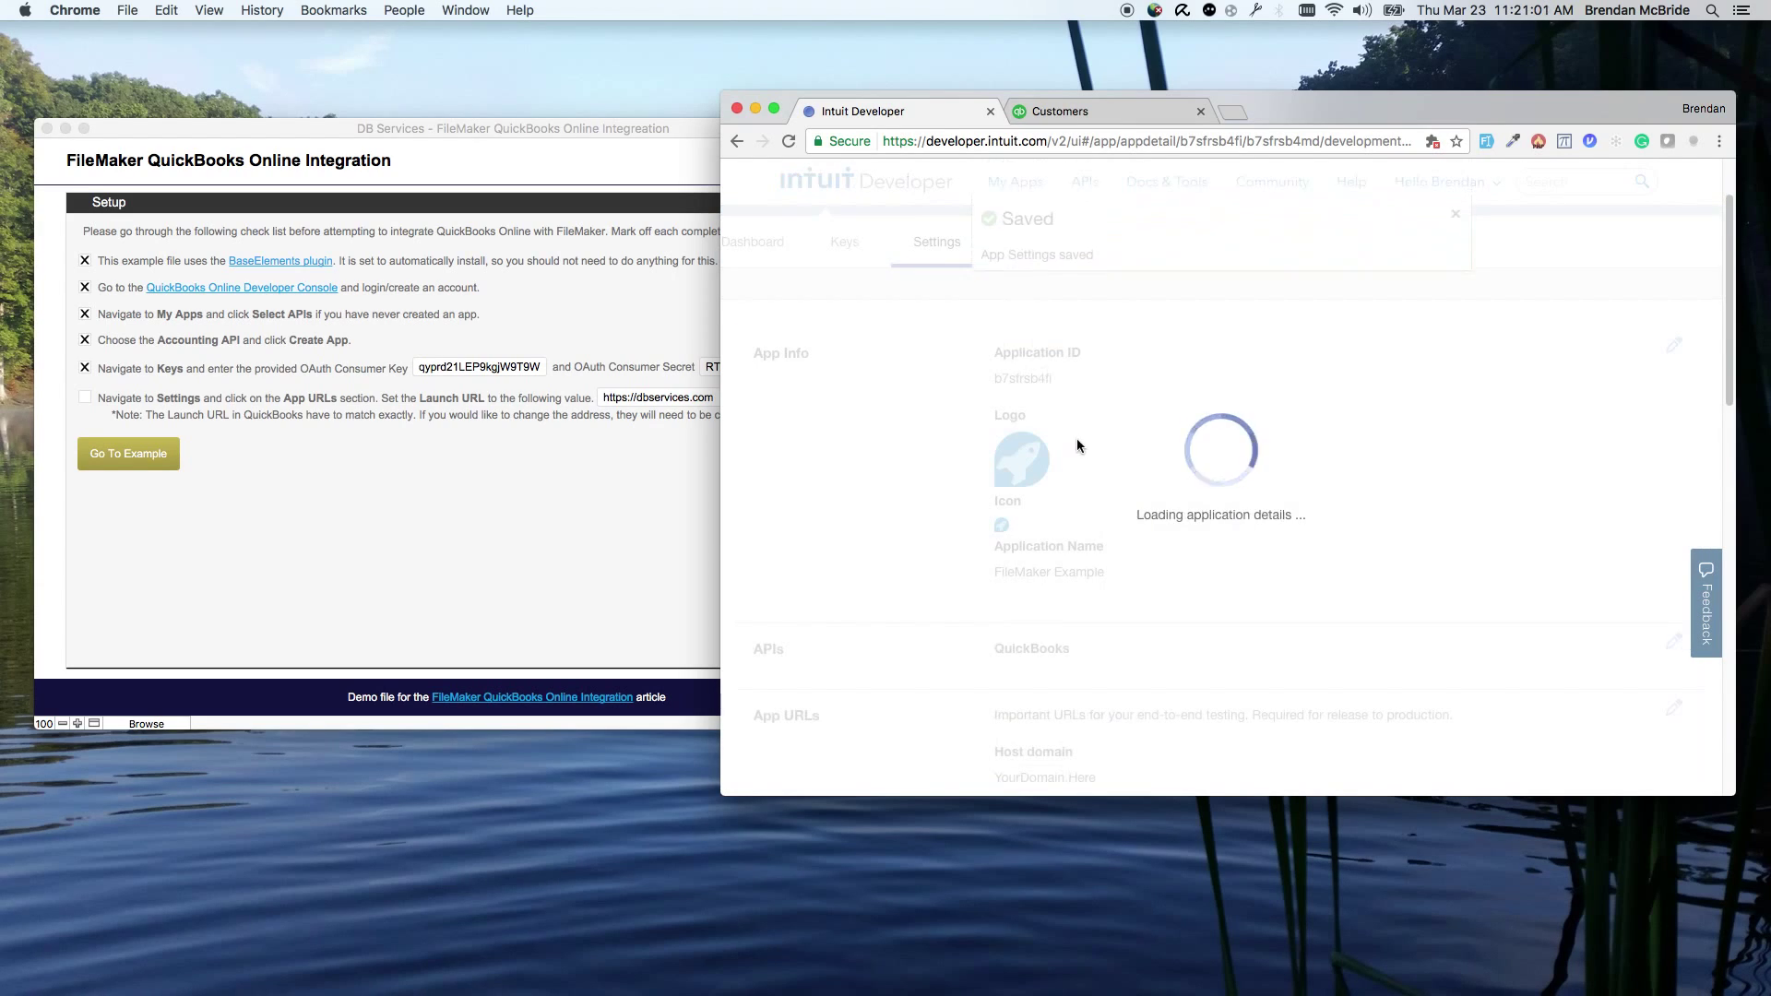
scroll(1019, 489, "down", 2)
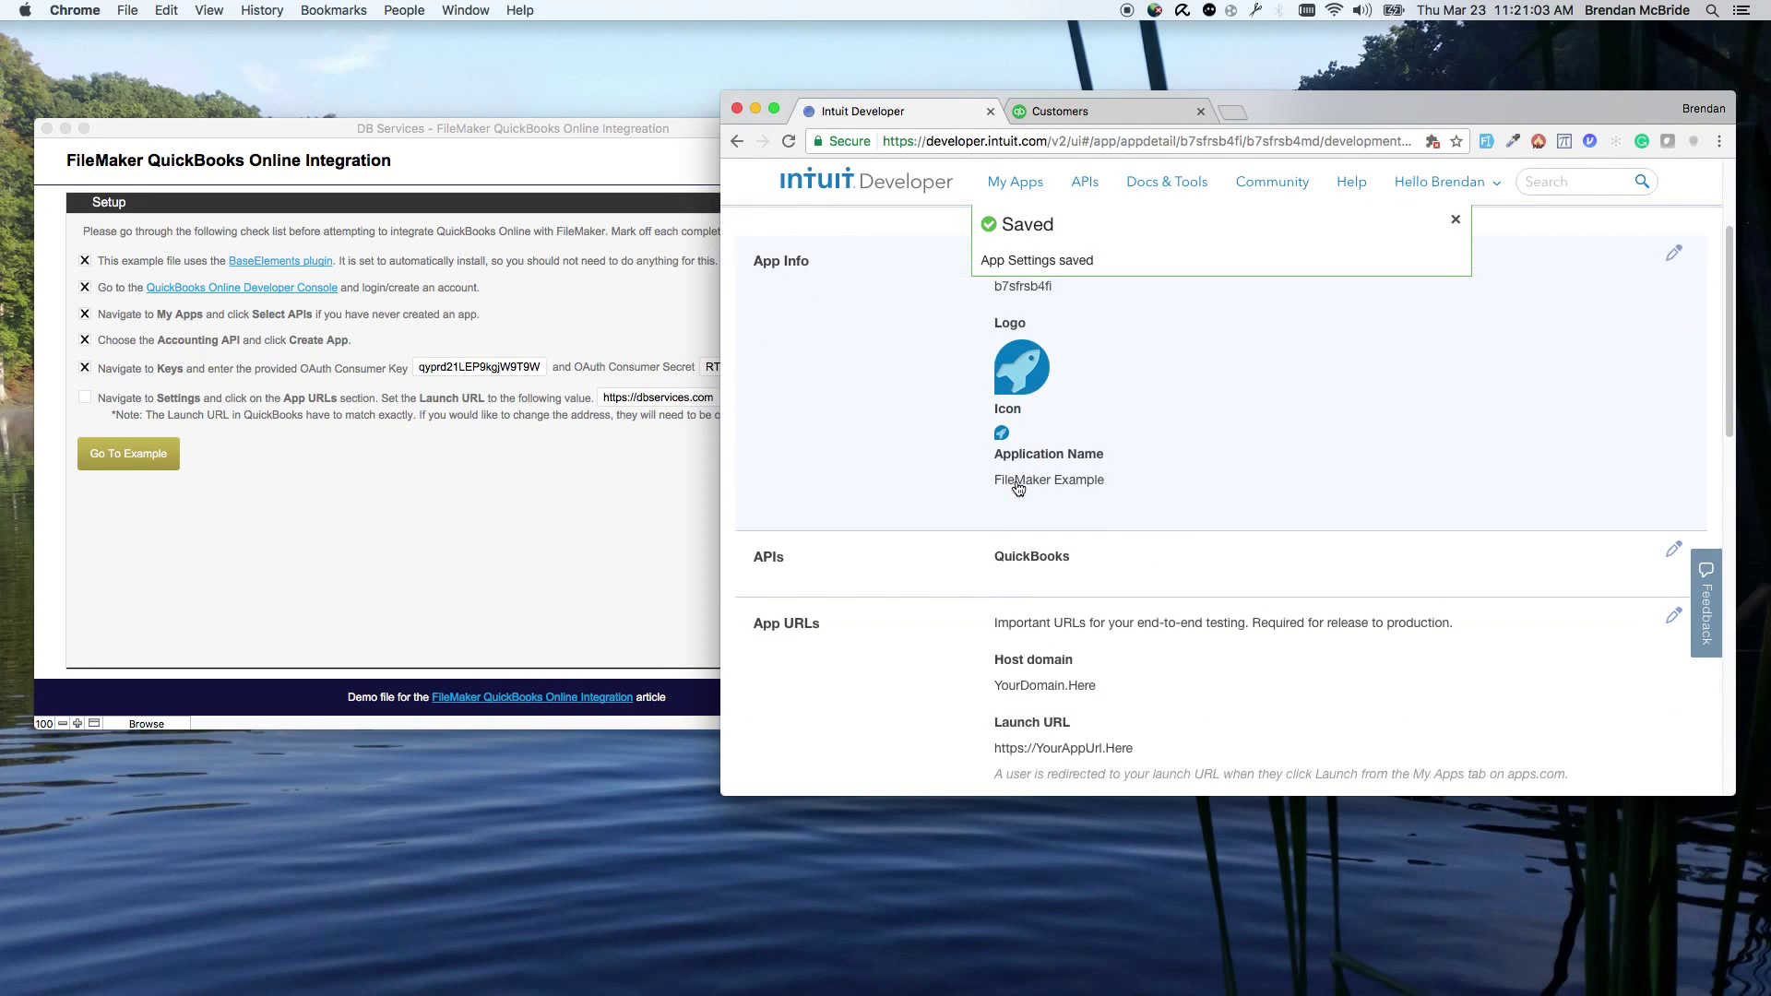
scroll(1018, 489, "down", 5)
scroll(1088, 557, "up", 2)
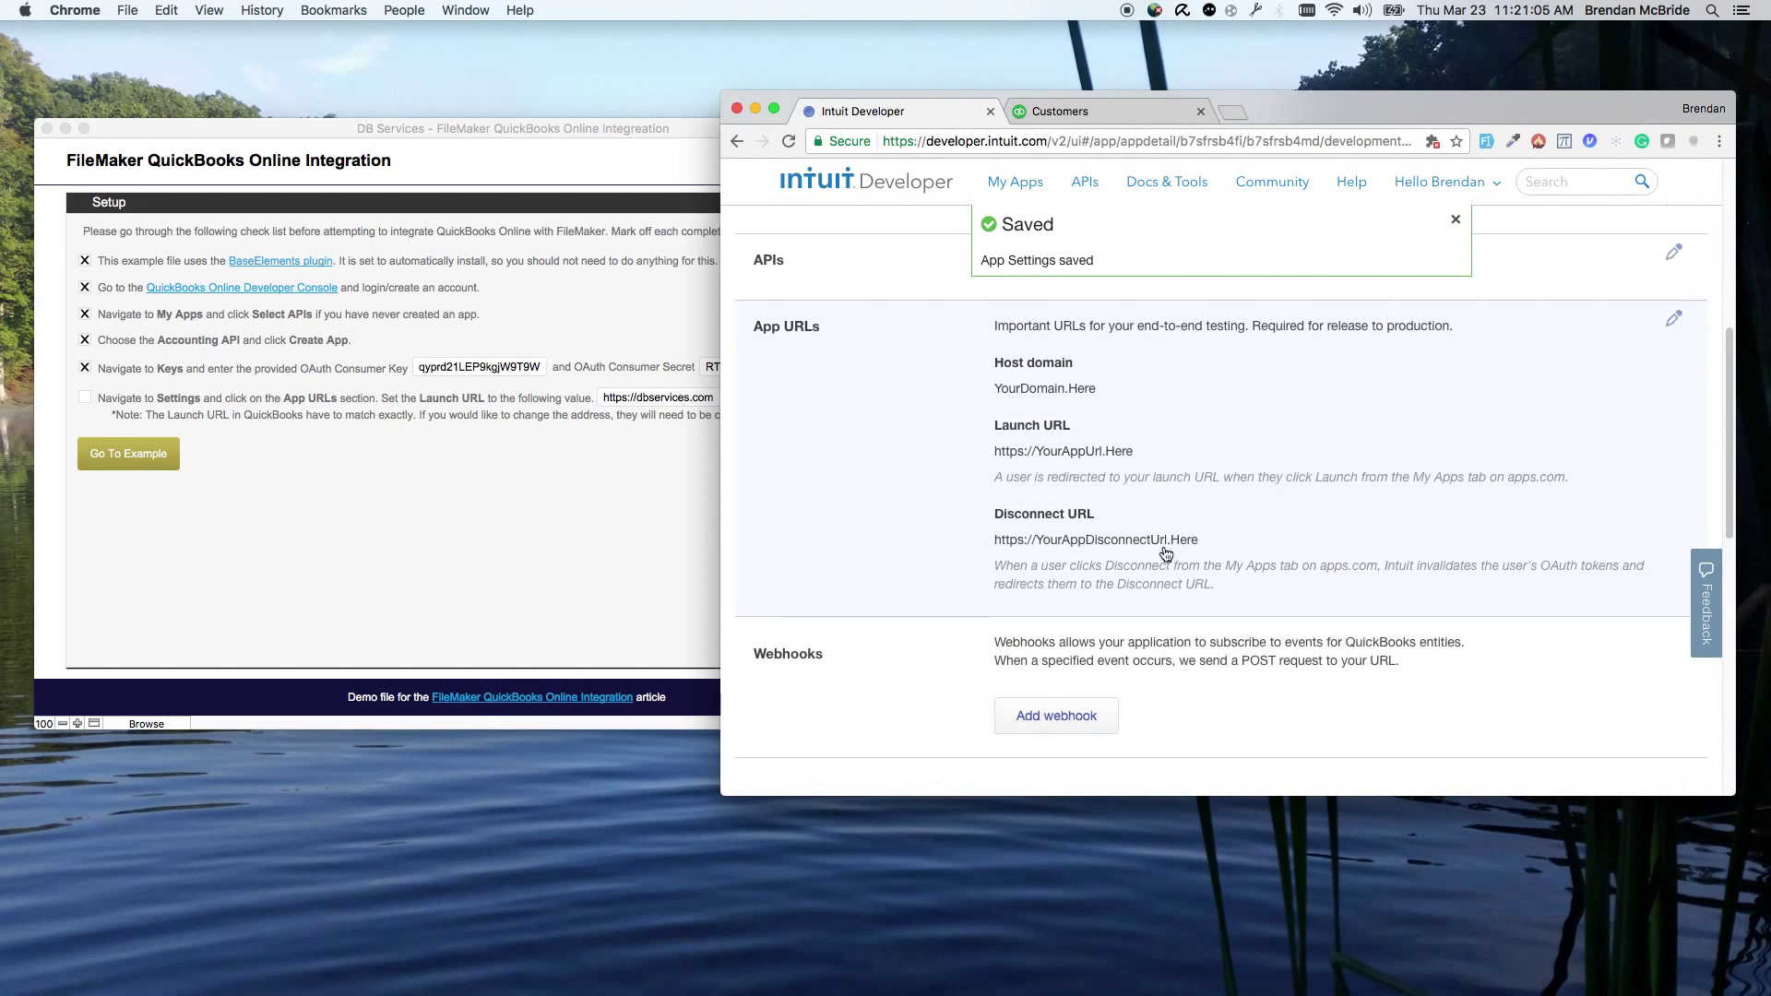
left_click(1160, 476)
left_click(1159, 457)
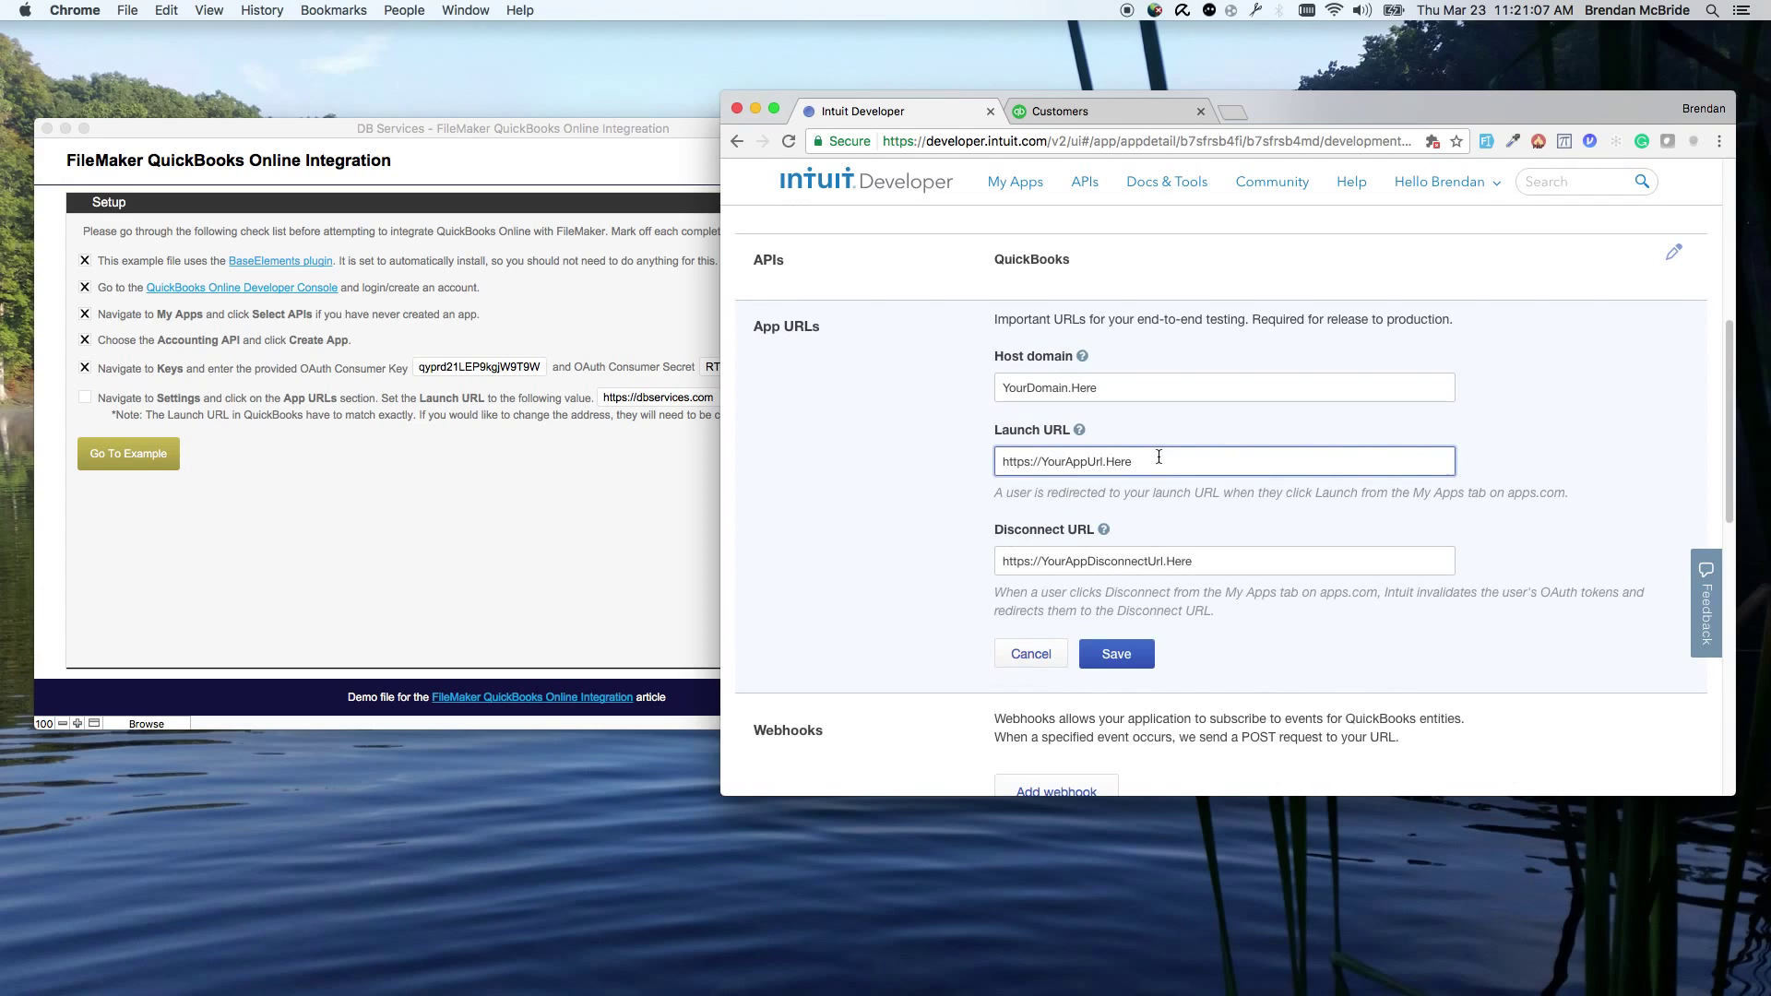
left_click_drag(1159, 458, 888, 462)
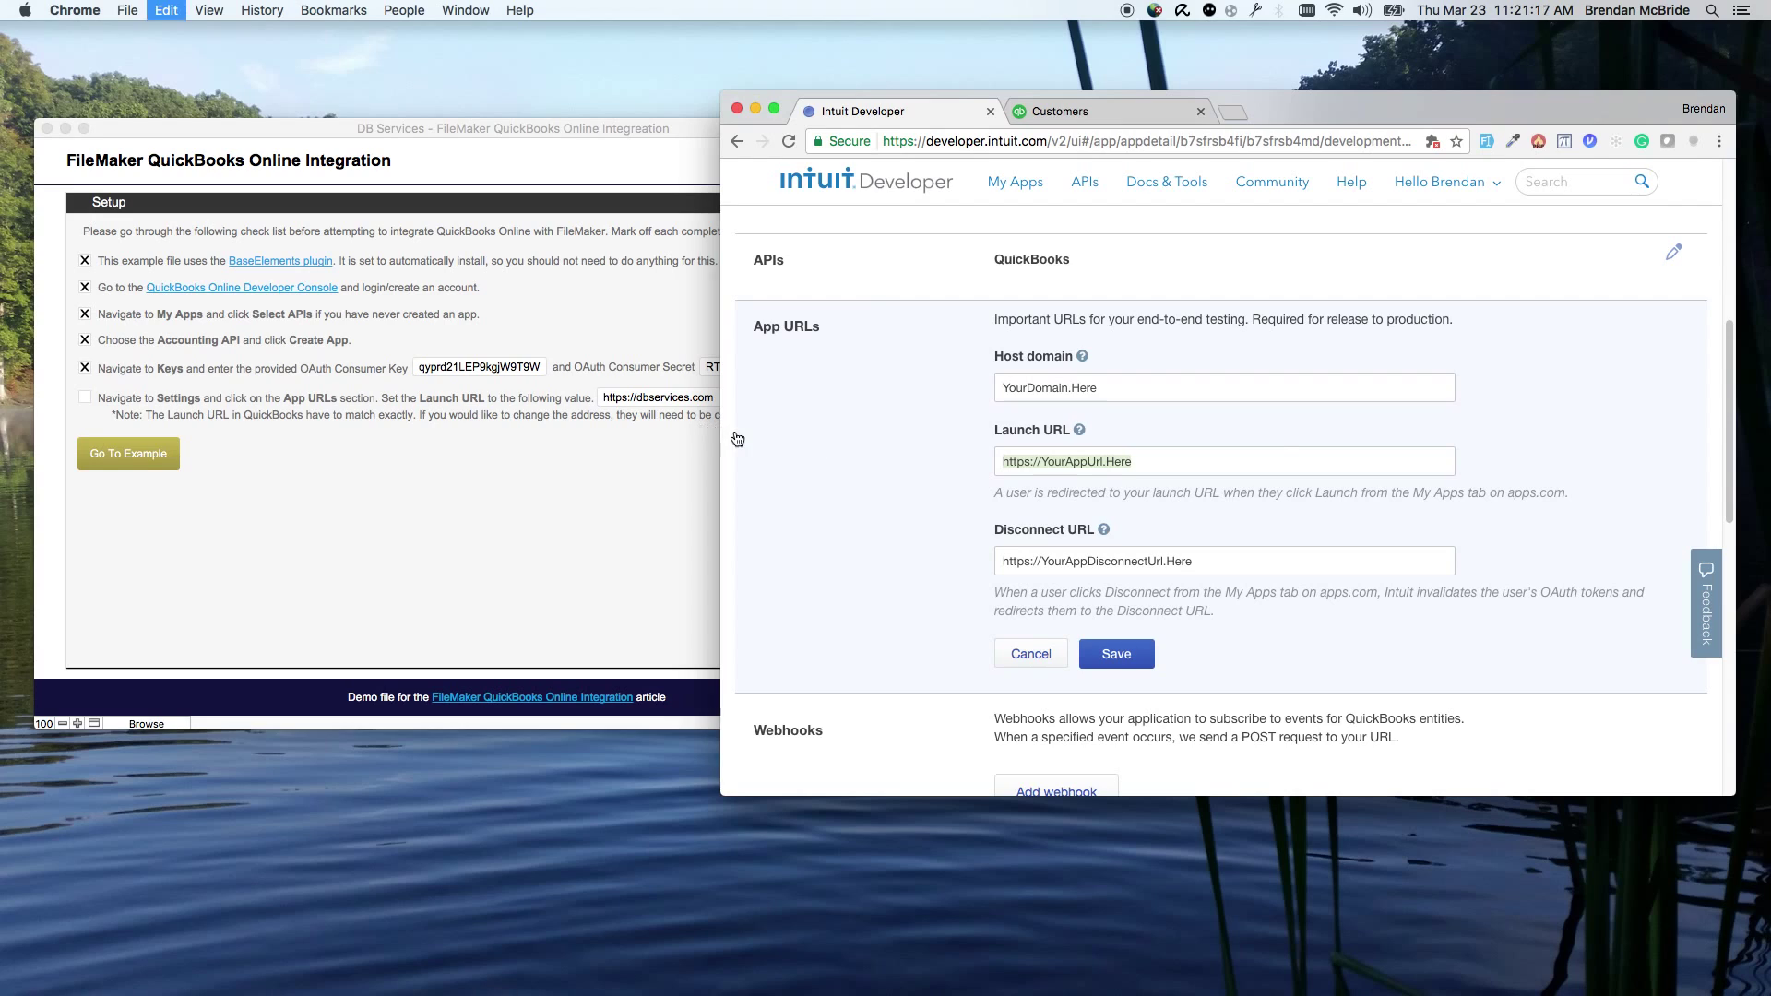
left_click(674, 434)
left_click(708, 407)
key("super+c")
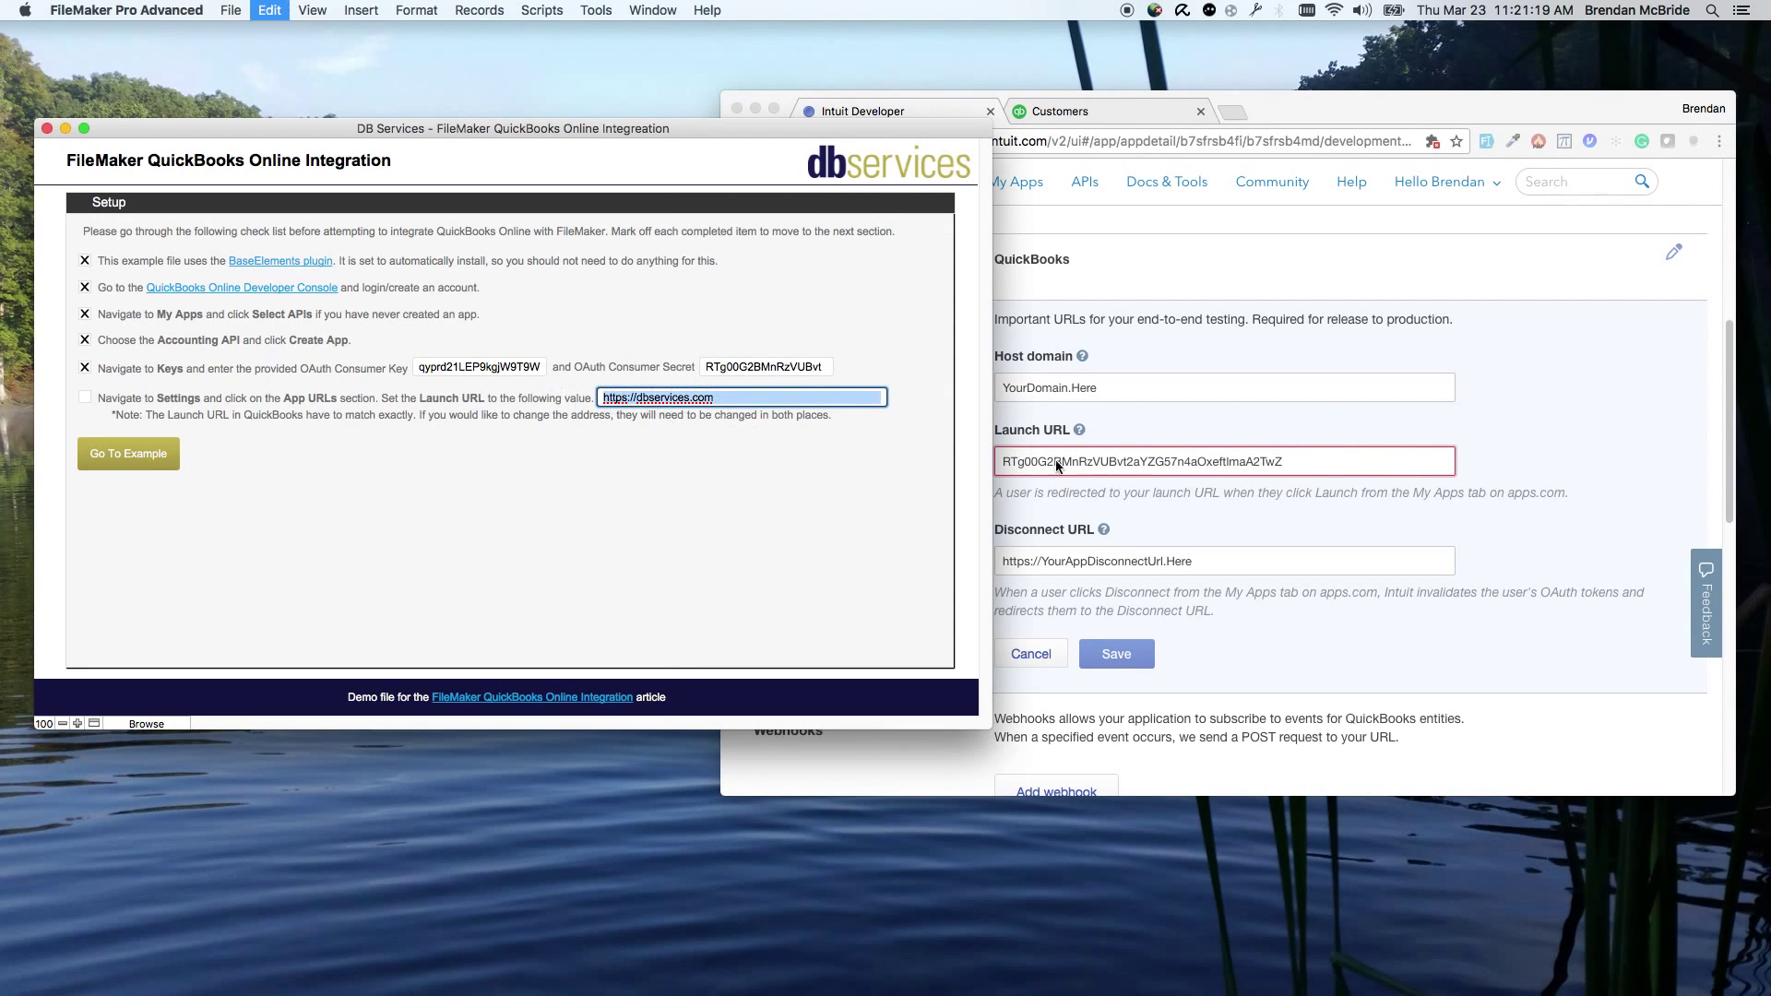
left_click(1288, 461)
left_click_drag(1288, 462, 790, 465)
key("super+v")
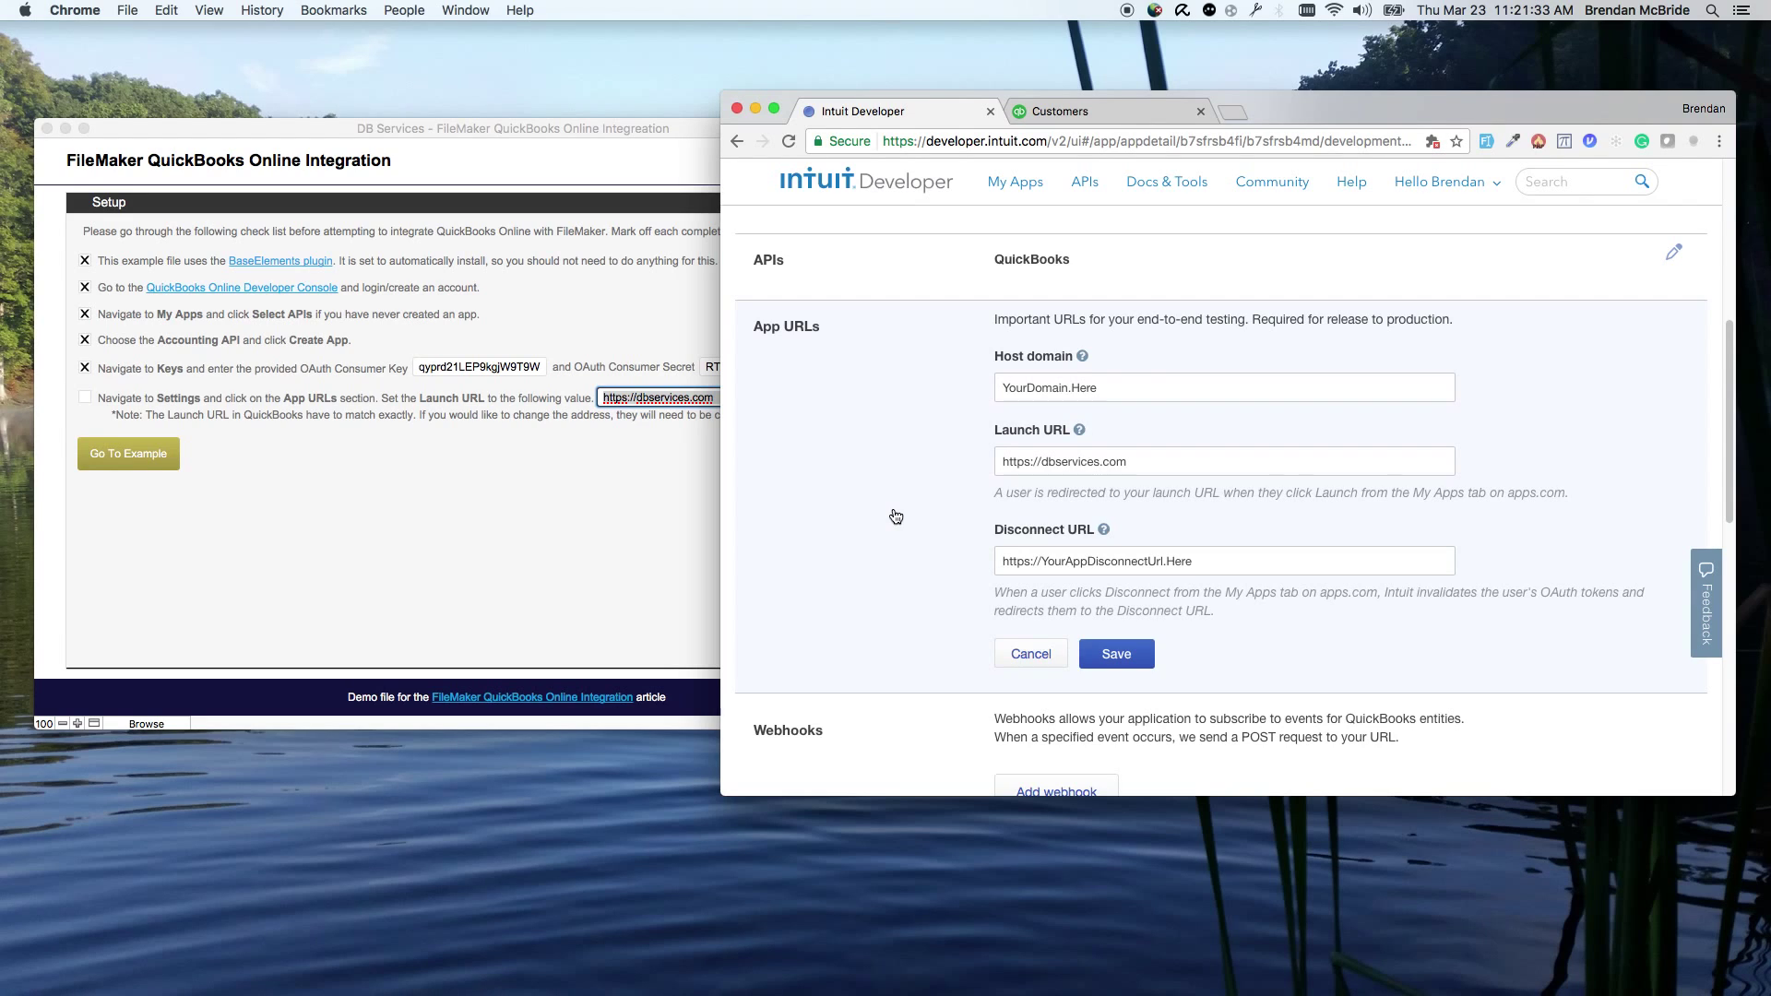
left_click(1133, 657)
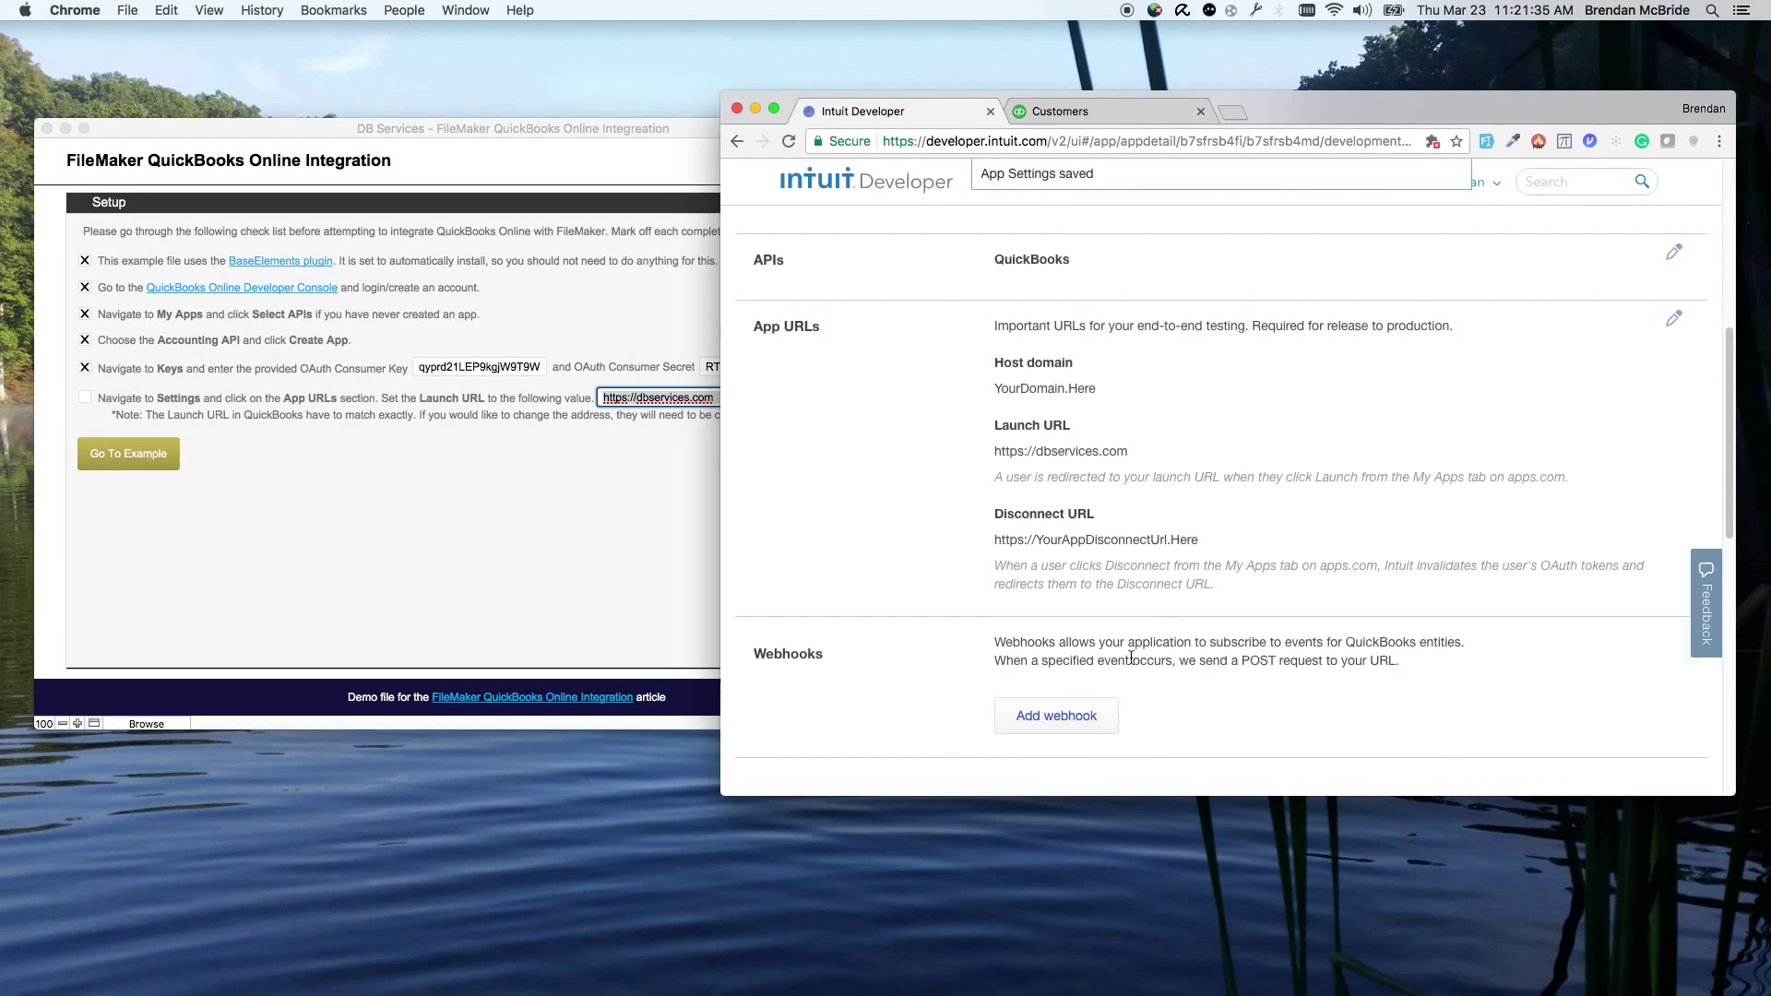
scroll(1052, 542, "up", 5)
Step: Tick the Launch URL item, then request QuickBooks access from the OAuth example screen
left_click(499, 590)
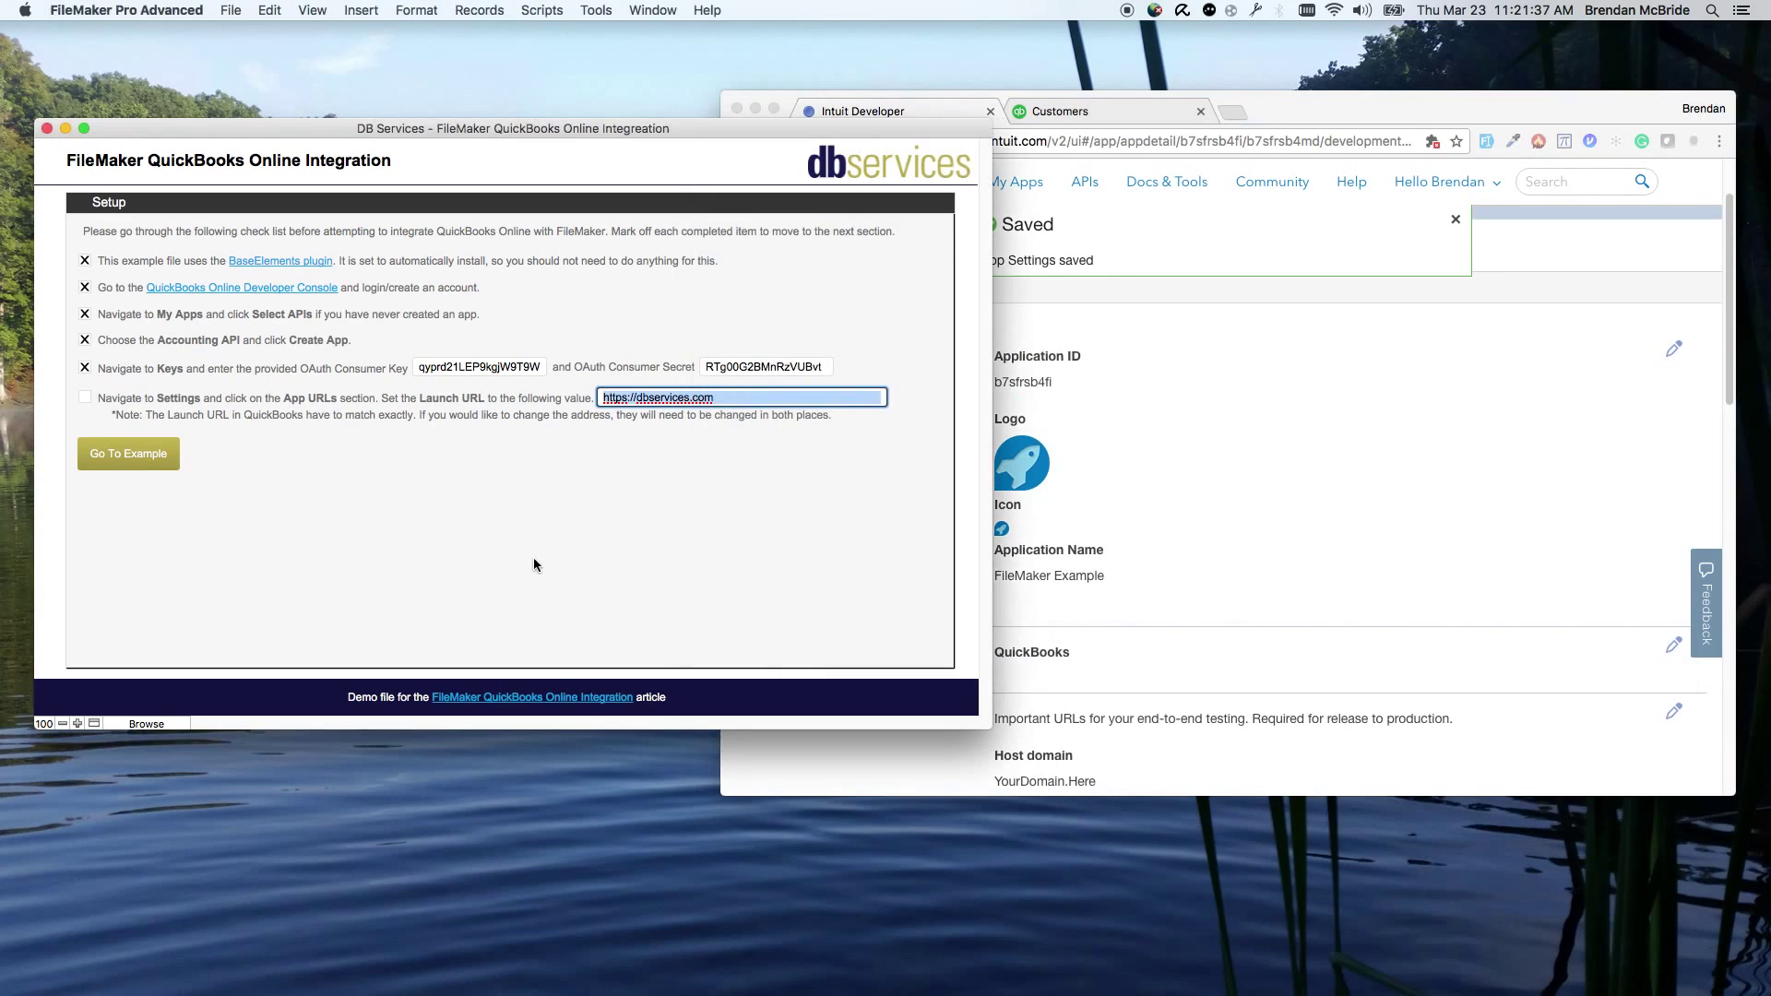
left_click(85, 397)
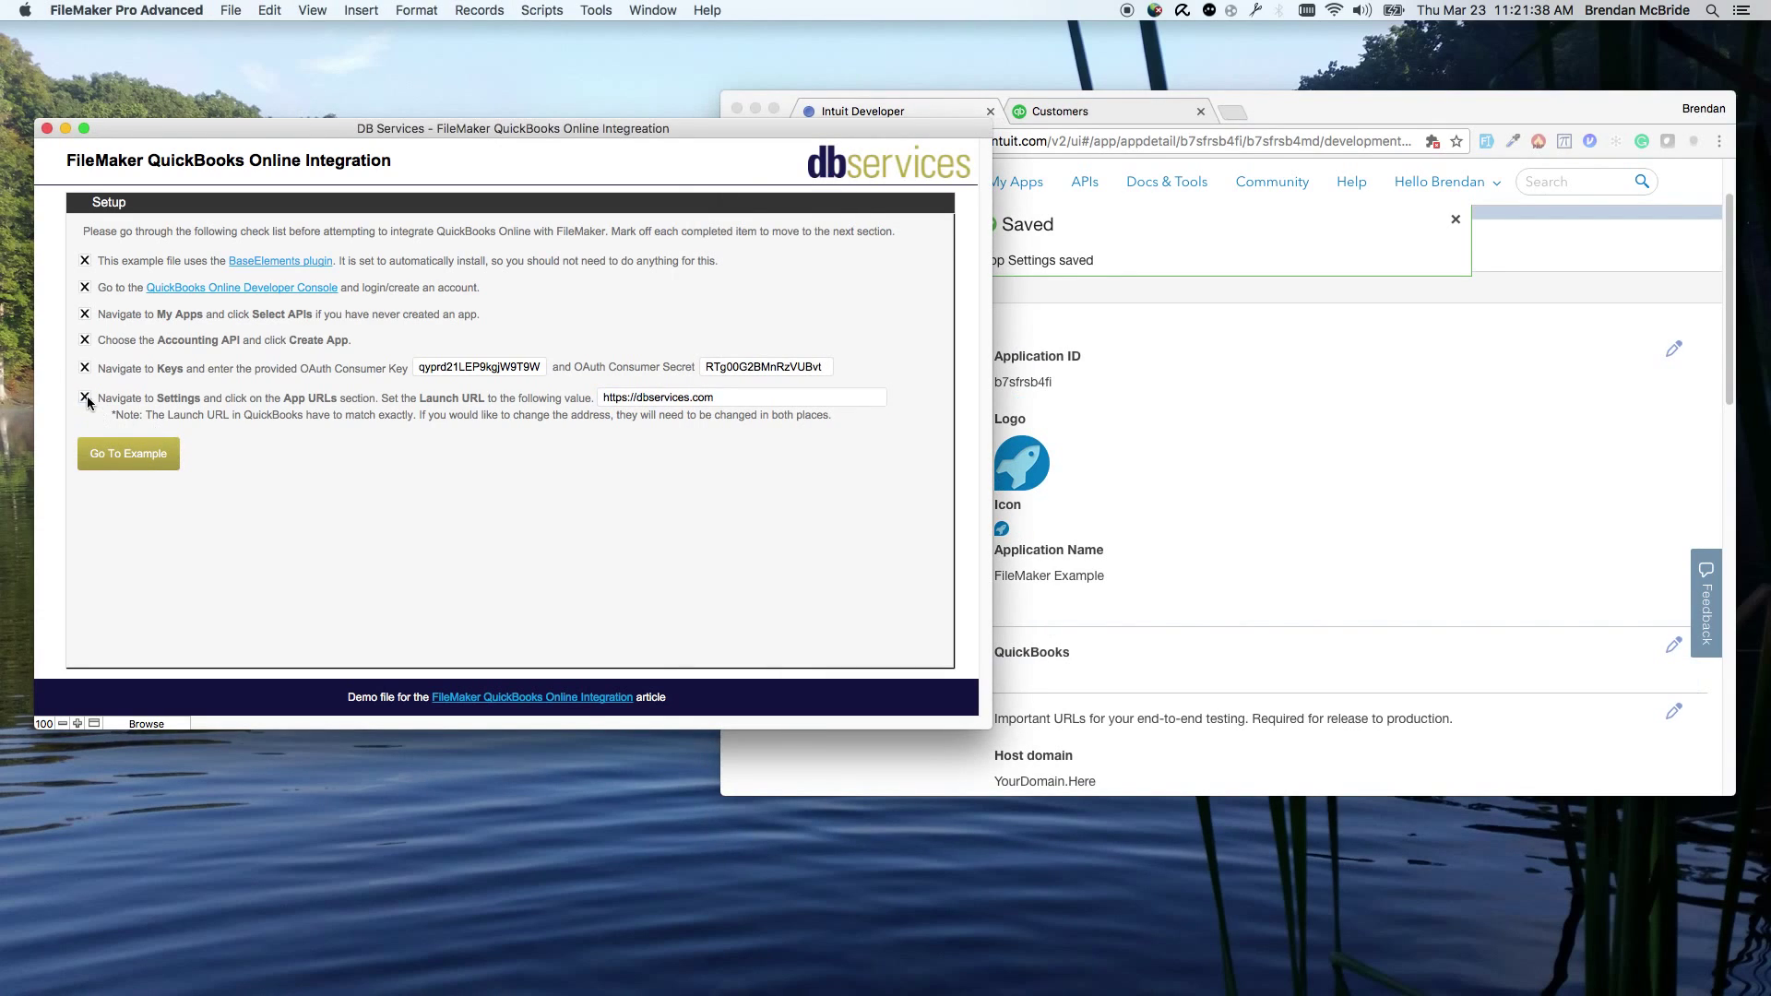
left_click(160, 456)
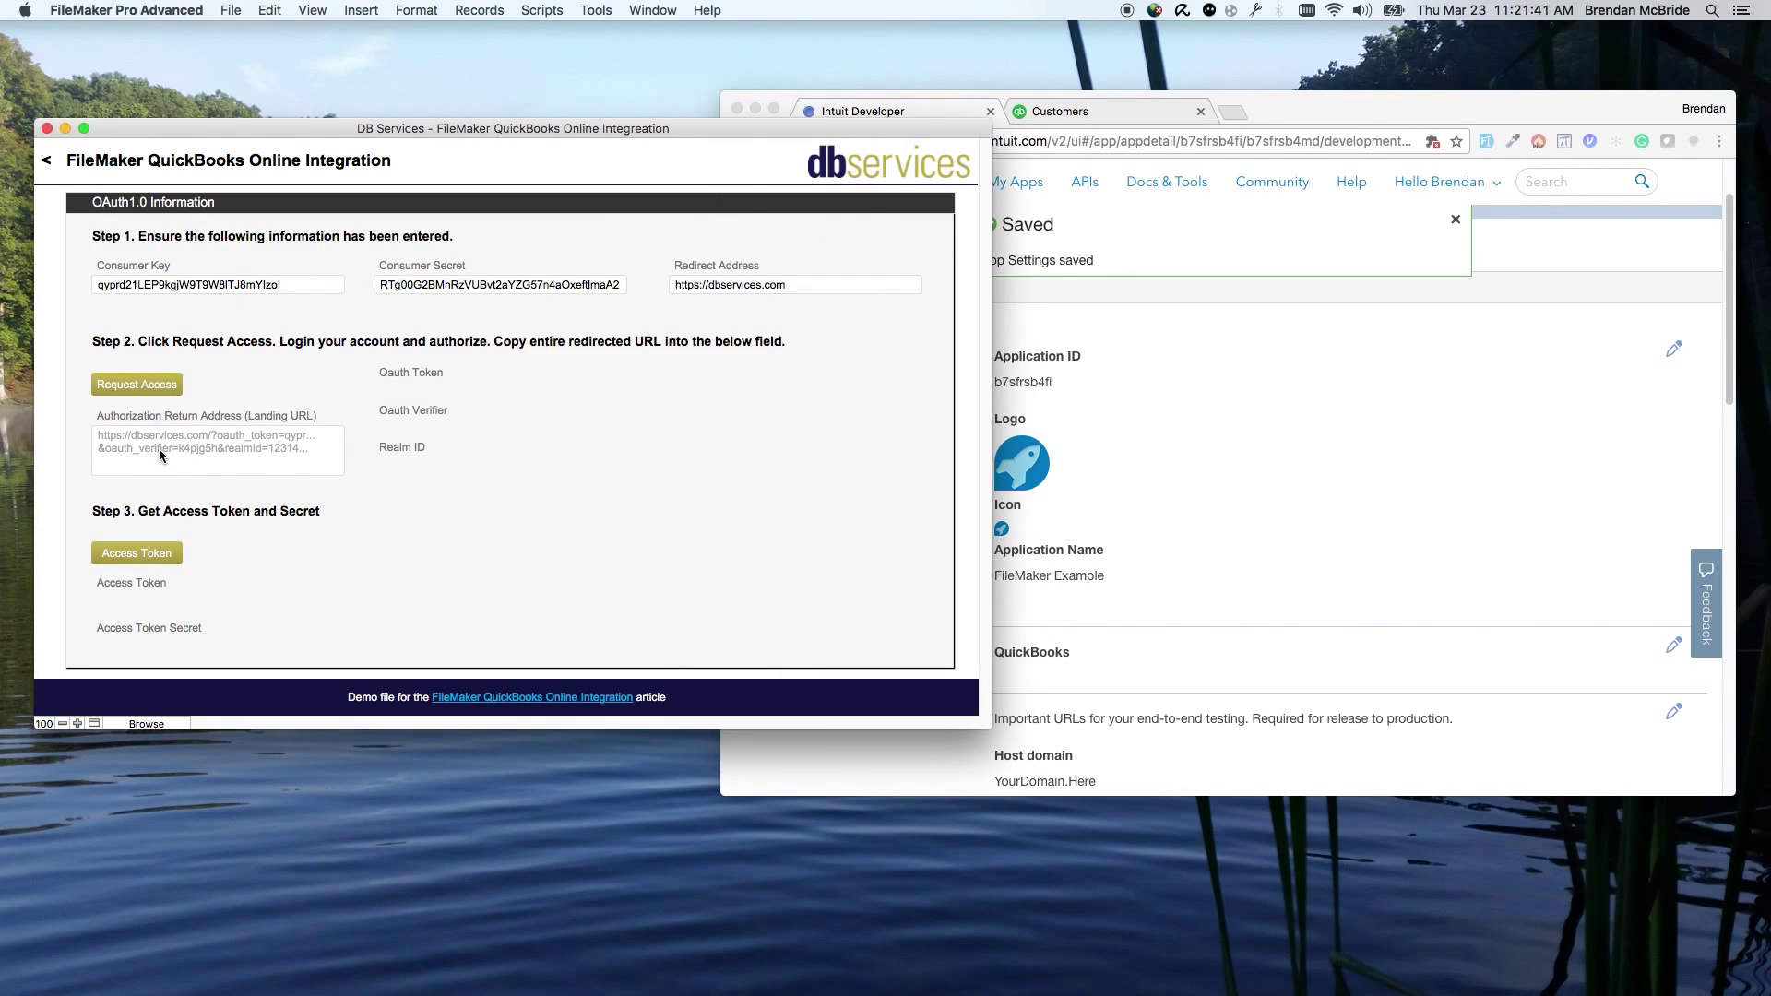
left_click(126, 389)
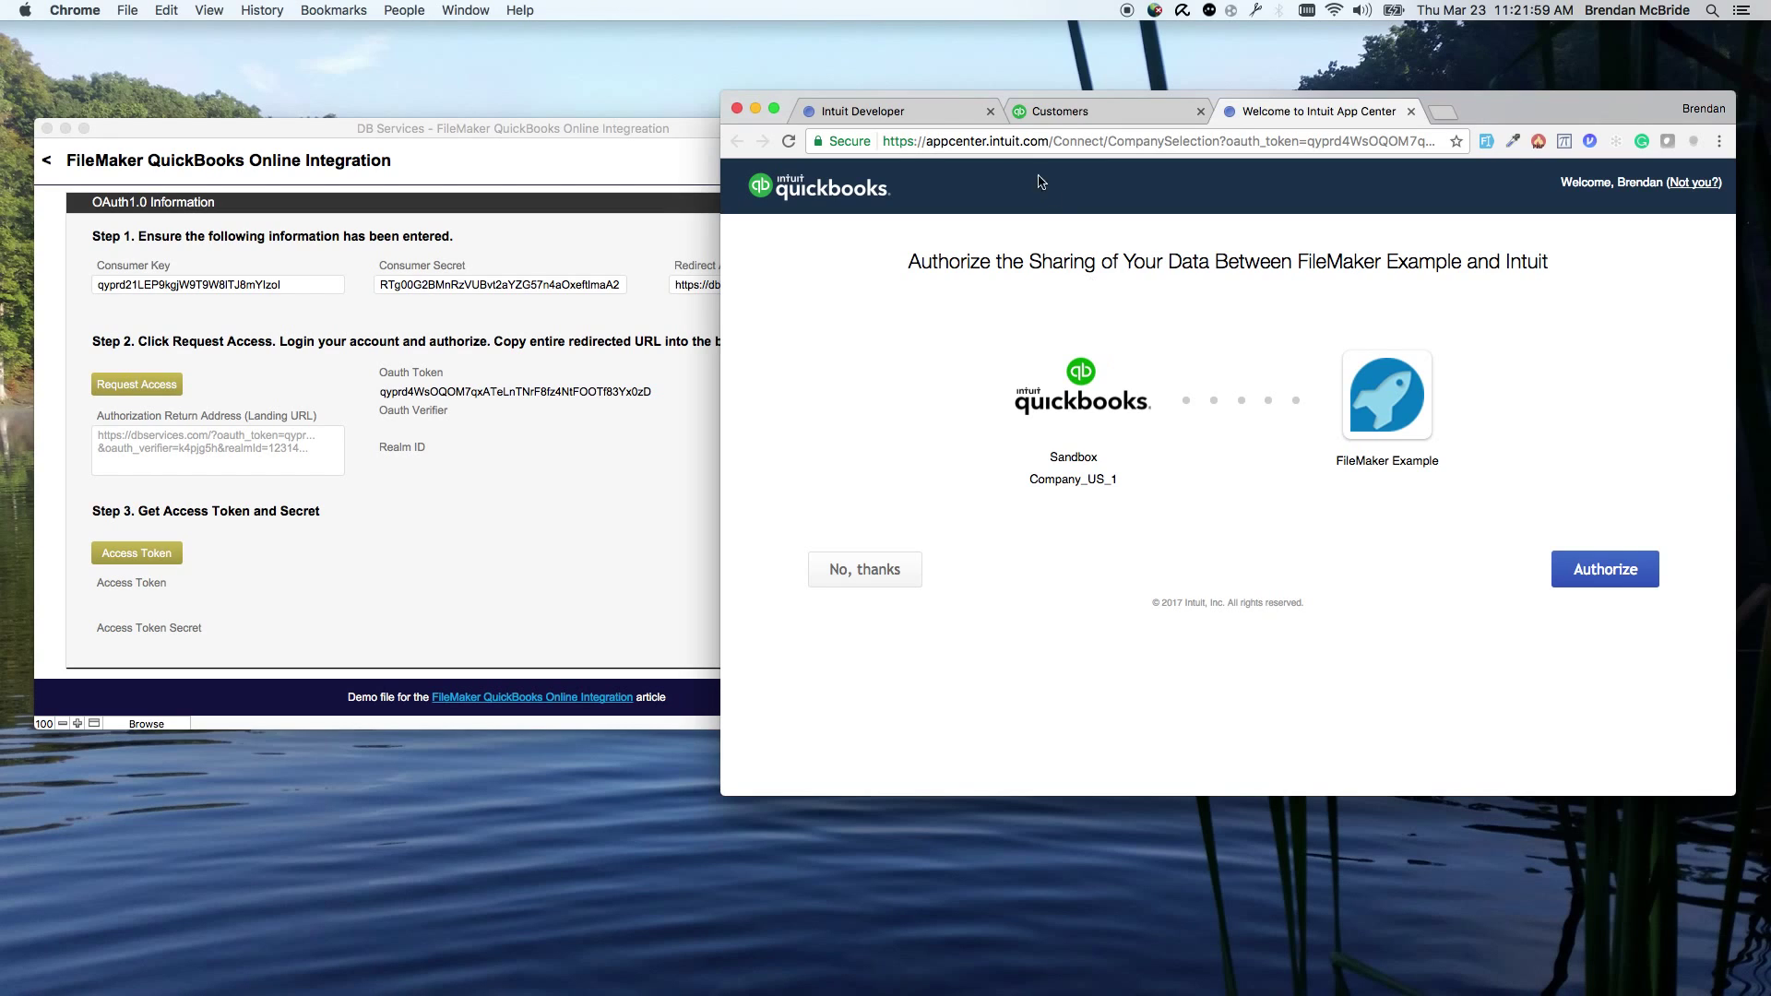
Step: Authorize sharing Sandbox Company_US_1 data with FileMaker Example
left_click(917, 113)
left_click(1269, 110)
left_click(1580, 572)
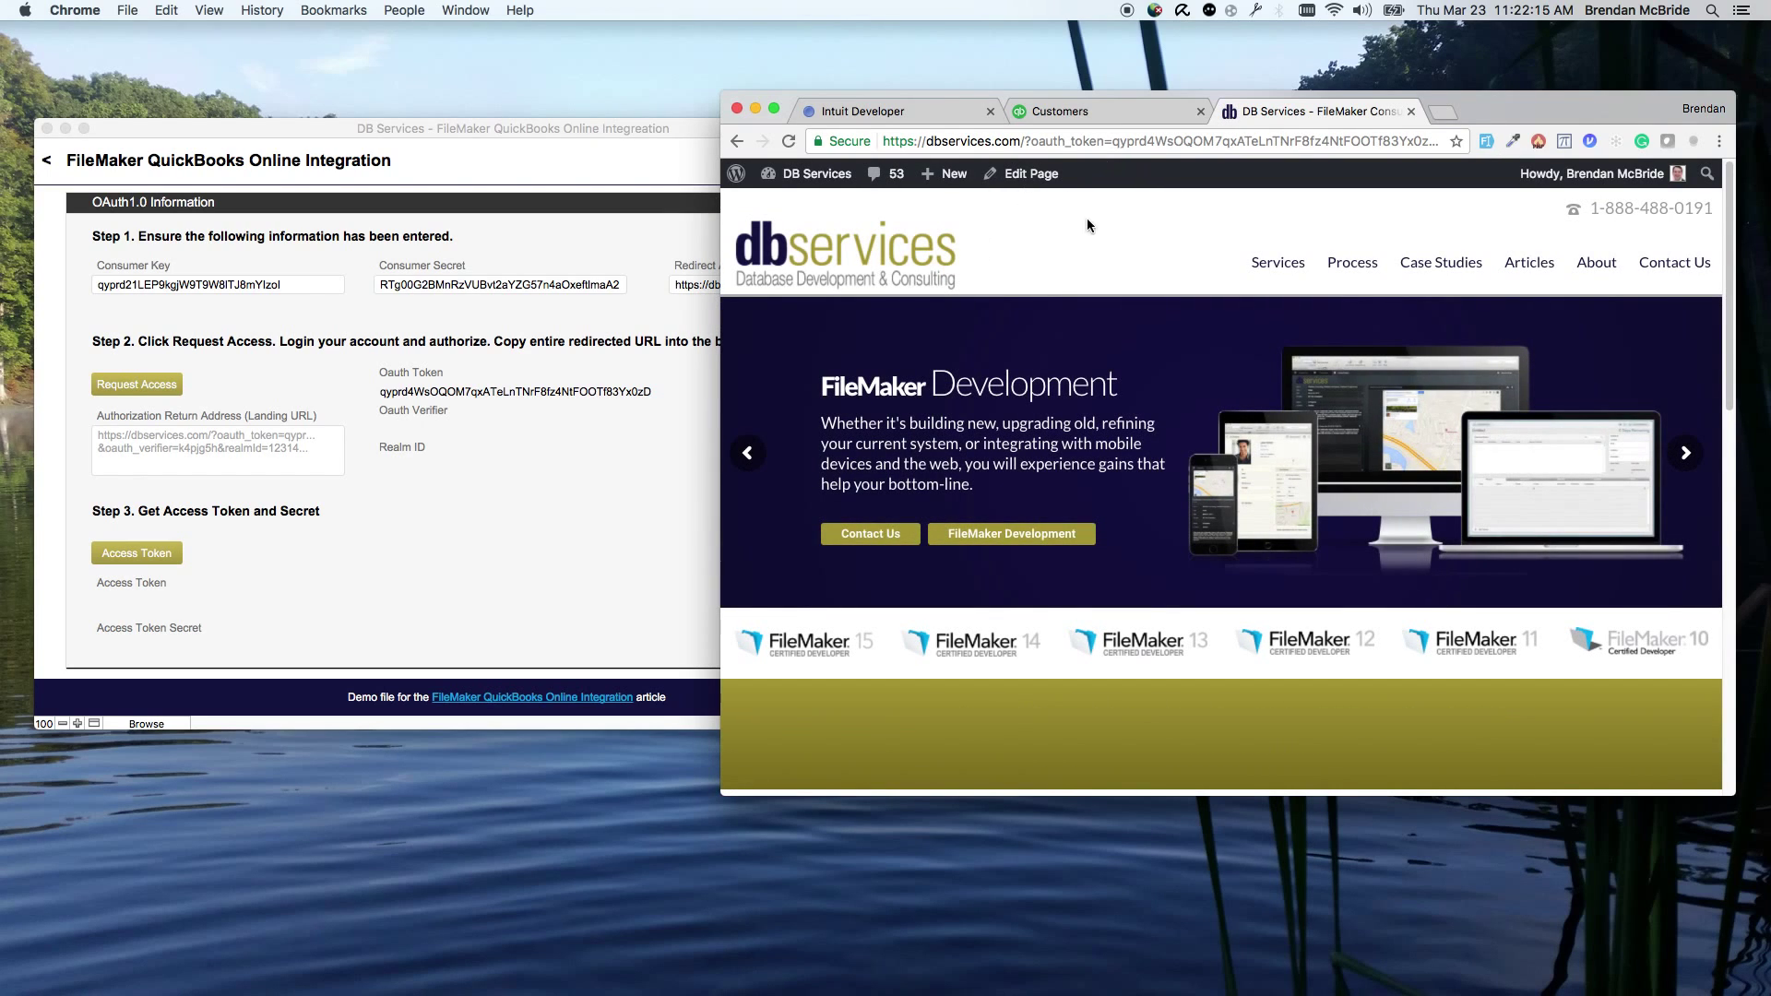
Step: Copy the full redirected dbservices.com URL containing the OAuth token from the address bar
left_click(1051, 146)
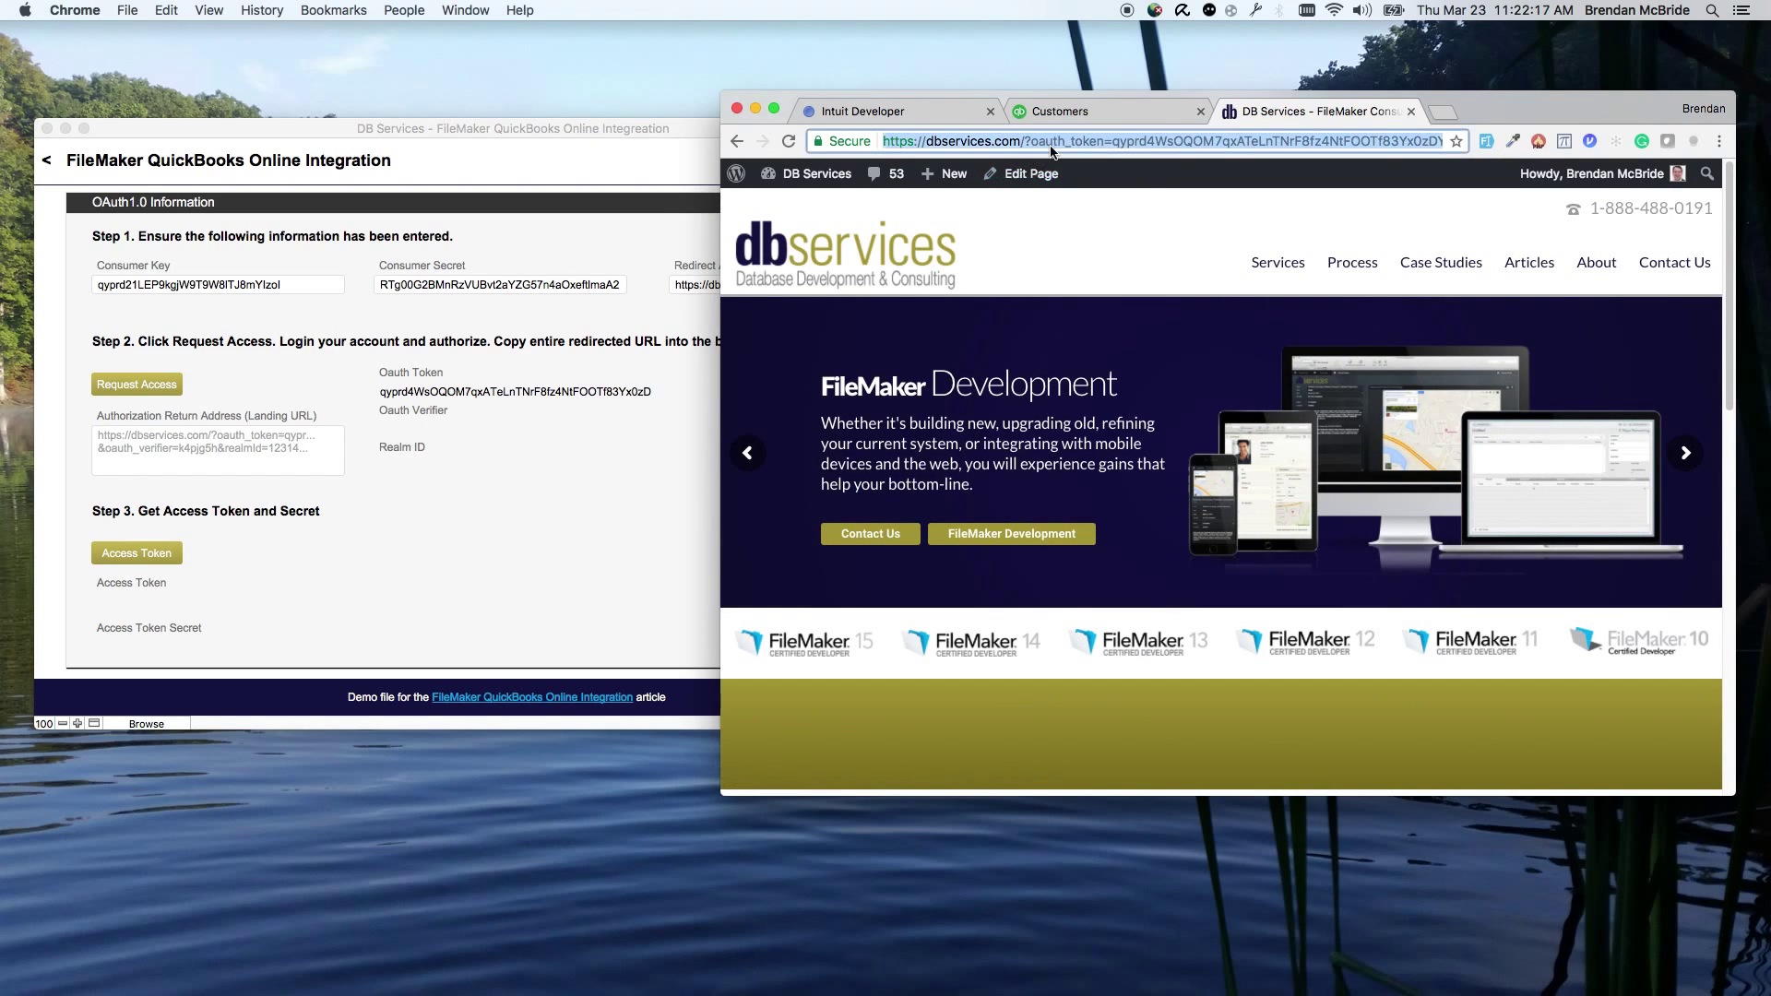
left_click(1052, 146)
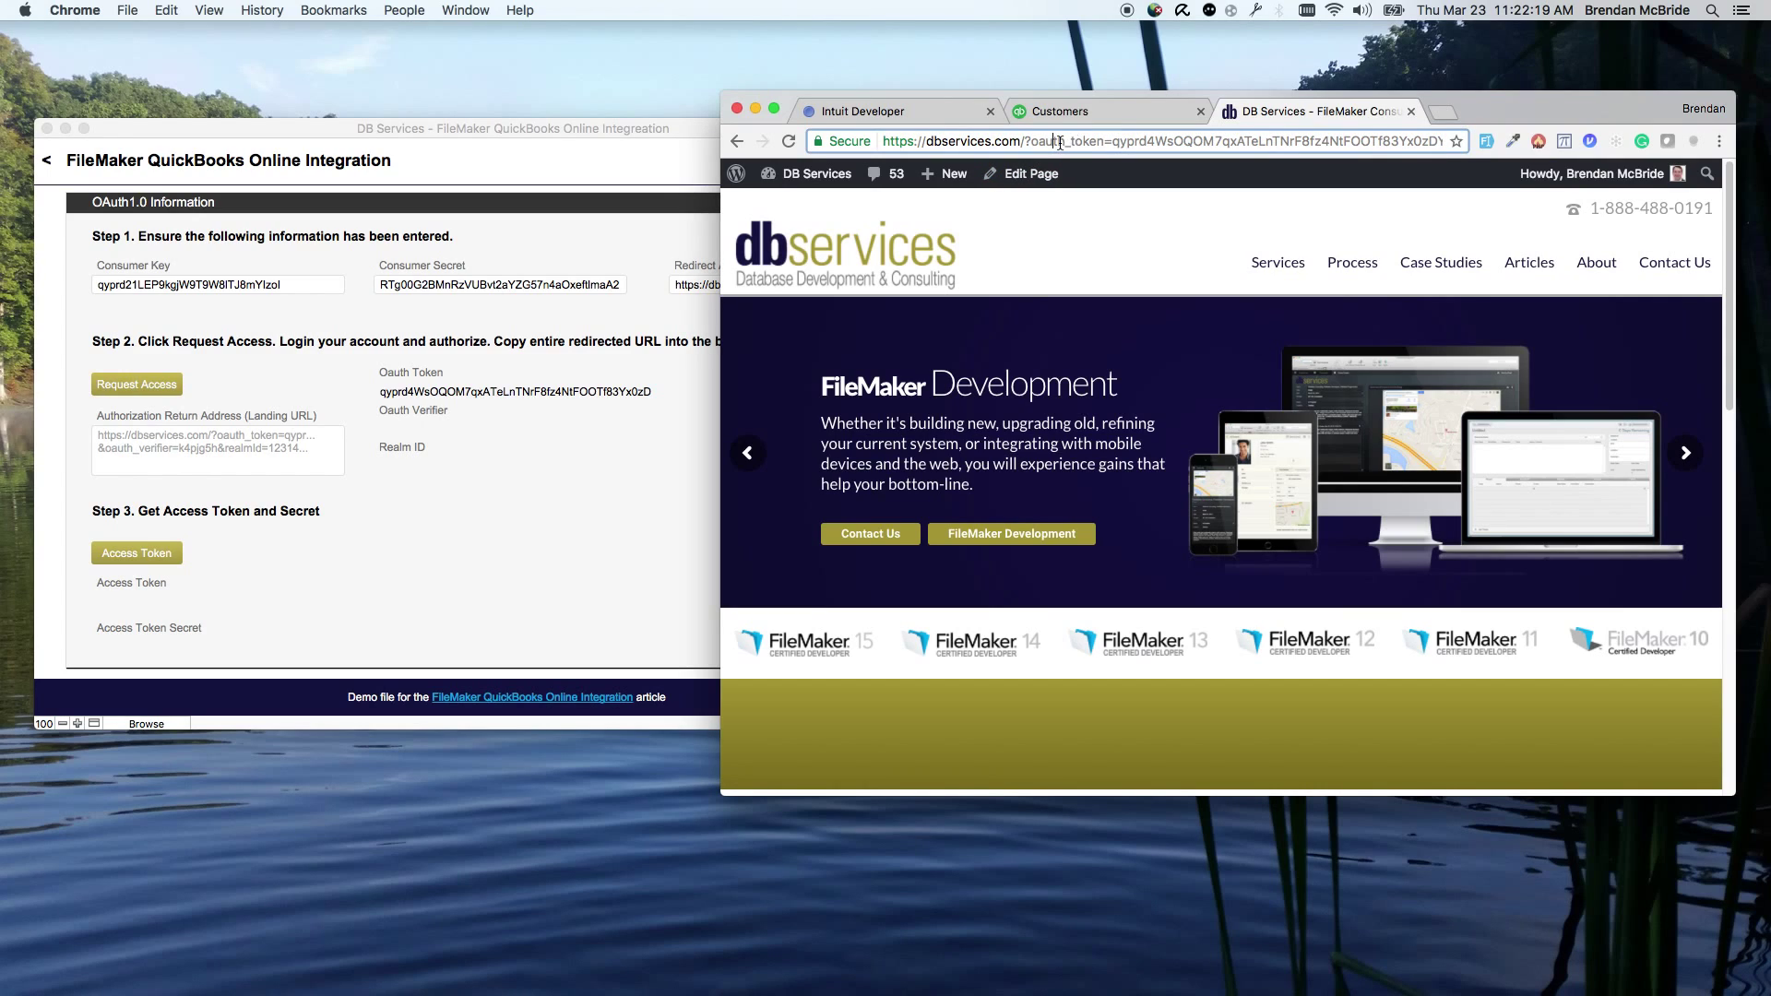
key("shift+super+Right")
left_click(1326, 141)
key("super+a")
key("super+c")
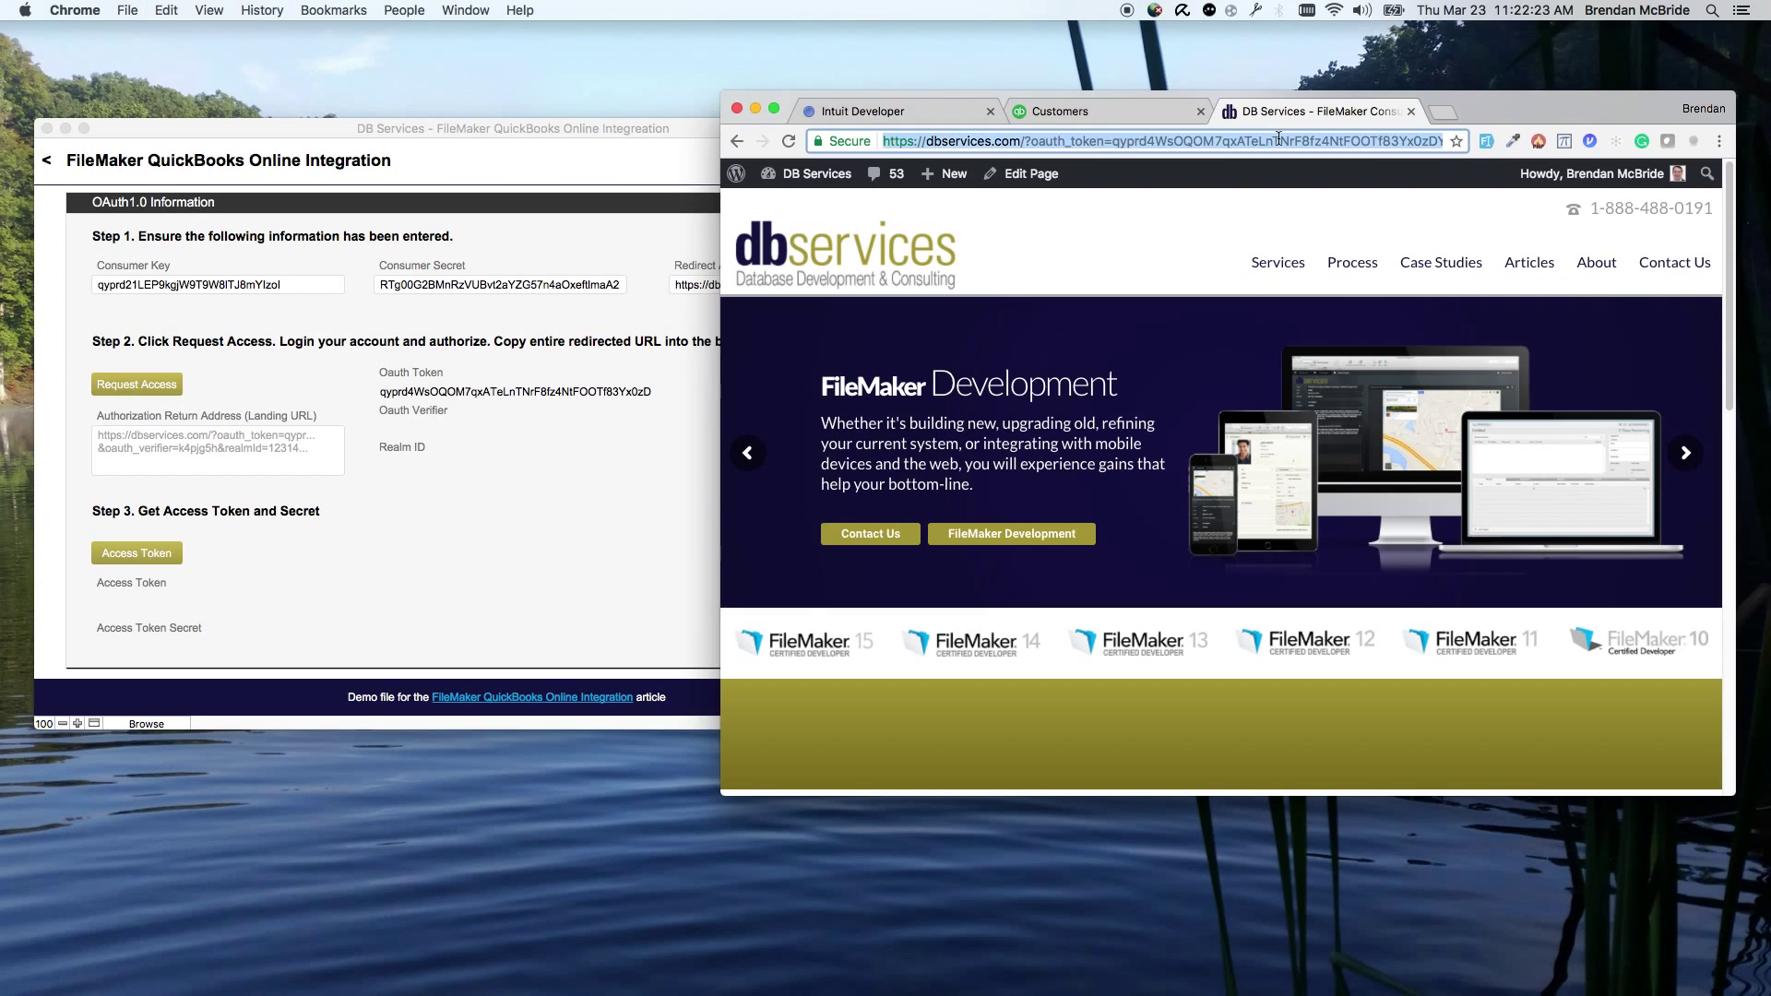
Step: Paste the redirected URL as the Authorization Return Address, then retrieve the access token and secret
left_click(276, 458)
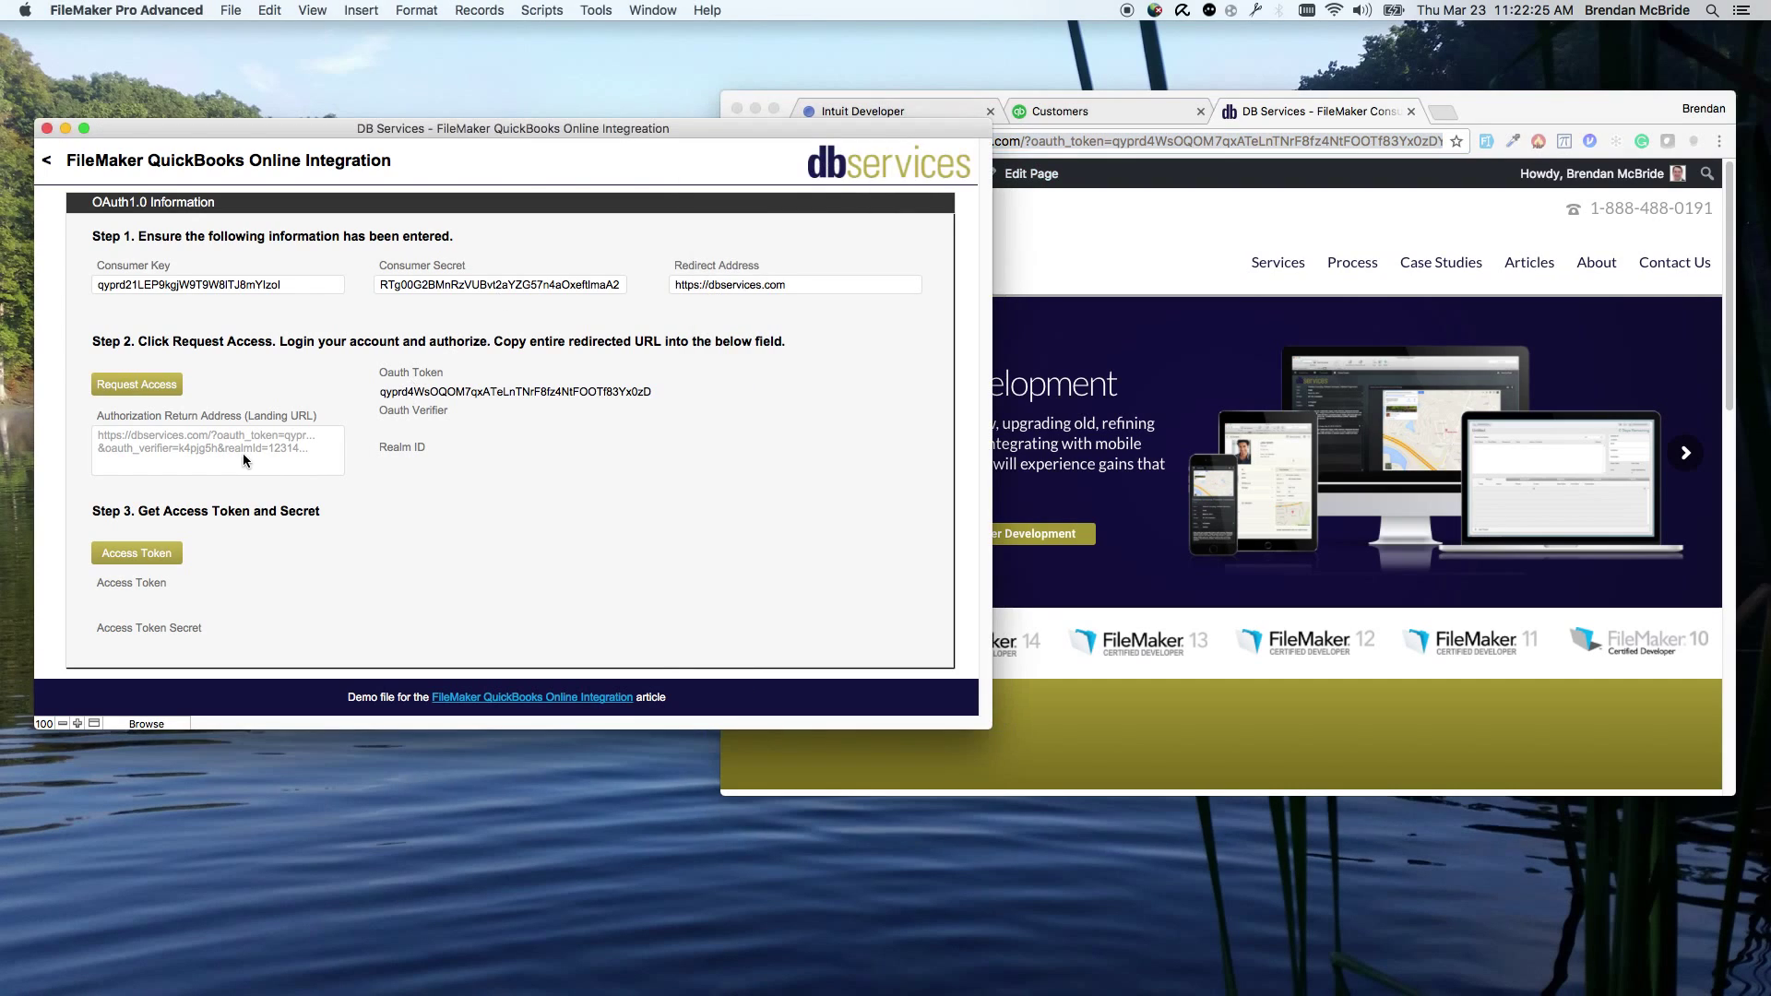
left_click(243, 452)
key("super+v")
left_click(308, 385)
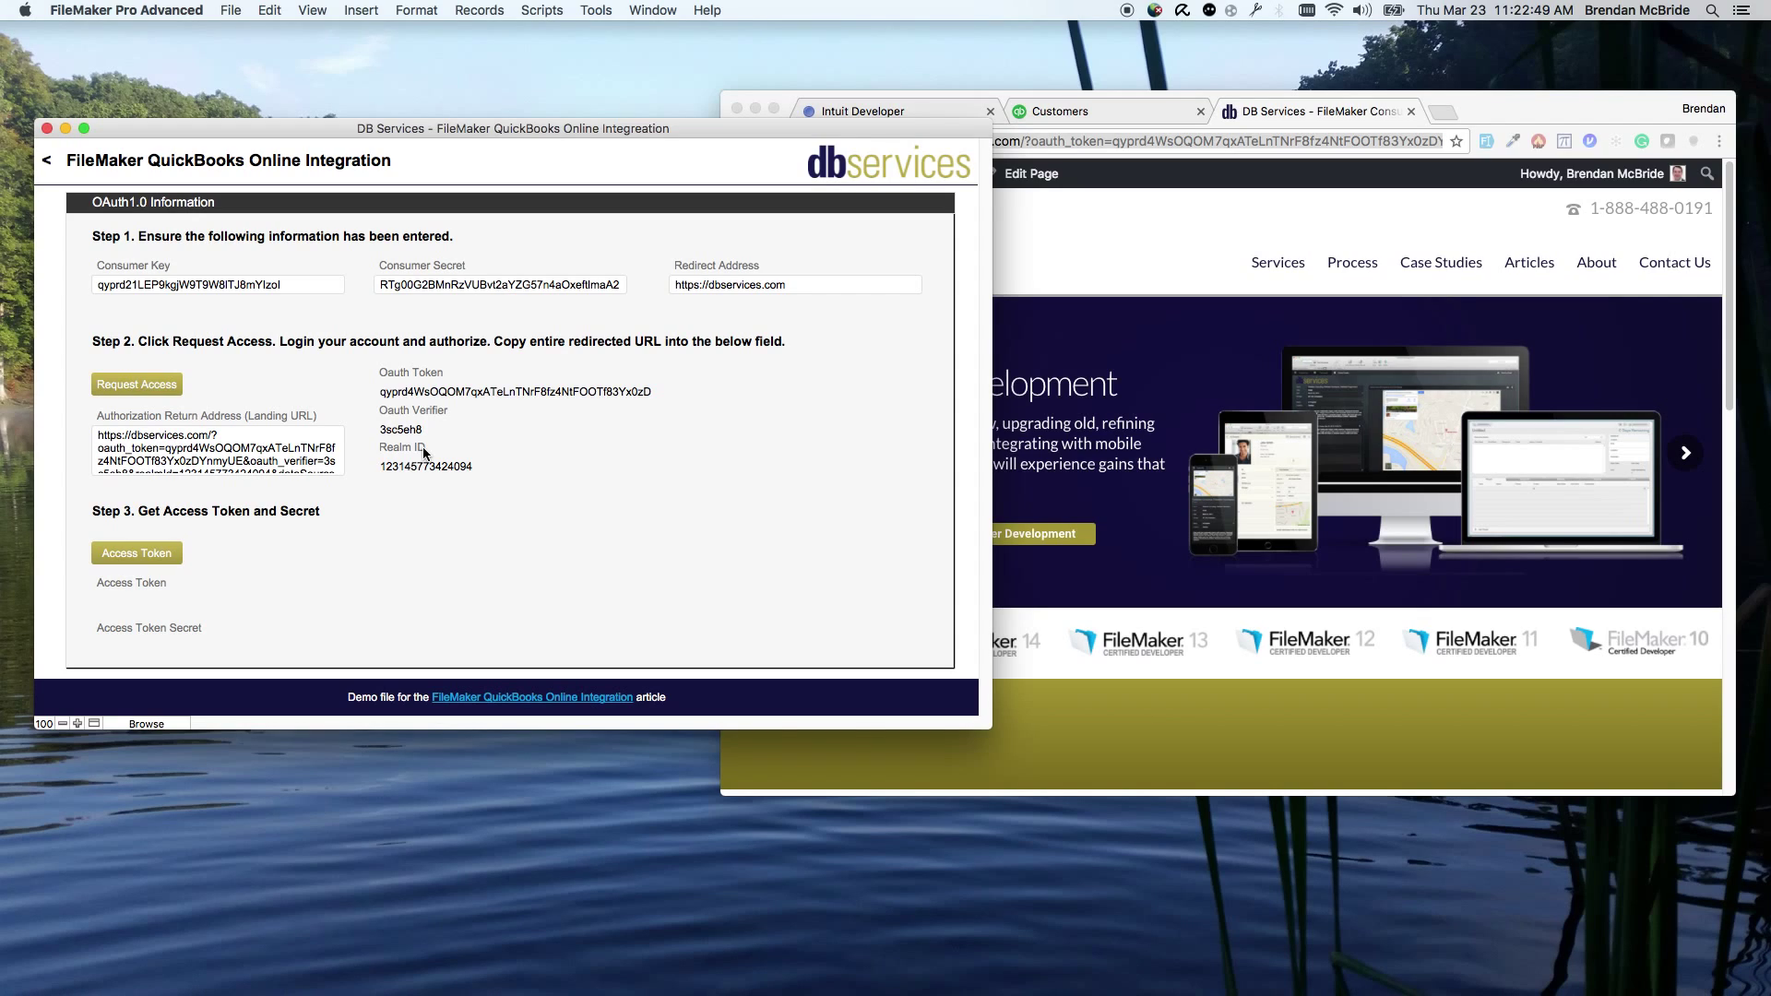
left_click(170, 566)
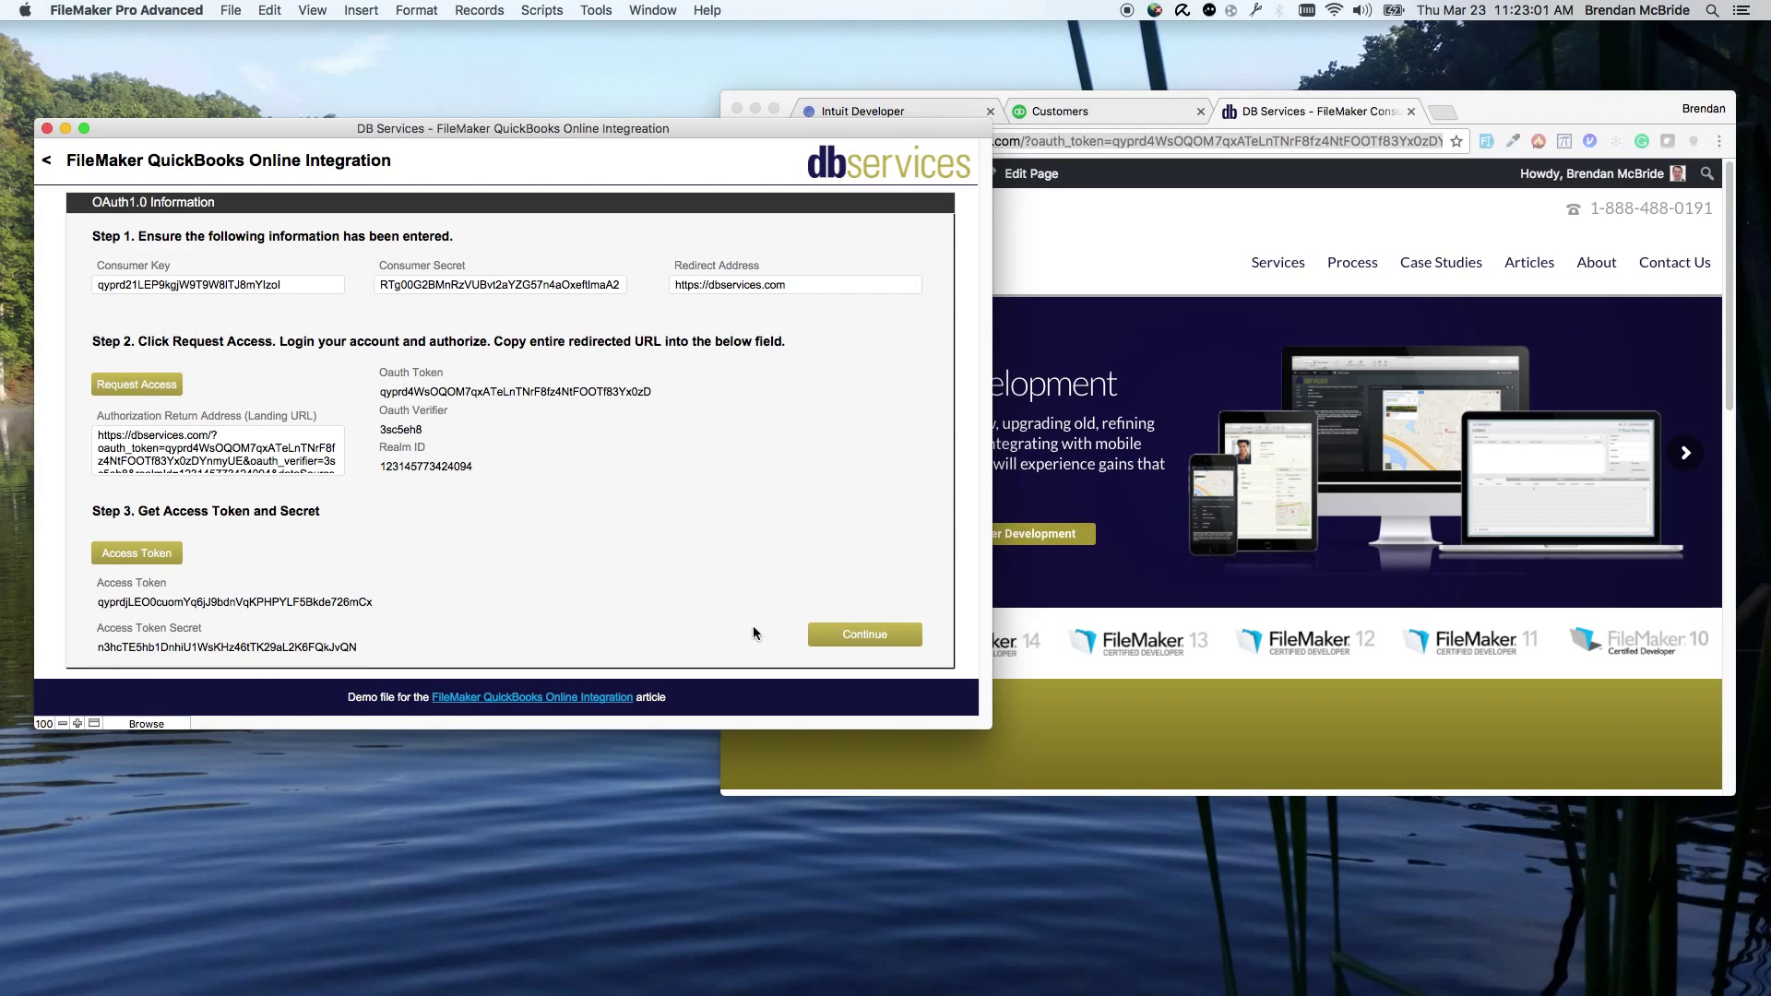
Step: Create the DB Services test customer and check its returned Id 64 and SyncToken 0
left_click(835, 641)
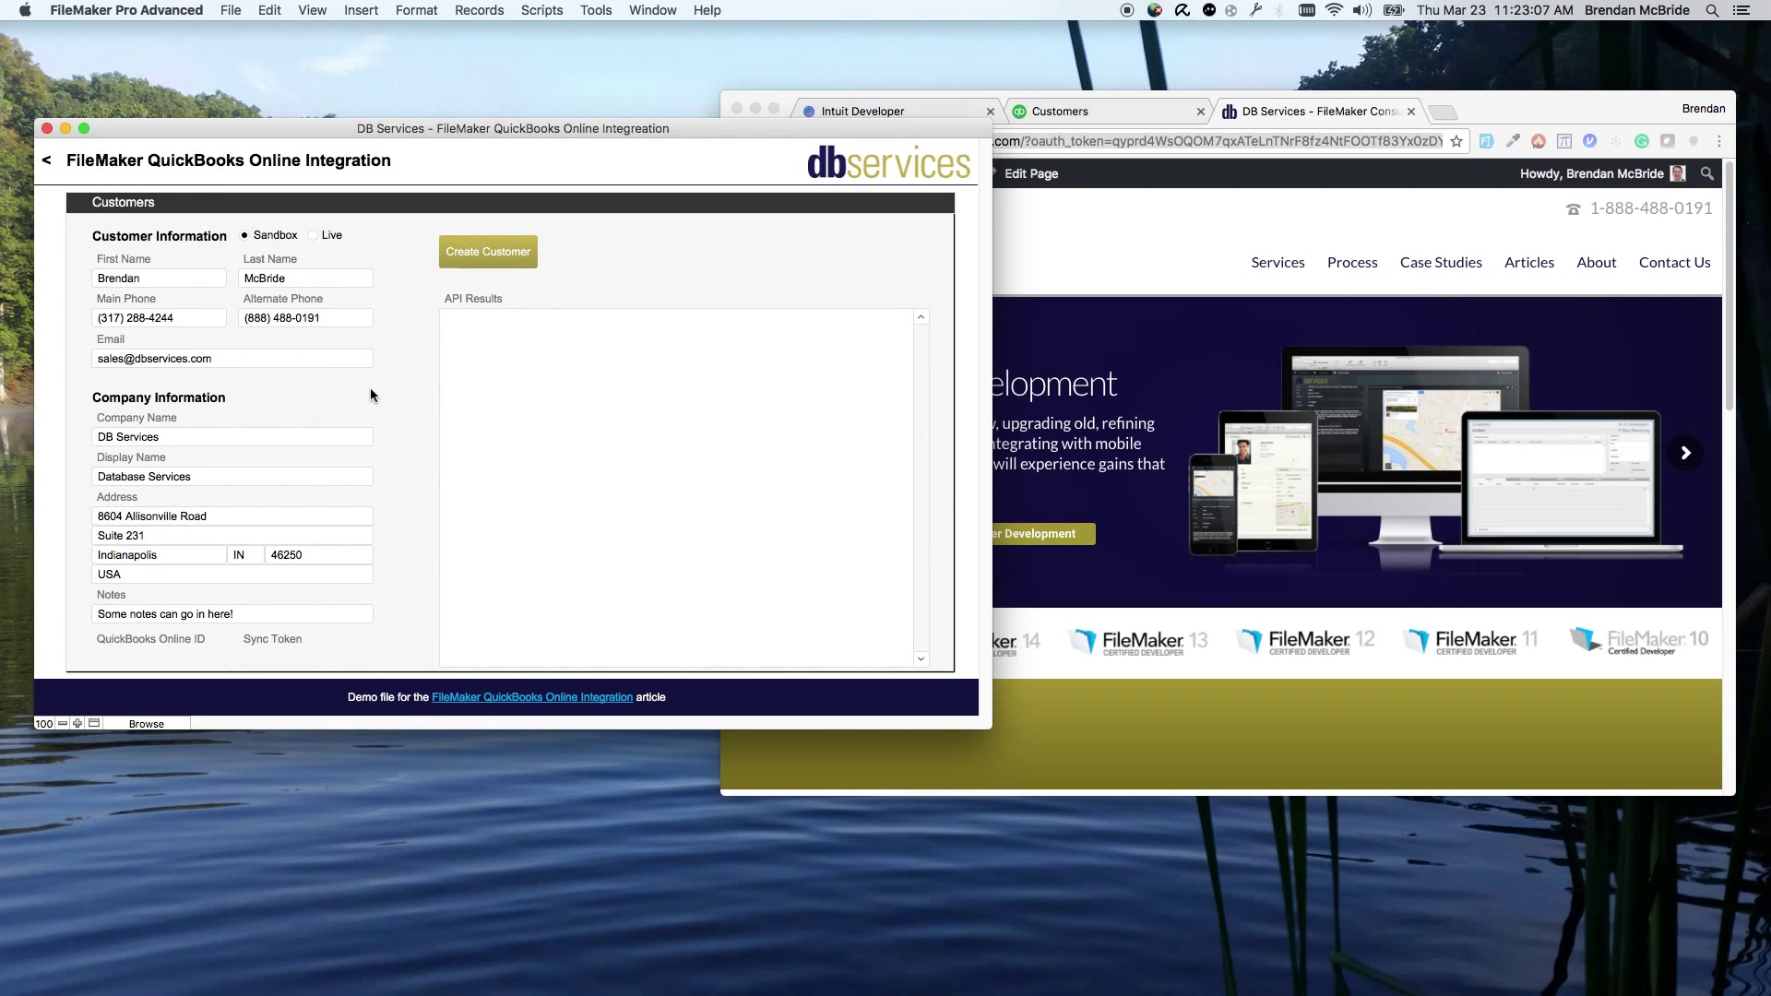
left_click(470, 268)
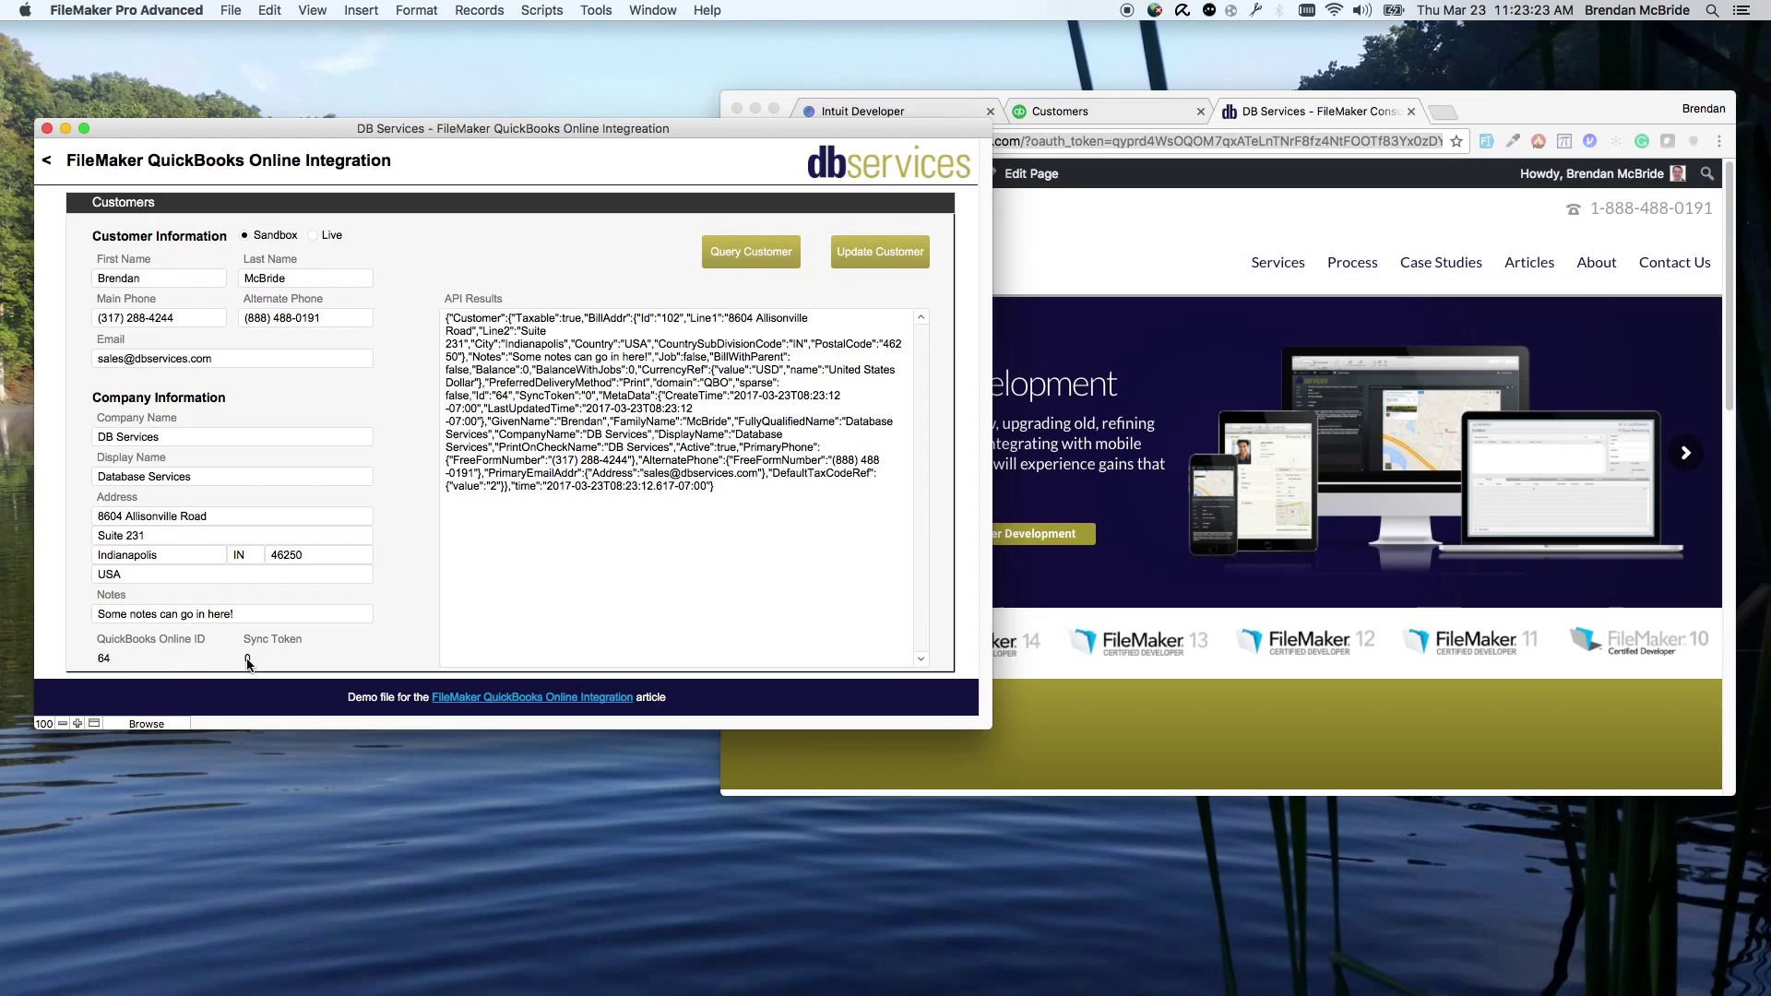
double_click(481, 395)
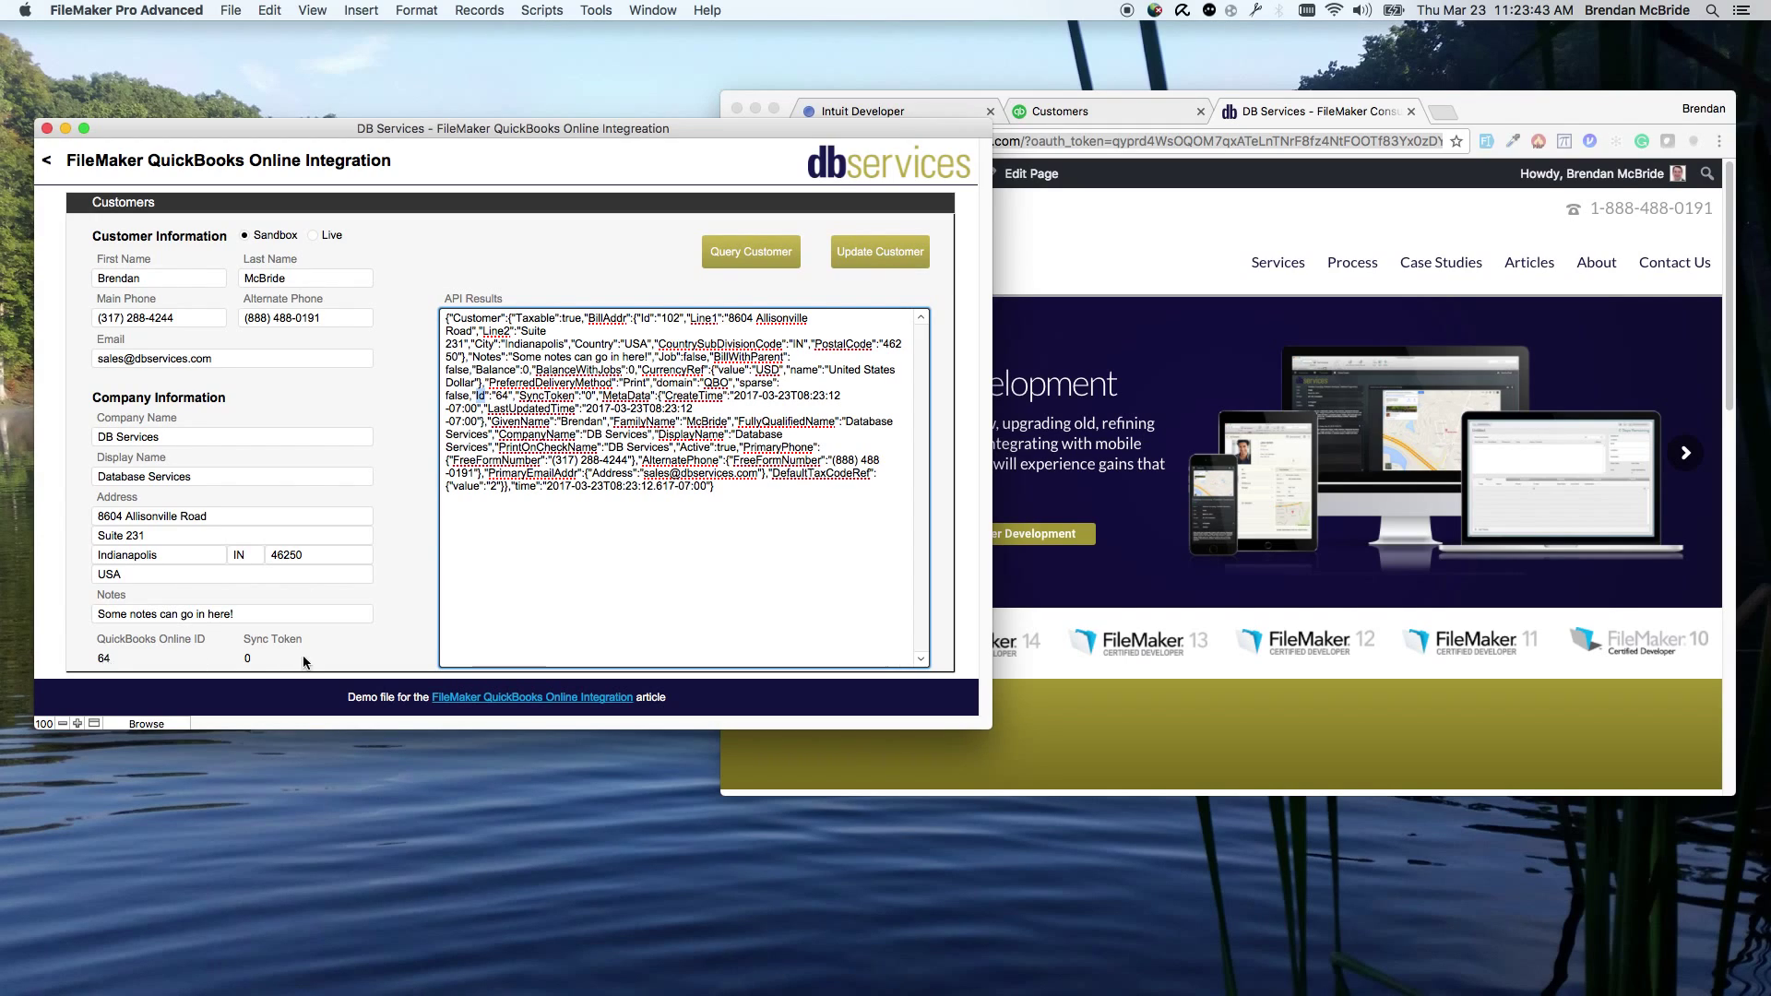
left_click(357, 656)
left_click(362, 644)
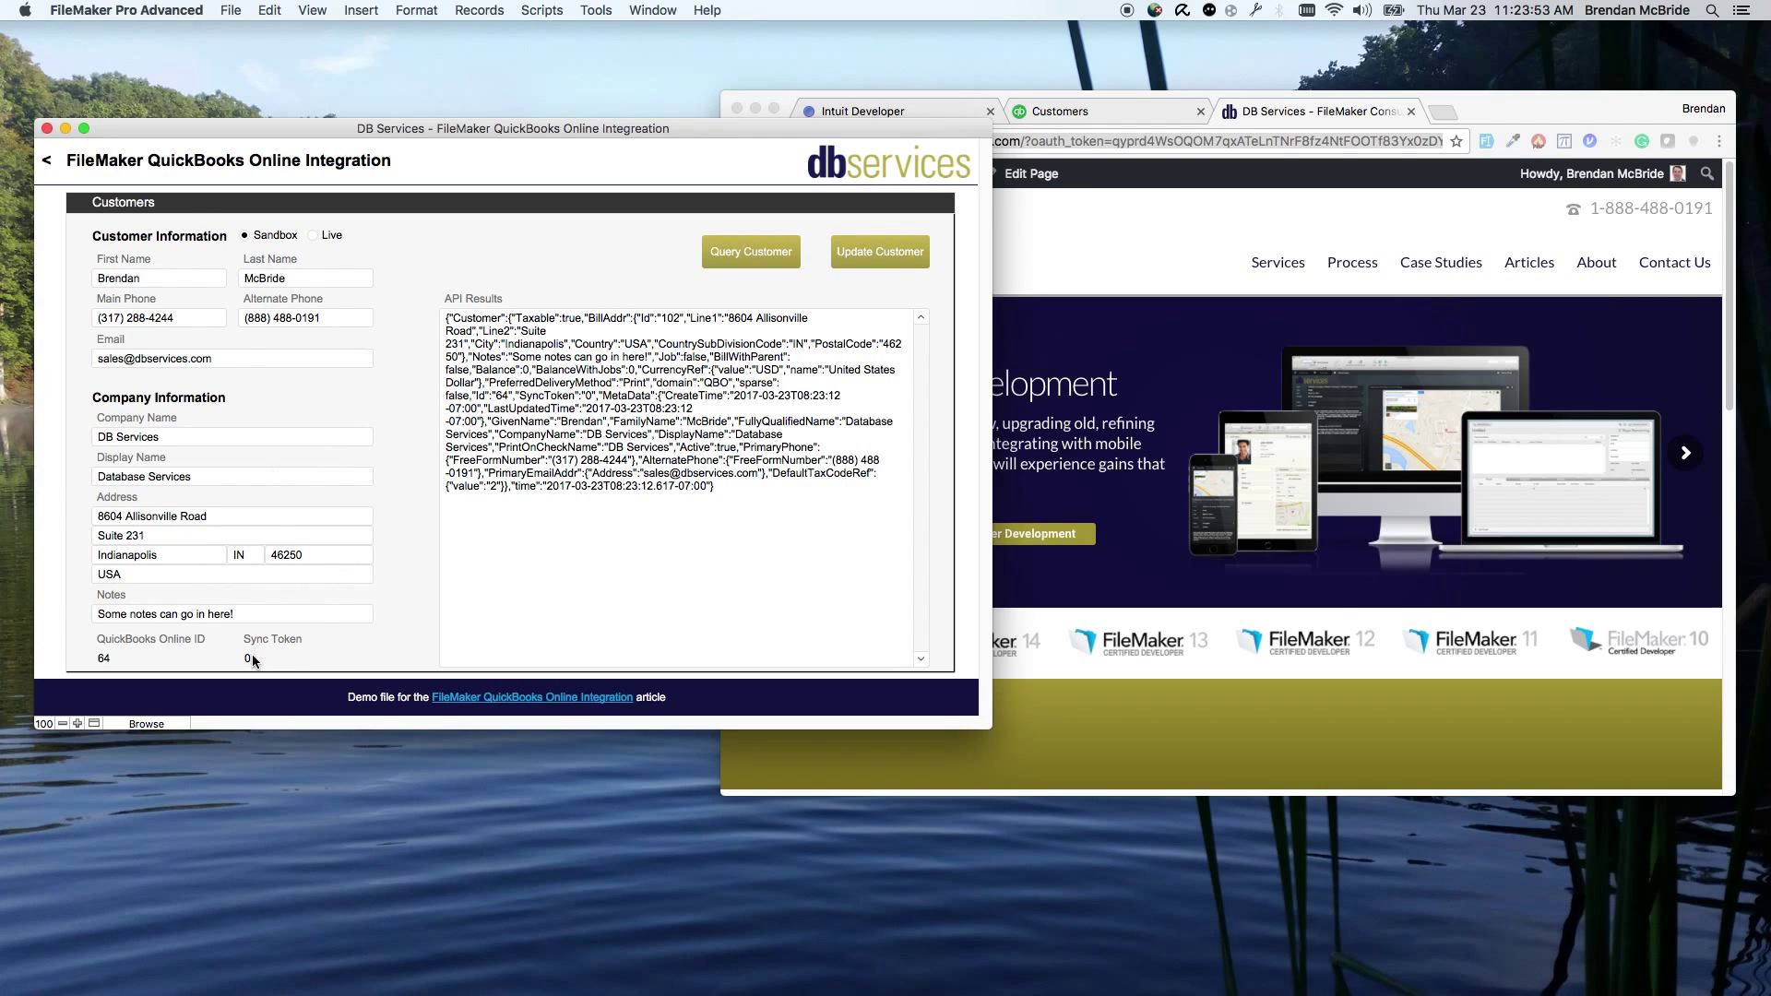
Step: Re-query the customer, append ' Something else' to its notes, and update it in QuickBooks, raising the sync token to 1
left_click(749, 258)
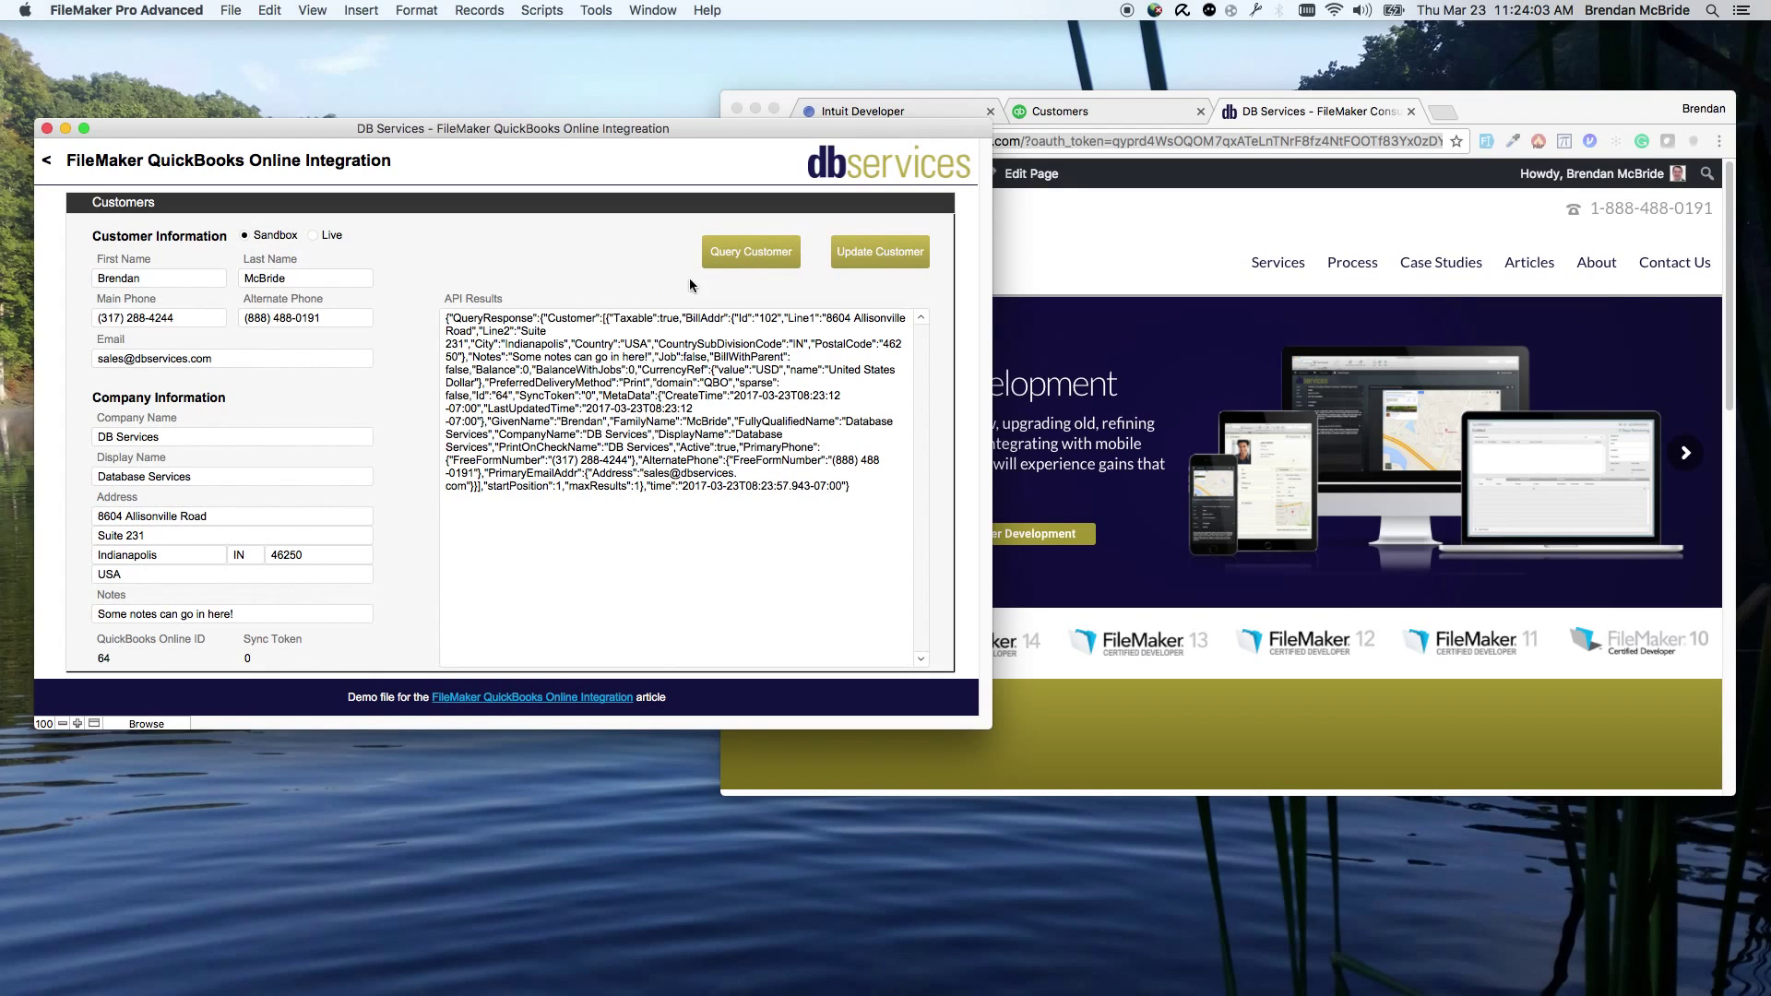
left_click(713, 270)
left_click(295, 613)
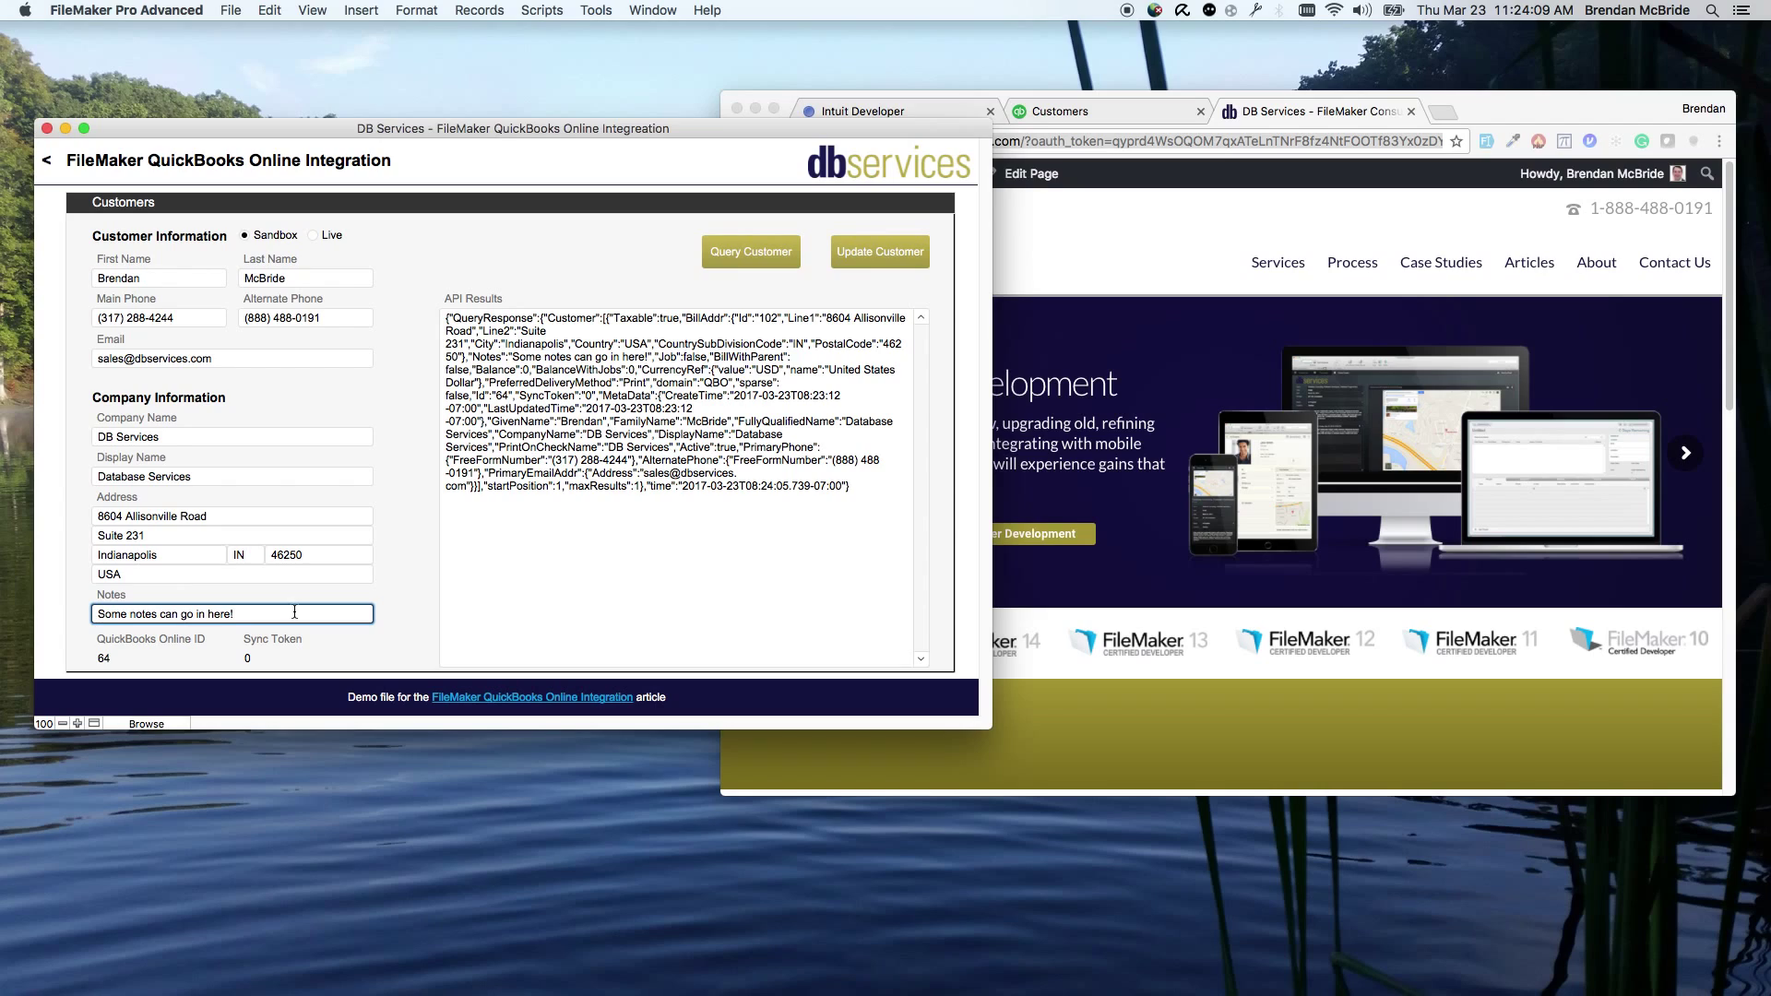
type("Something else")
left_click(822, 253)
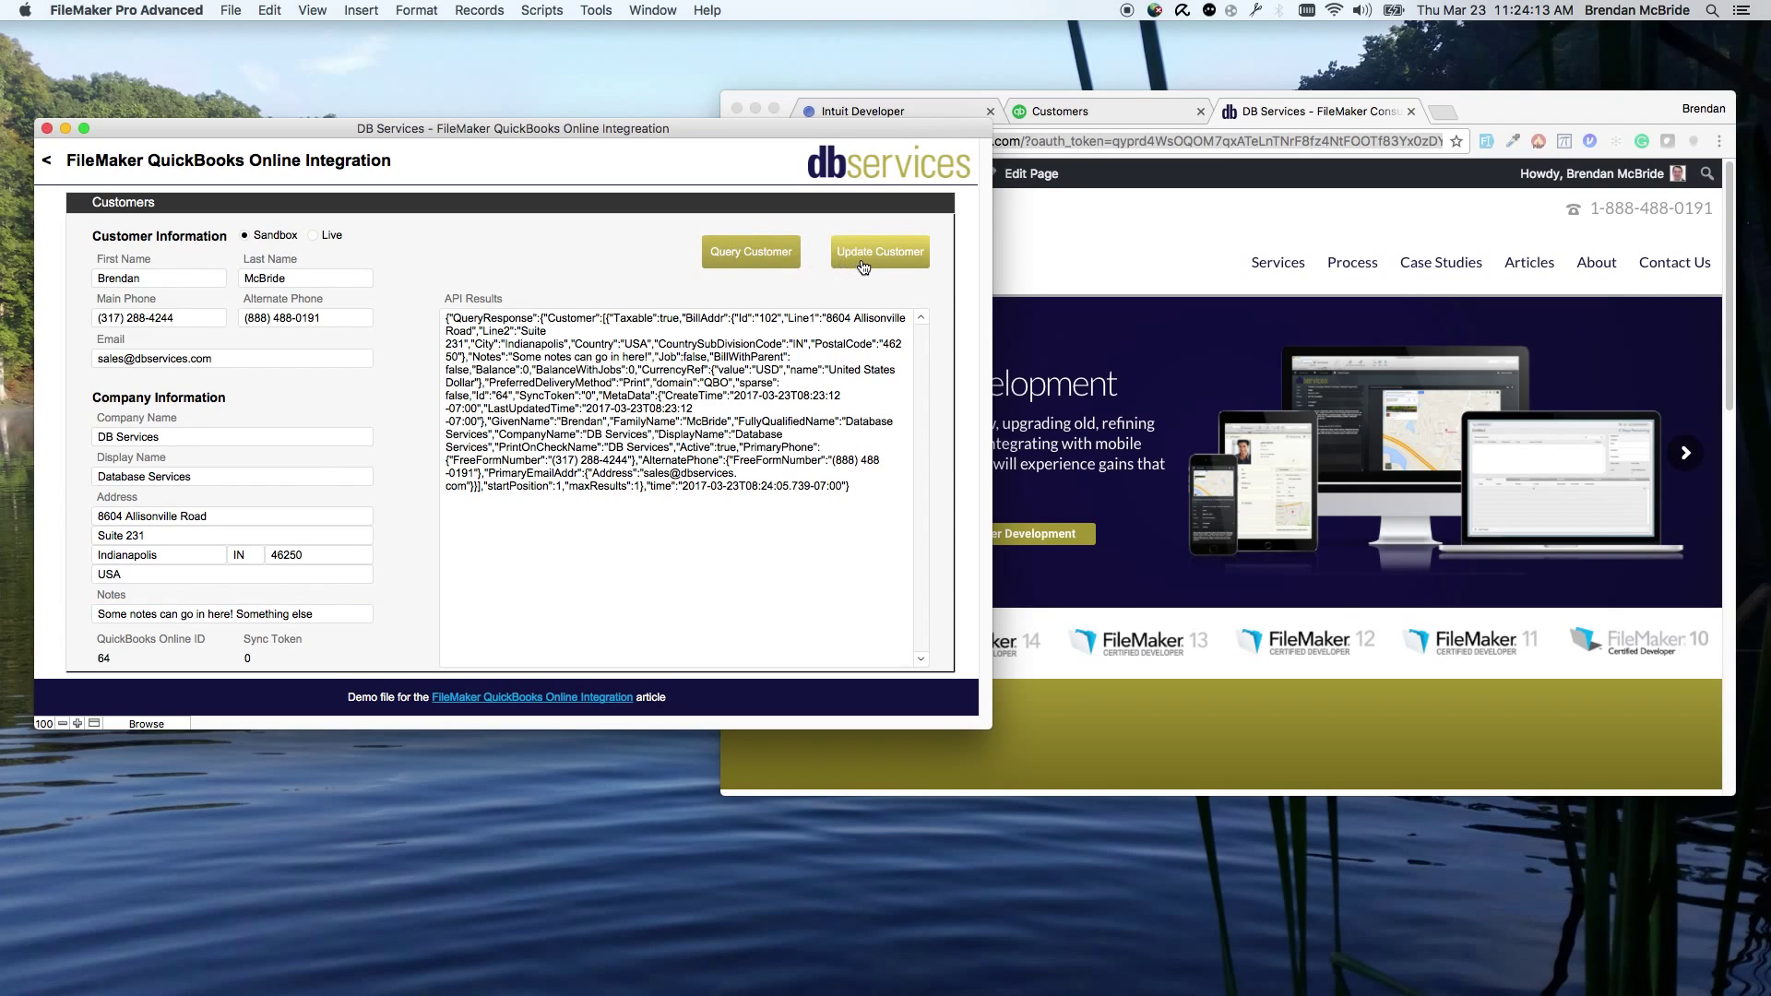
left_click(862, 263)
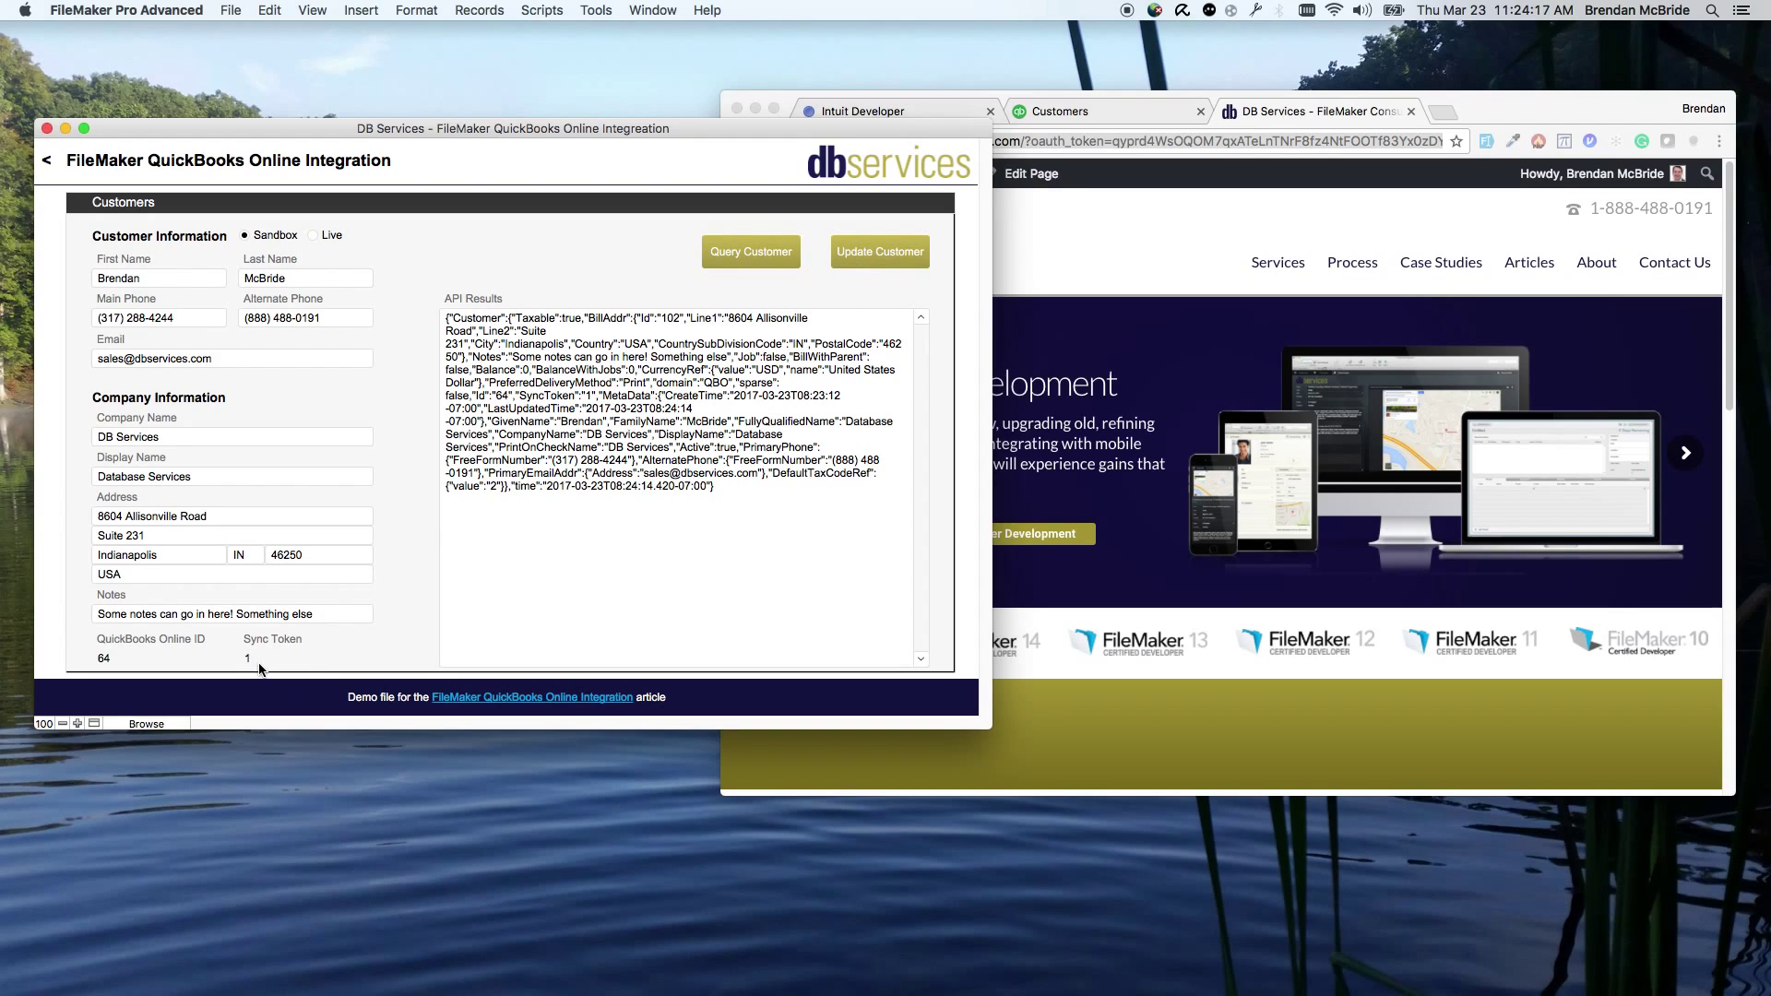
Step: Reload the QuickBooks customers list and confirm Database Services' notes now end with 'Something else'
left_click(1079, 109)
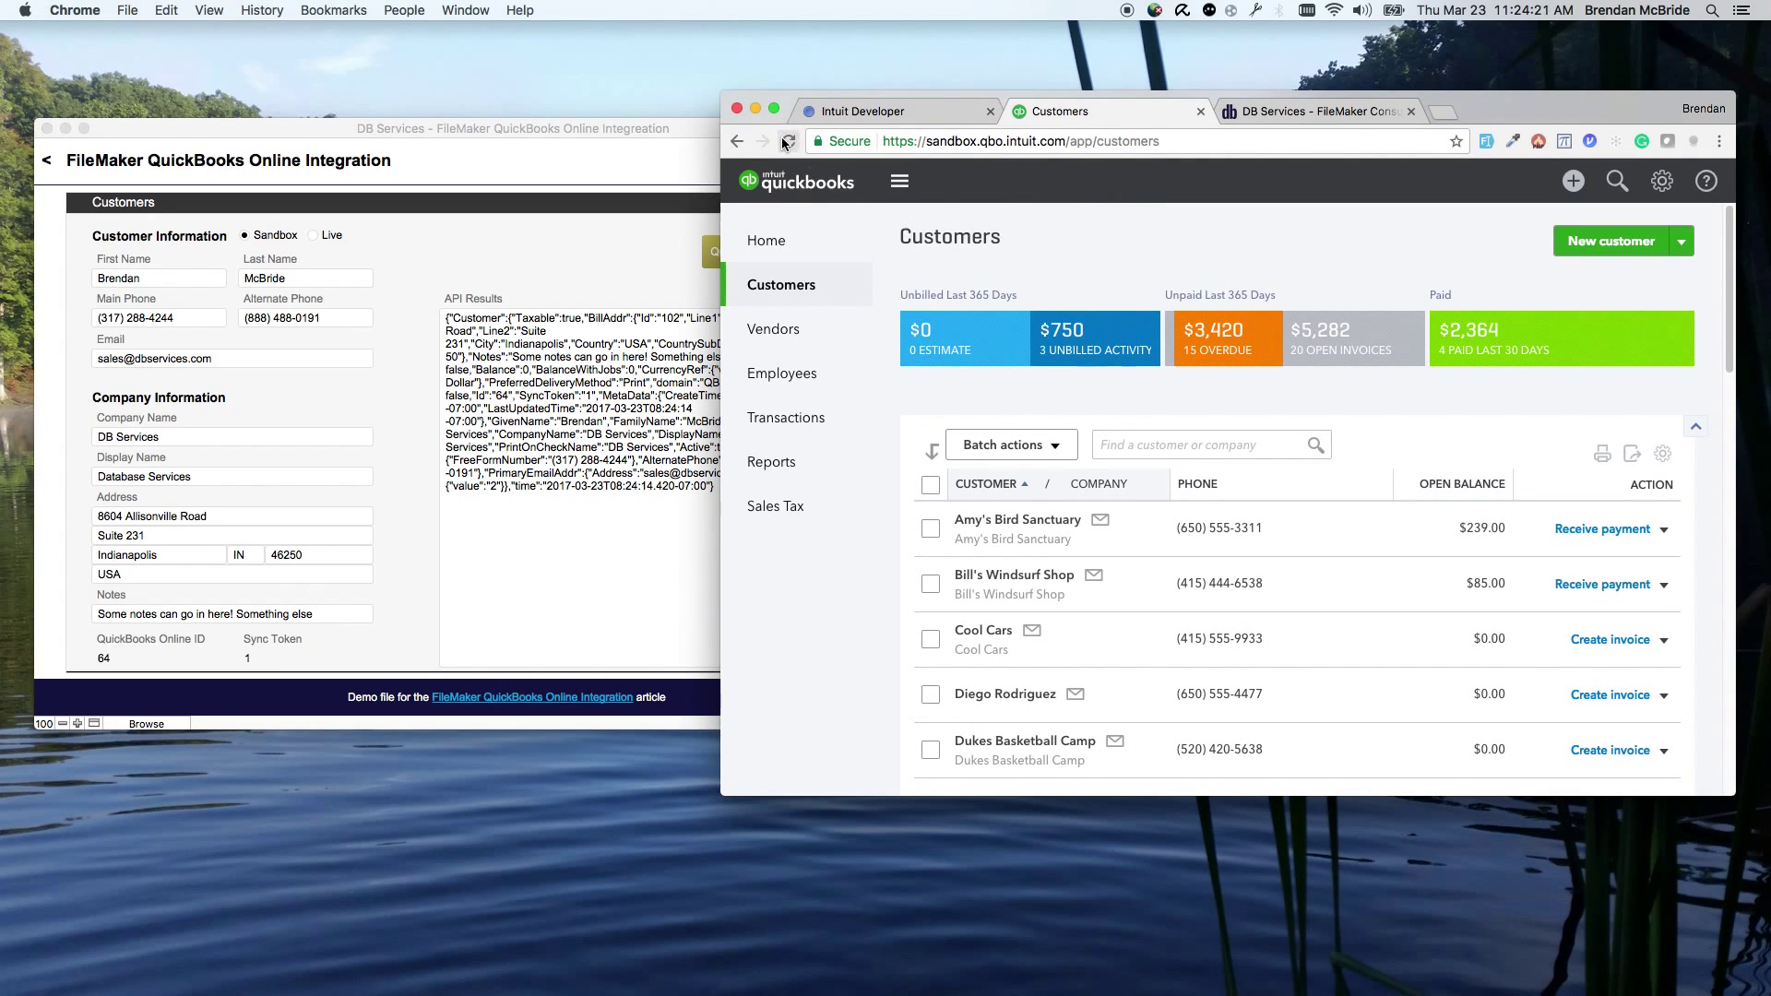
left_click(787, 141)
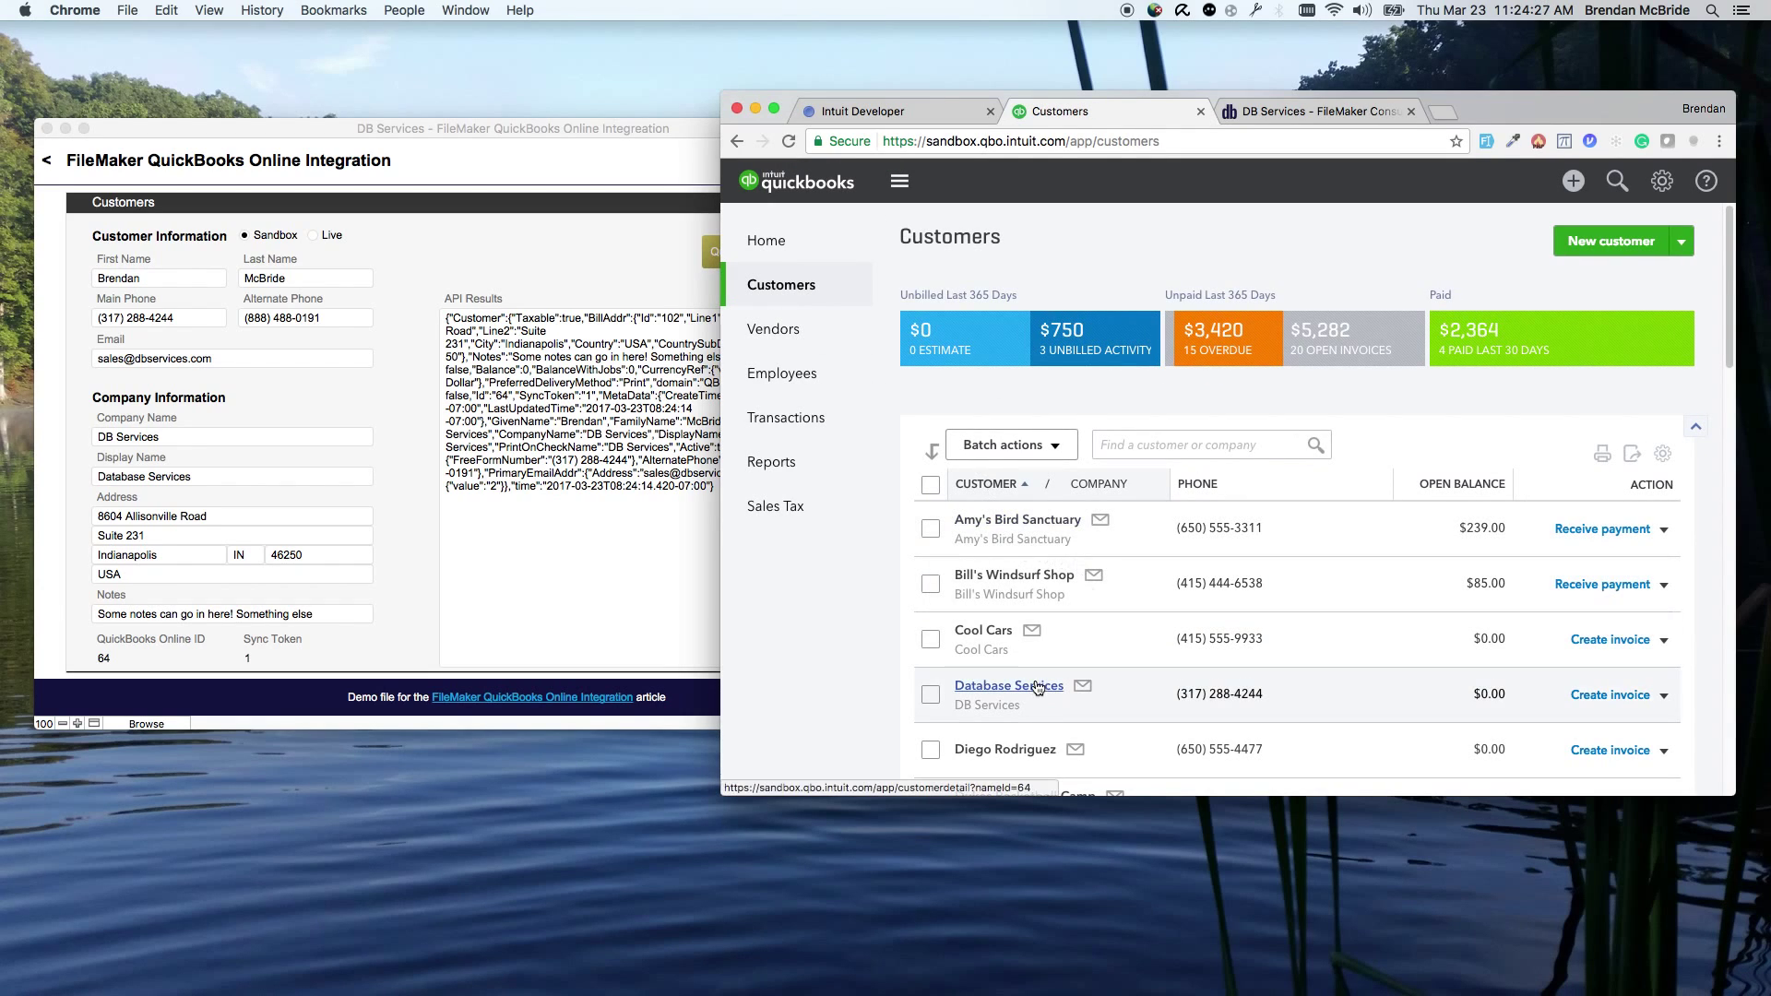
left_click(1037, 687)
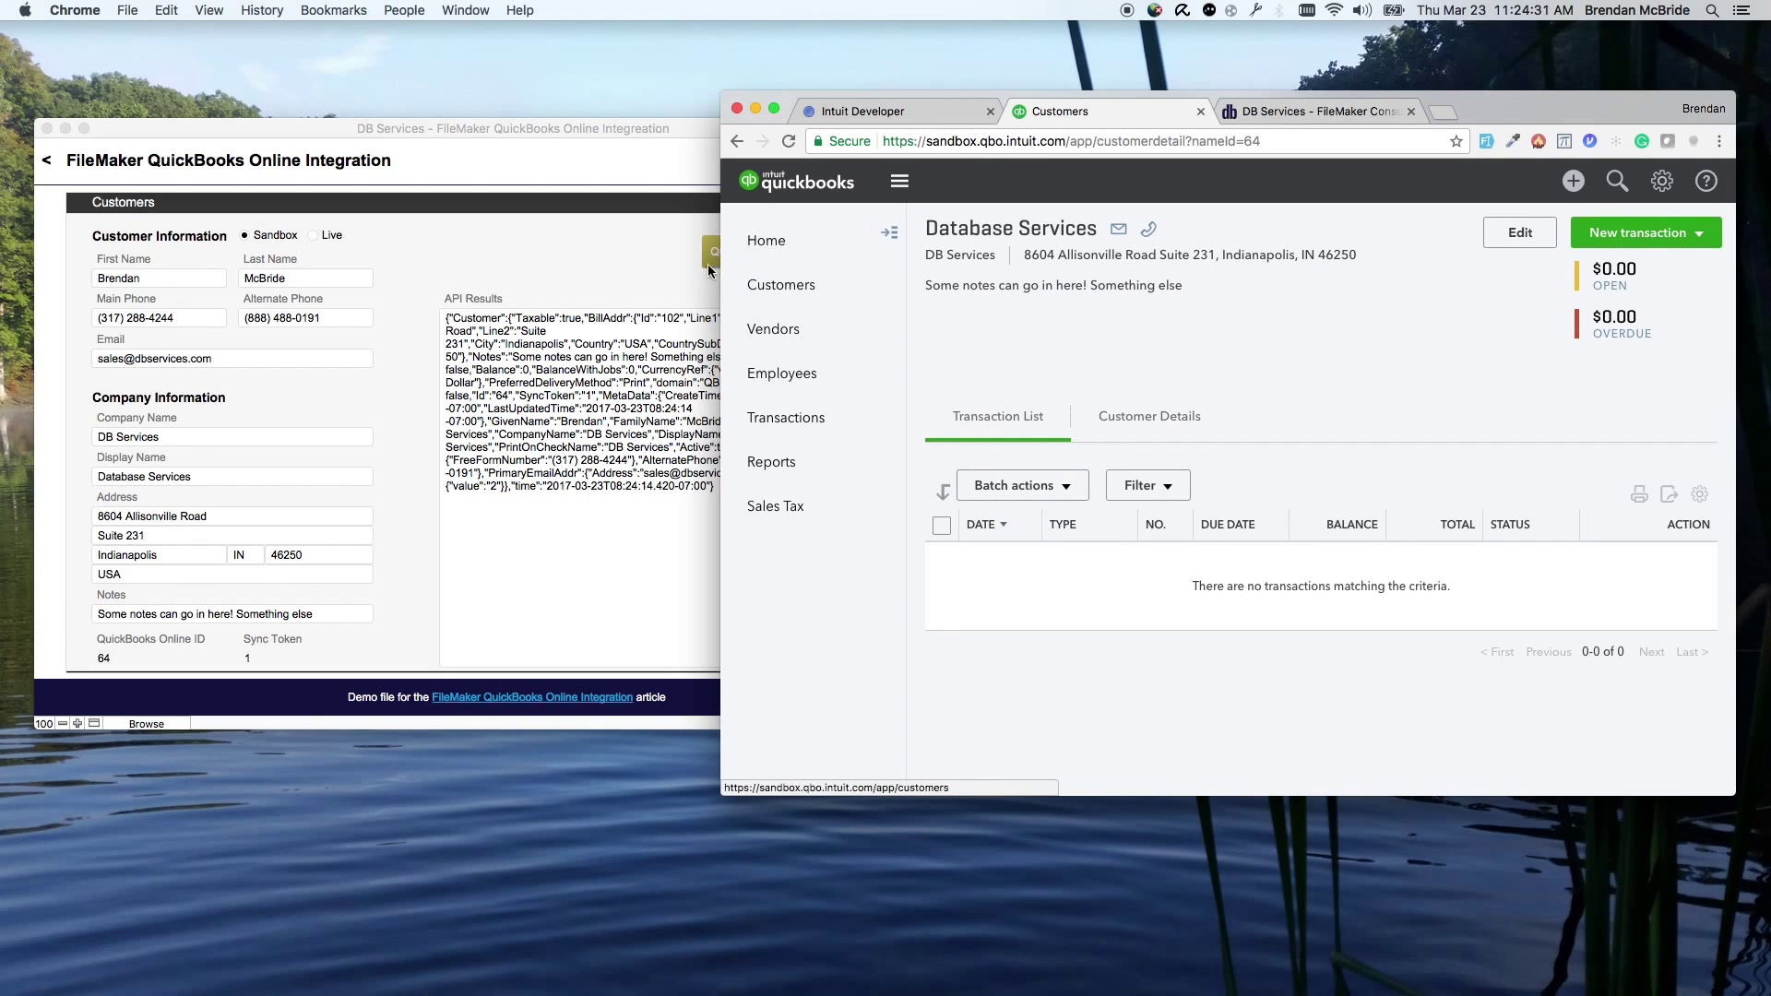
left_click(707, 263)
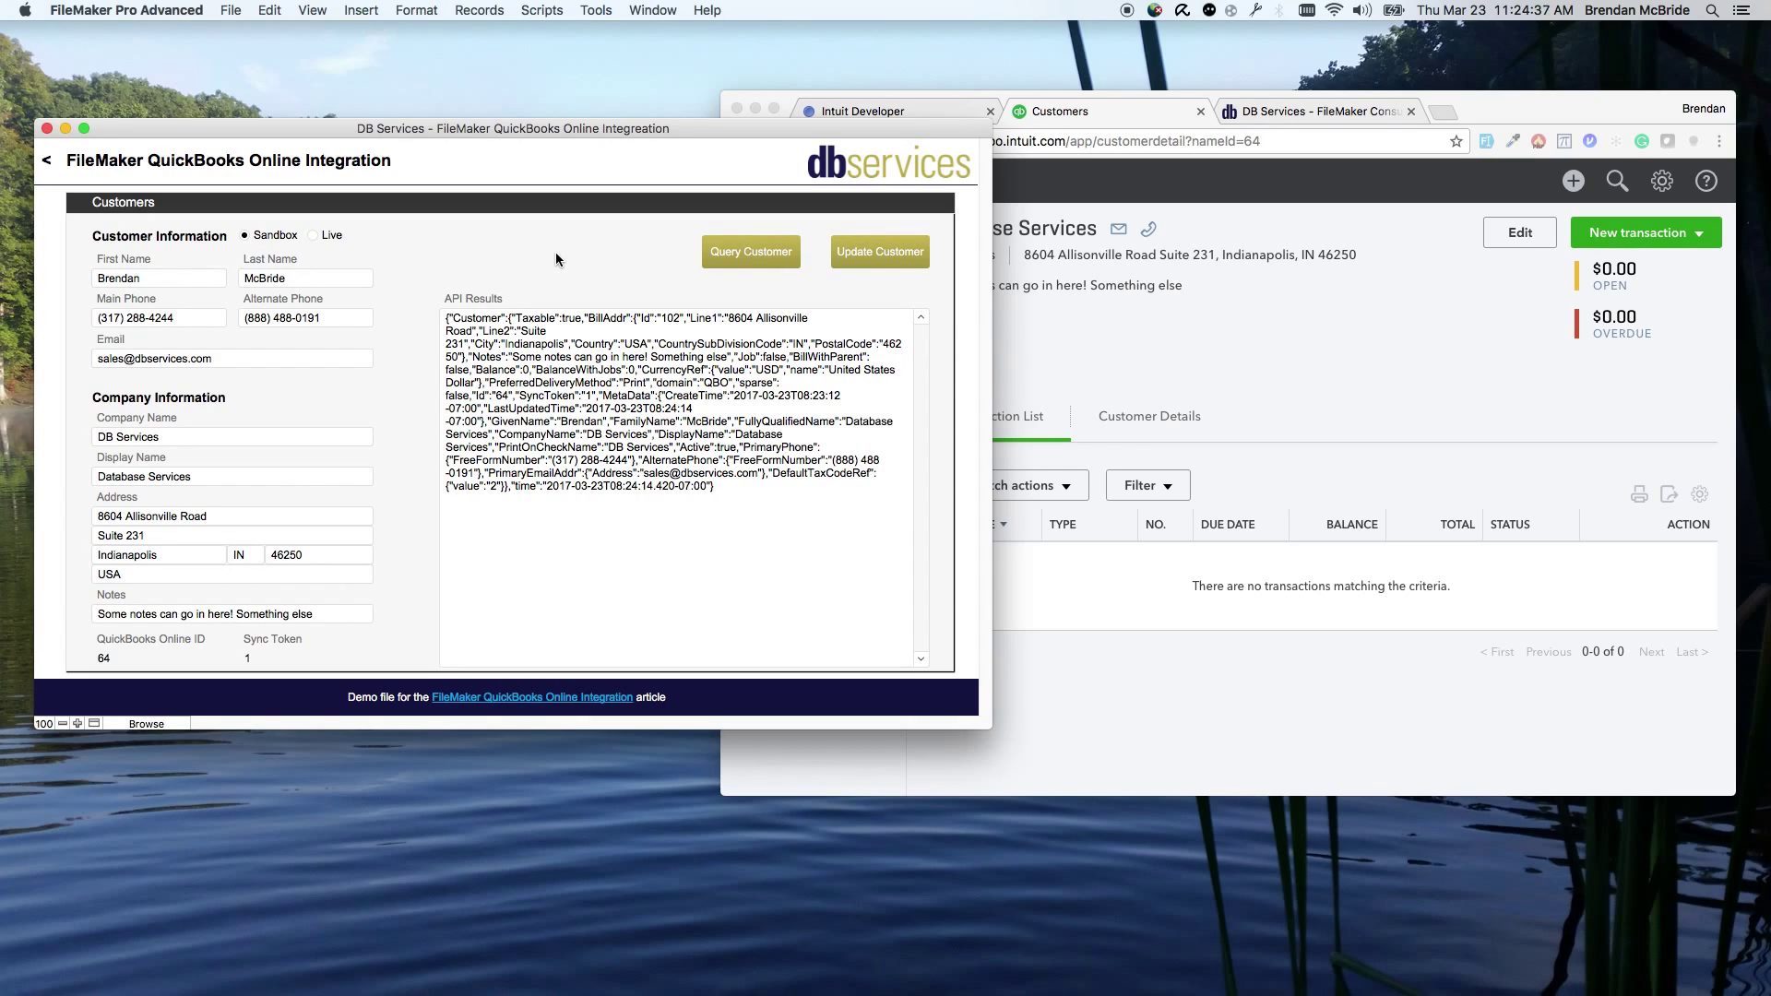
Step: Go back to the OAuth1.0 Information screen and open the Get Access Token script in Script Workspace
left_click(46, 161)
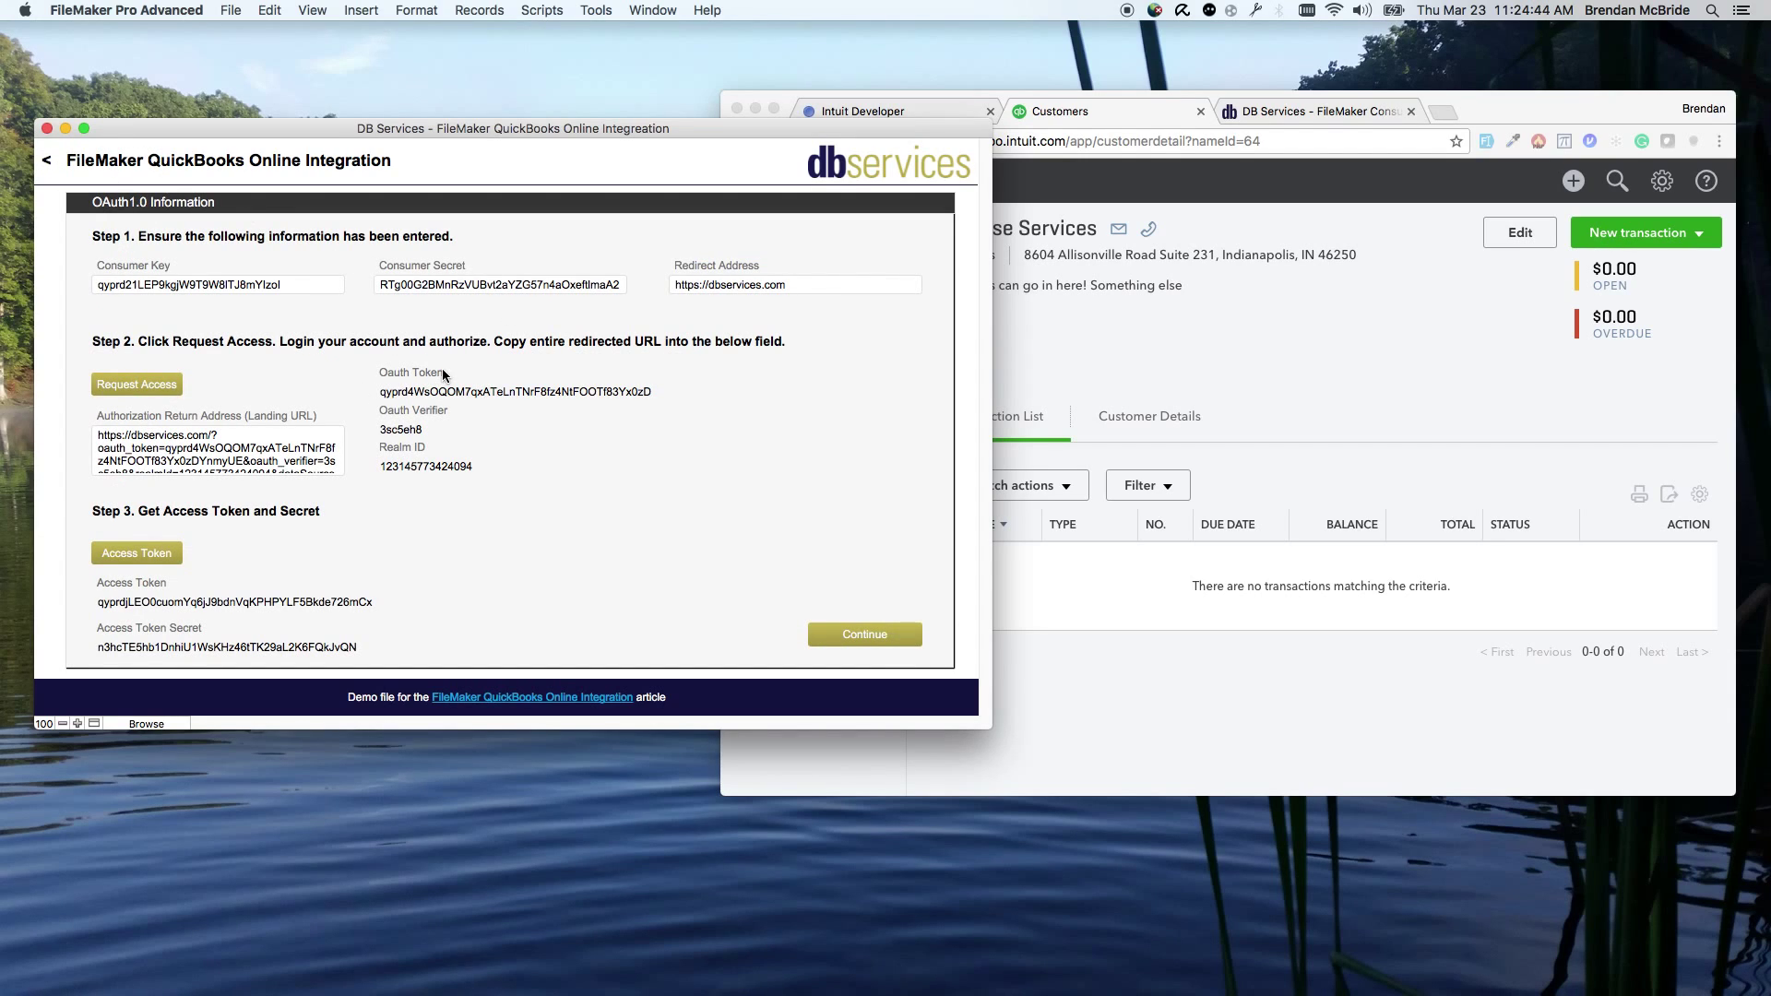
key("super+shift+s")
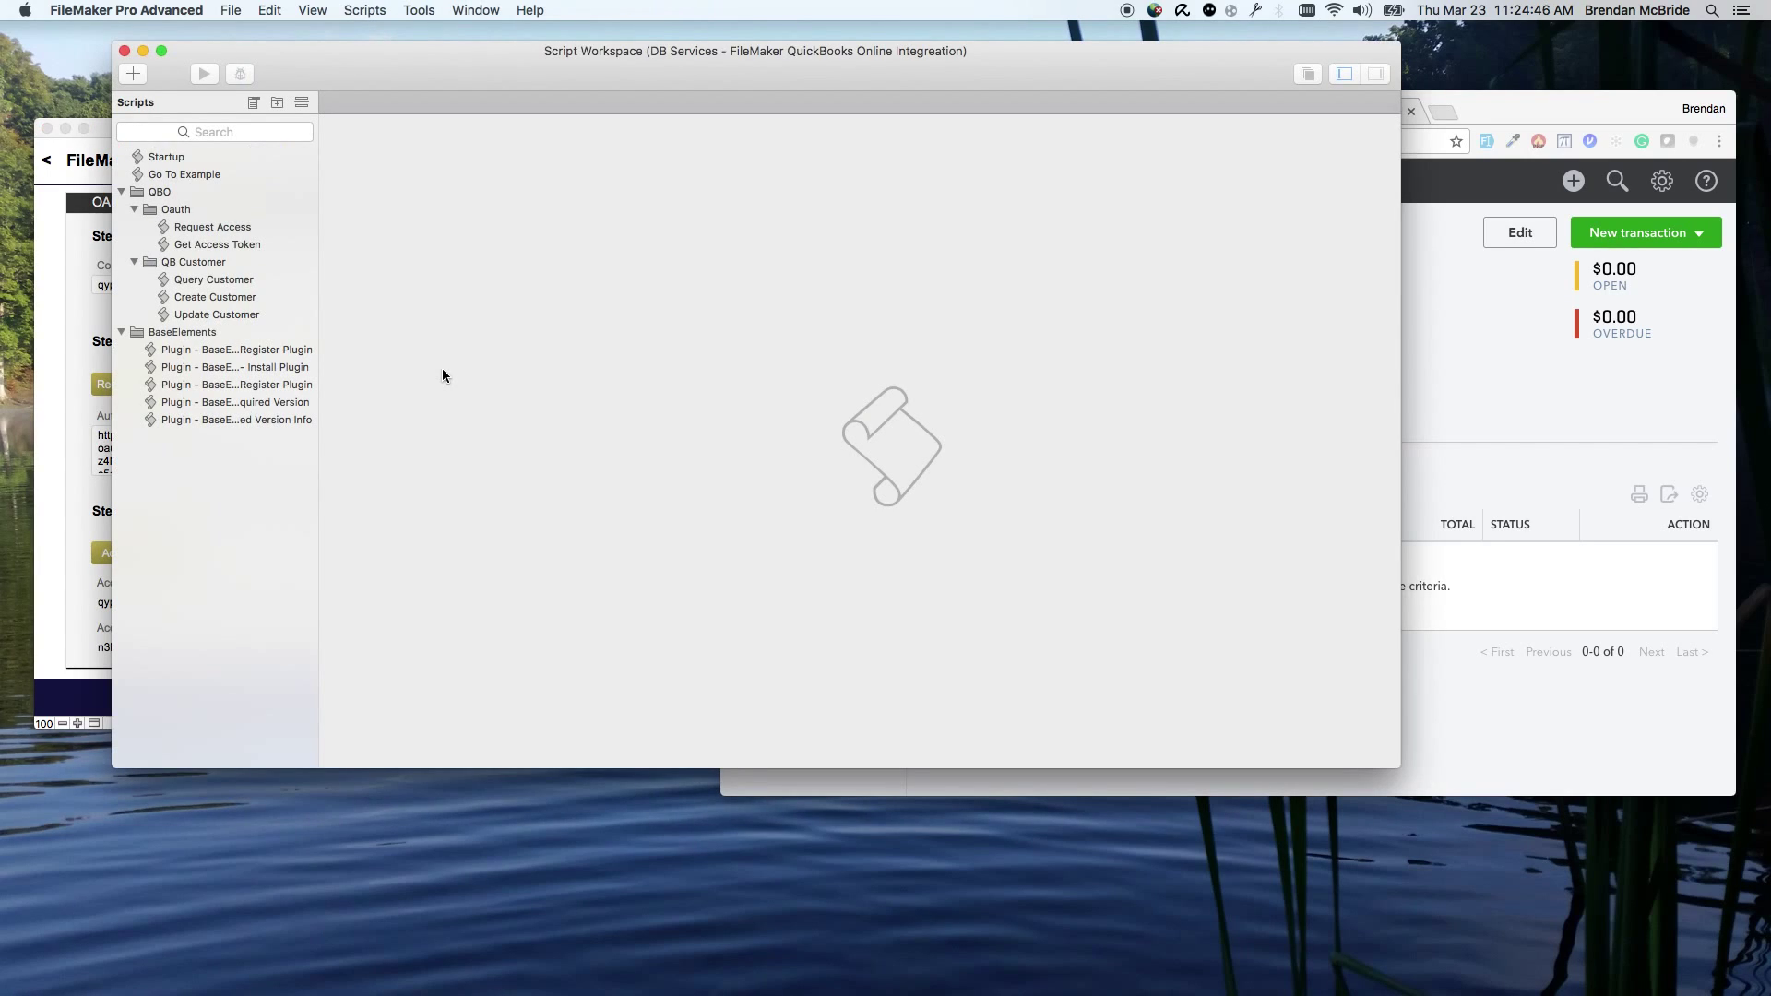
left_click(225, 242)
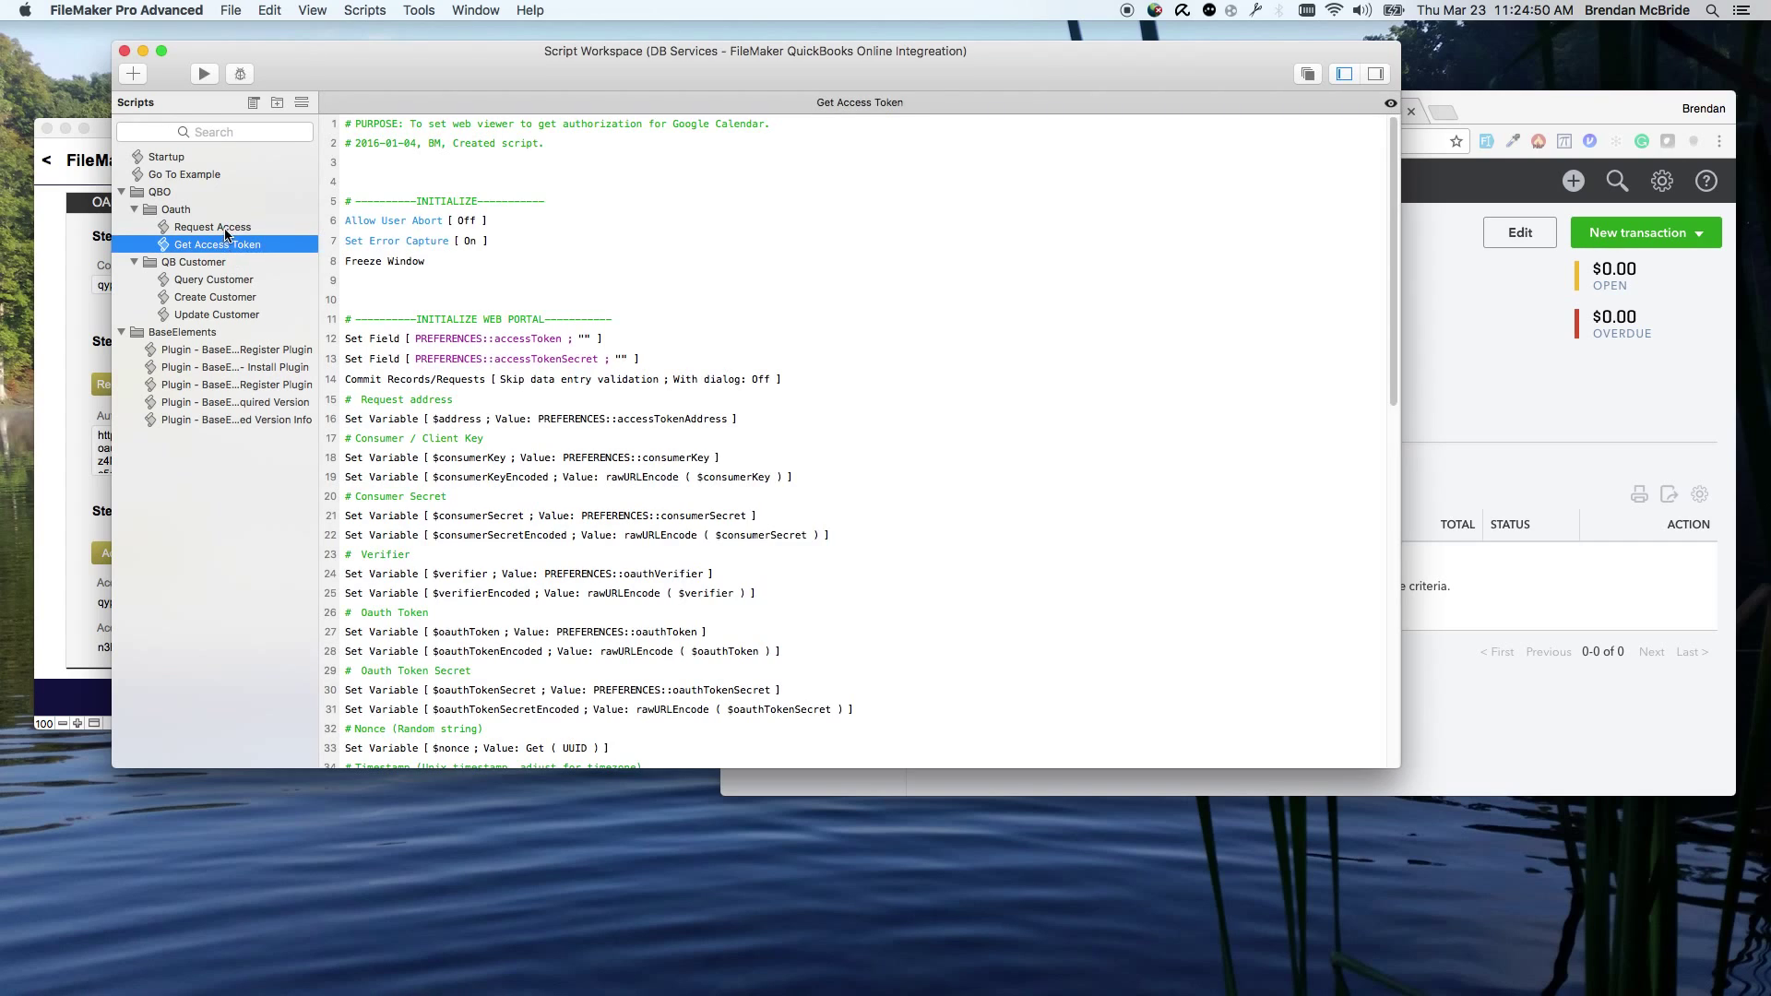
Step: Review the Get Access Token script's signature and token-request steps, then close Script Workspace
scroll(502, 422, "down", 2)
scroll(503, 428, "down", 3)
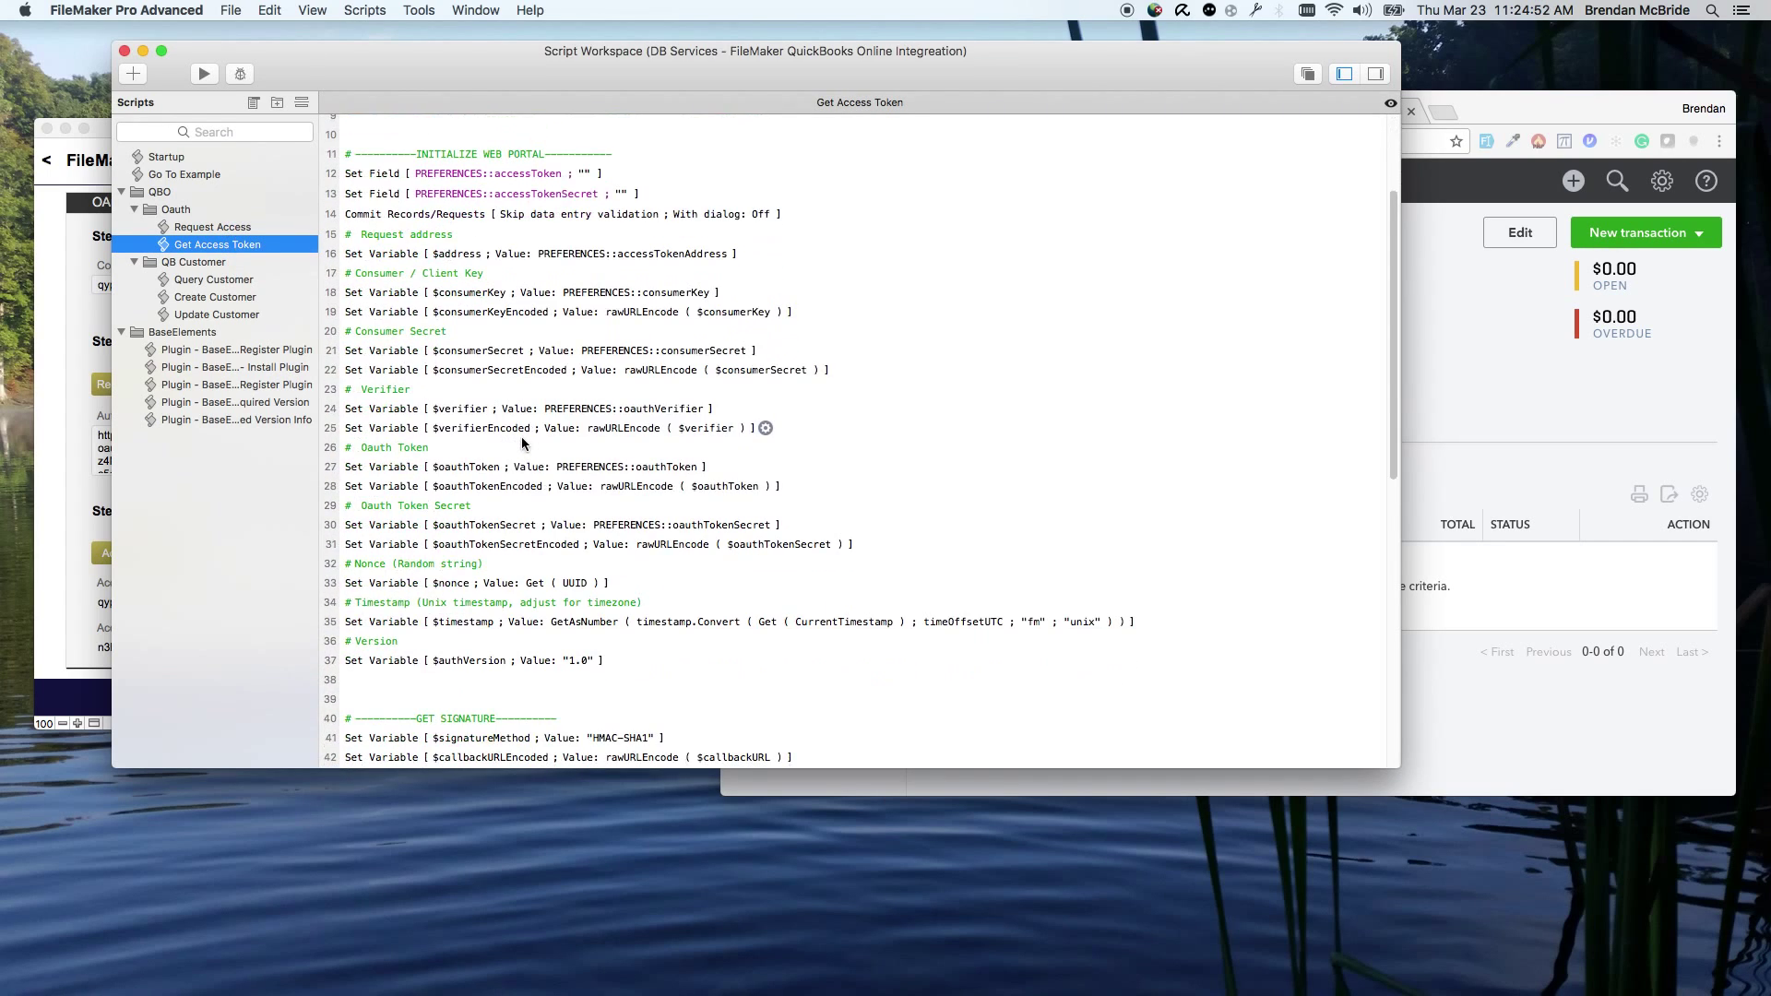
scroll(526, 429, "down", 1)
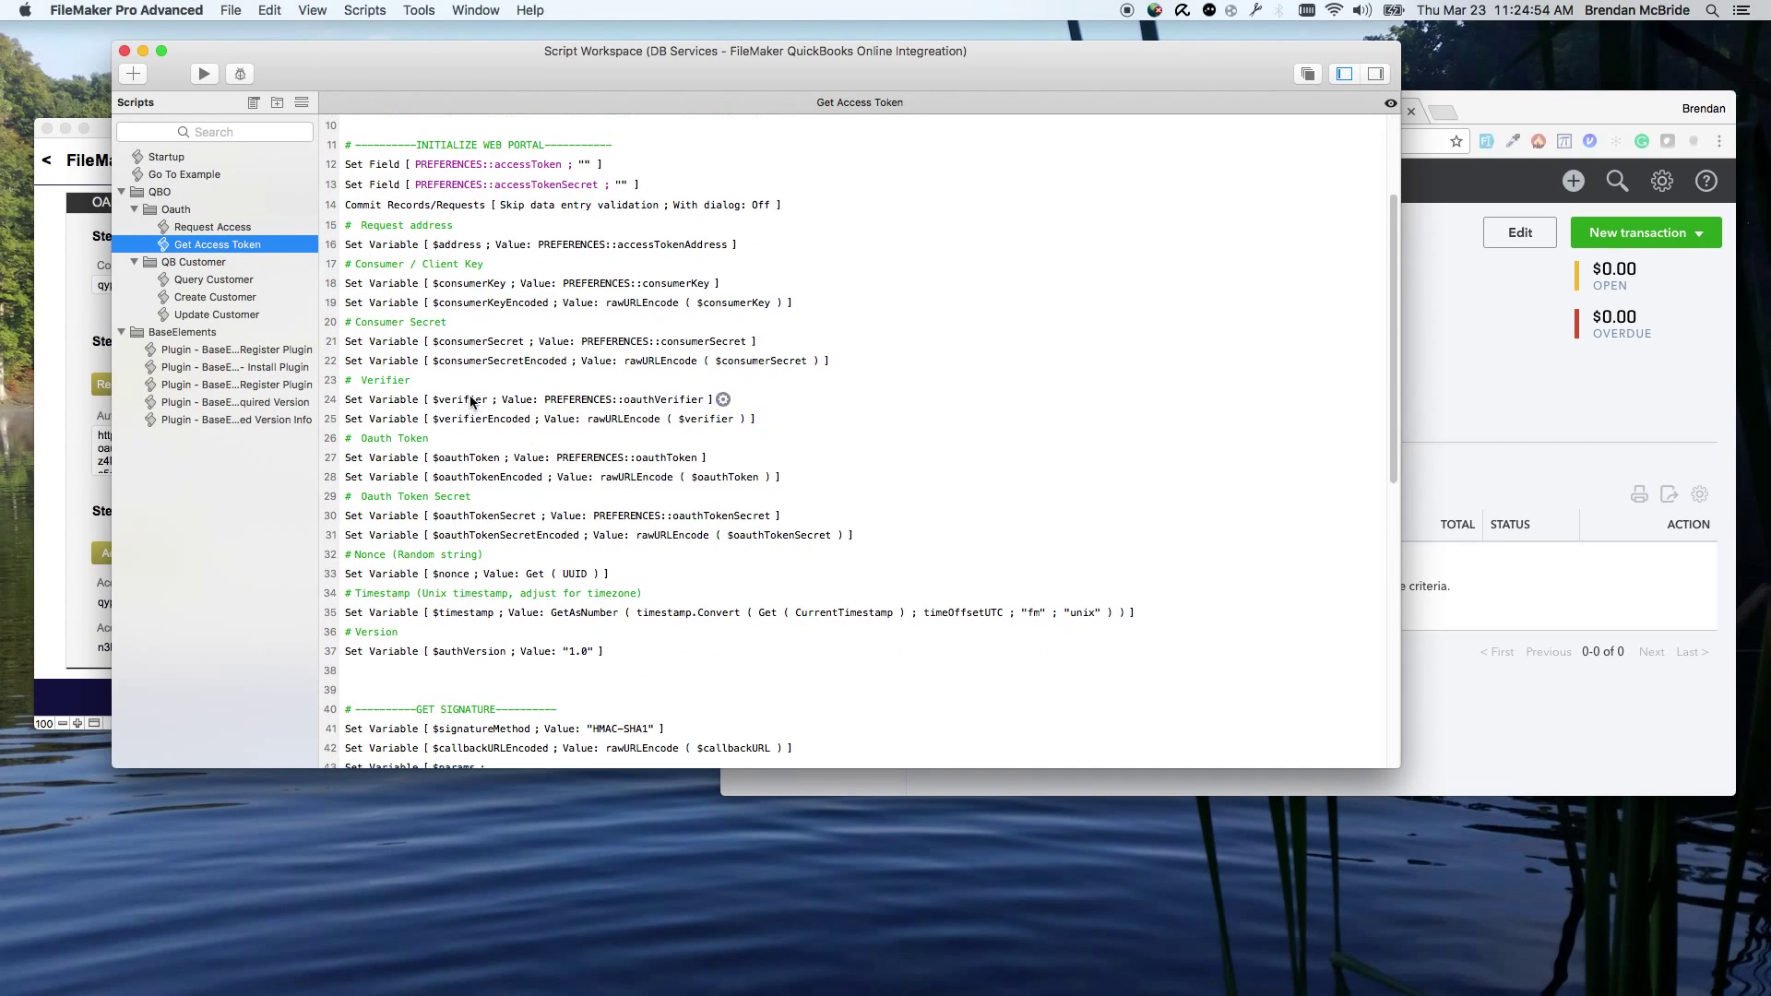
scroll(471, 402, "up", 5)
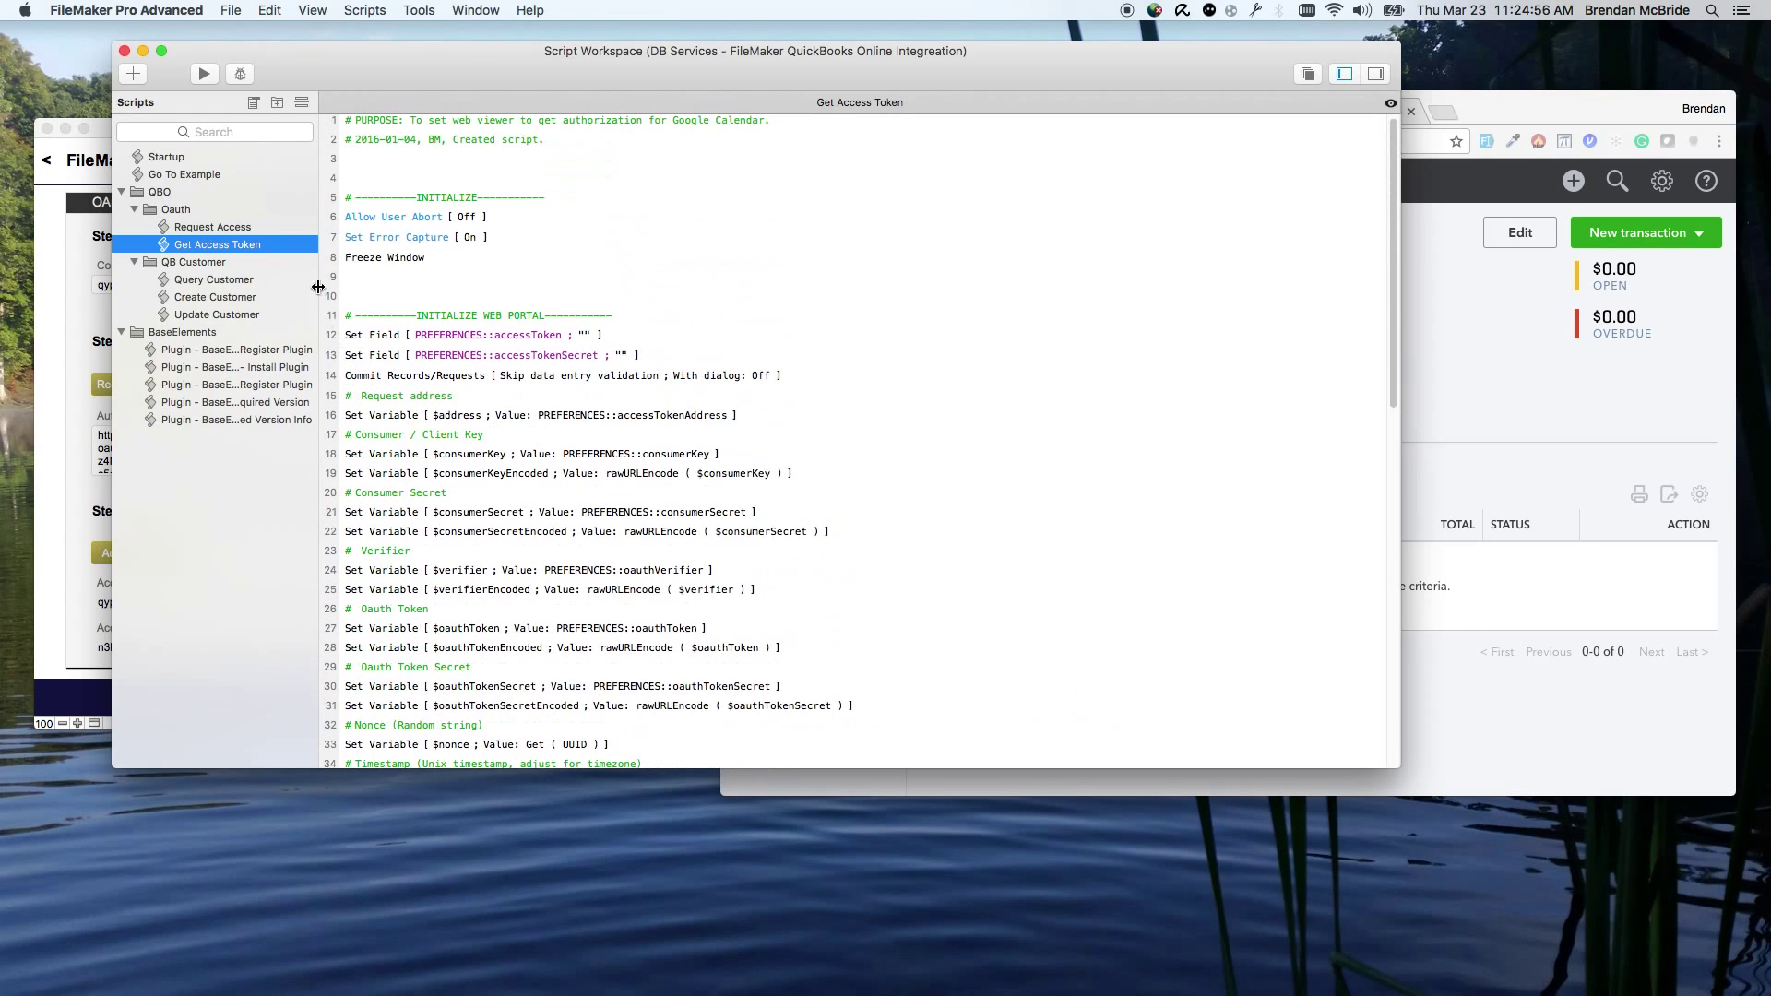
scroll(556, 428, "down", 5)
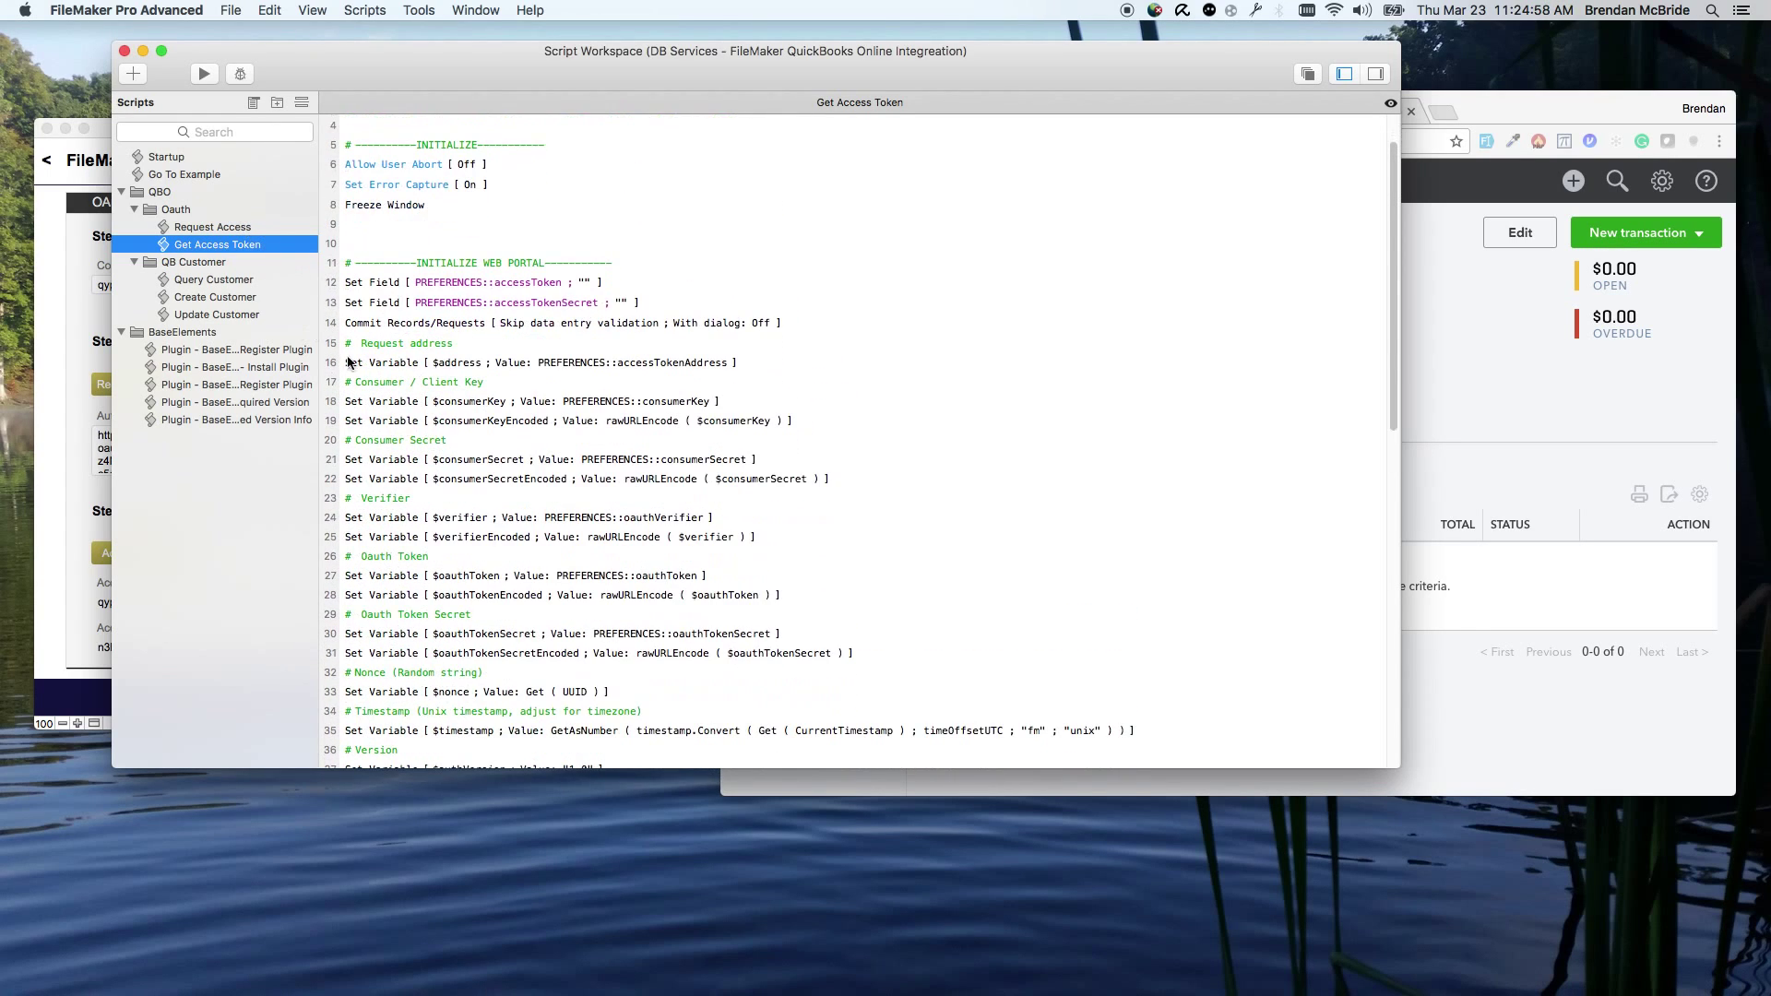
scroll(538, 463, "down", 5)
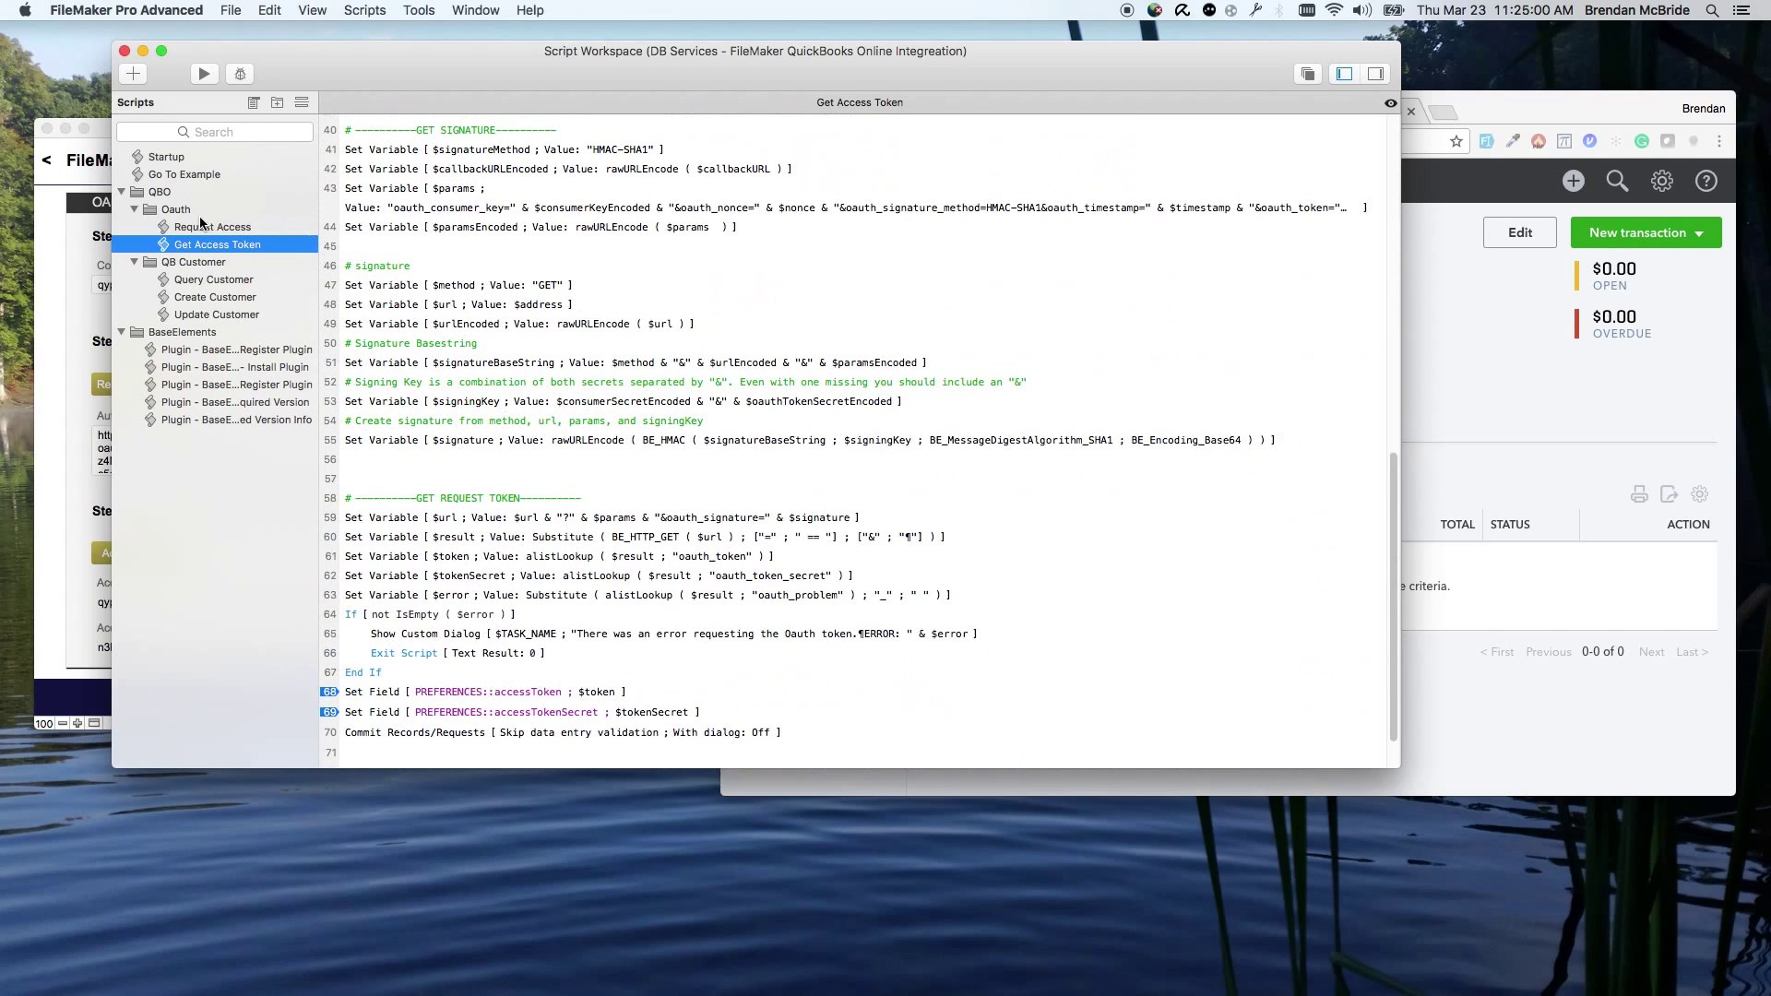
left_click(124, 51)
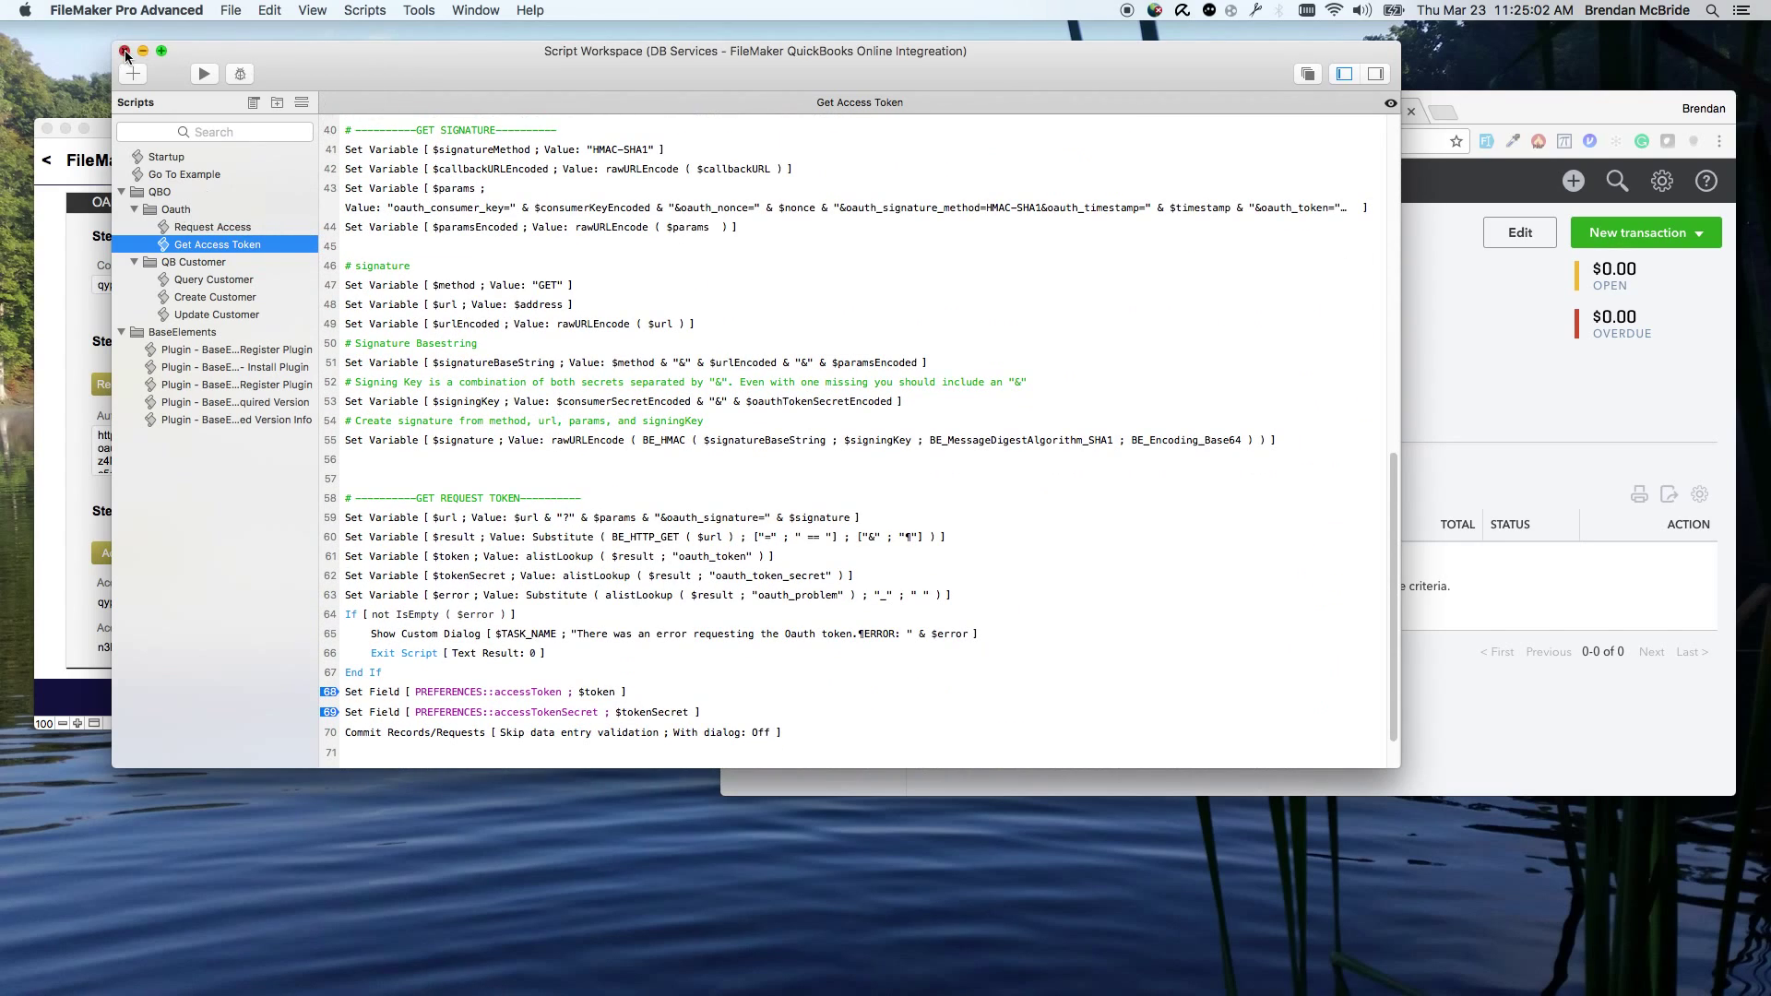